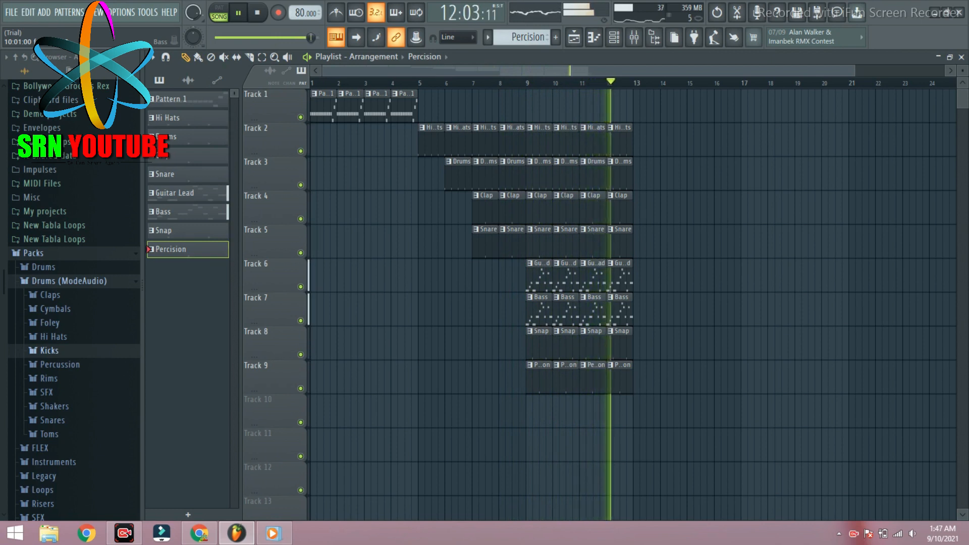
- Stop playback and inspect the sampler settings of the 808 HiHat, Kick Basic and KSHMR clap channels in the channel rack
key("space")
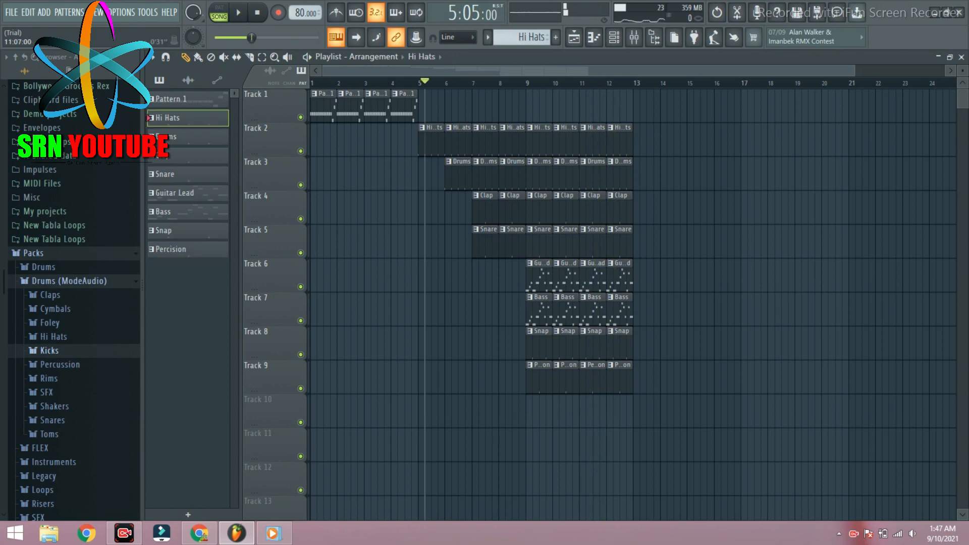
key("F6")
left_click(455, 191)
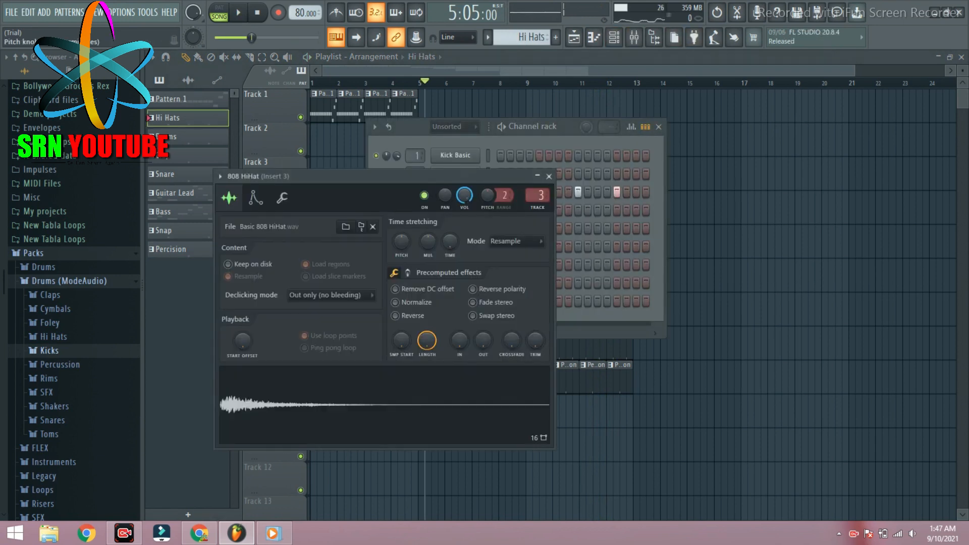
left_click(548, 176)
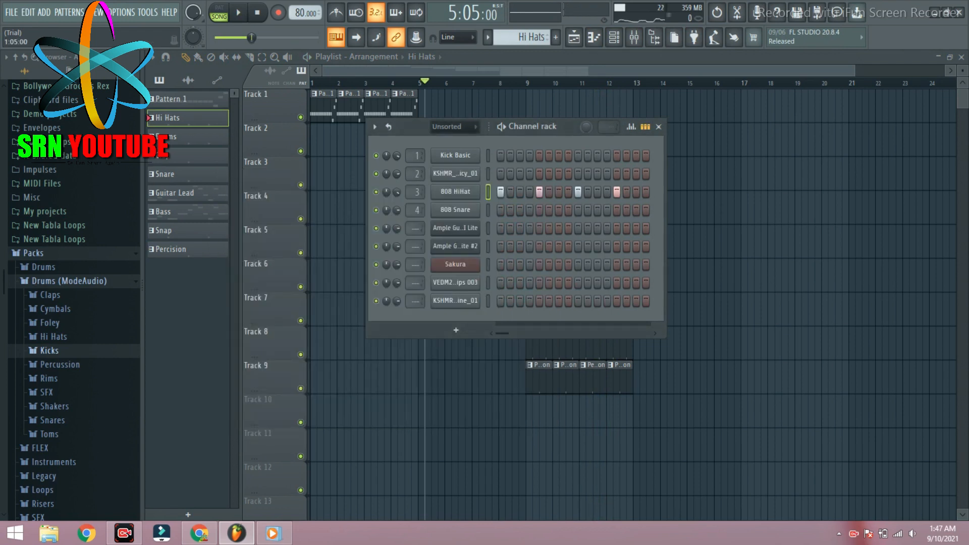
left_click(455, 155)
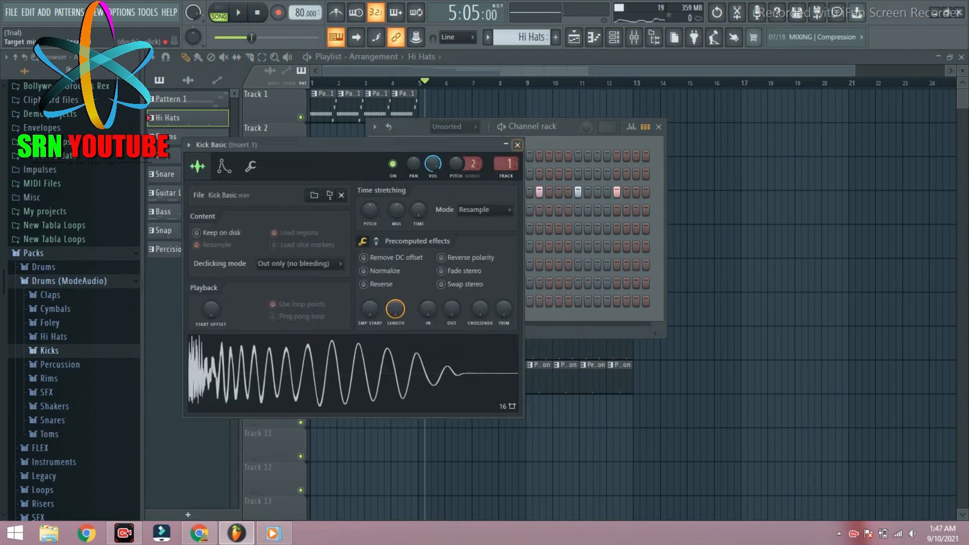
left_click(517, 145)
left_click(456, 173)
left_click(518, 144)
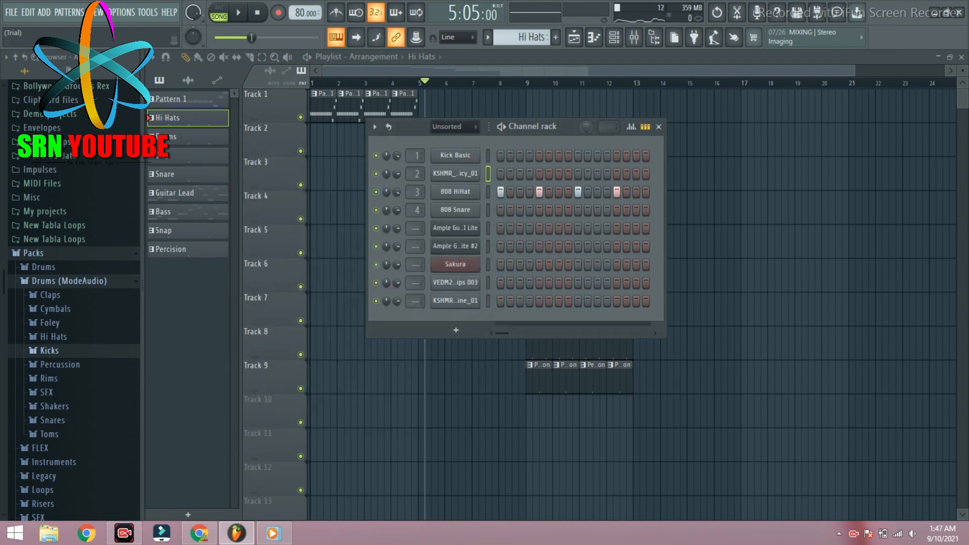
left_click(658, 126)
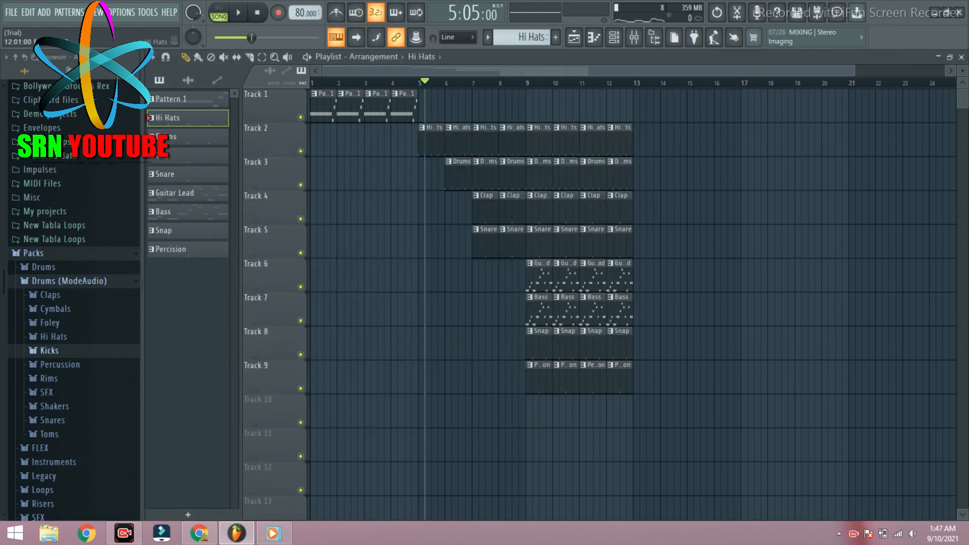
- Route the selected KSHMR clap channel to mixer insert 5
left_click(613, 37)
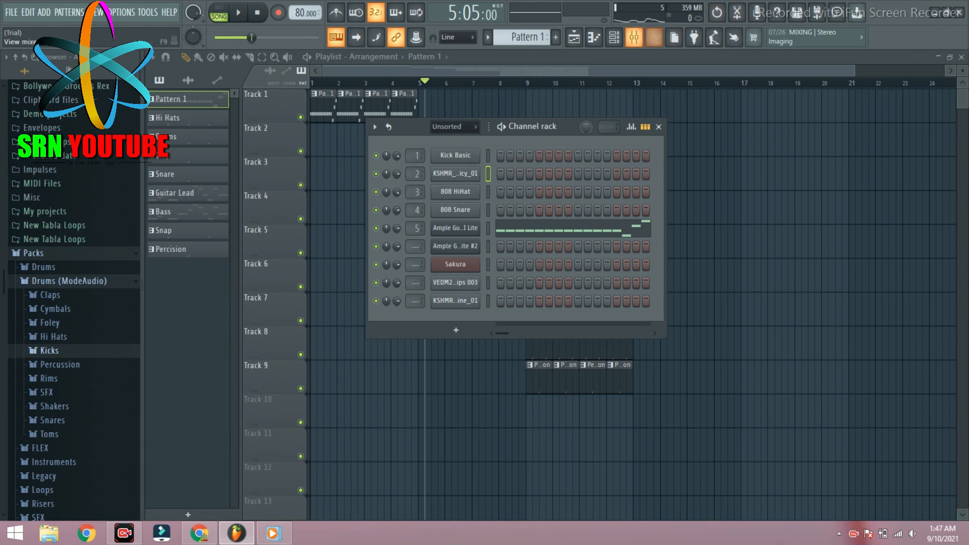
left_click(634, 37)
right_click(337, 66)
mouse_move(394, 191)
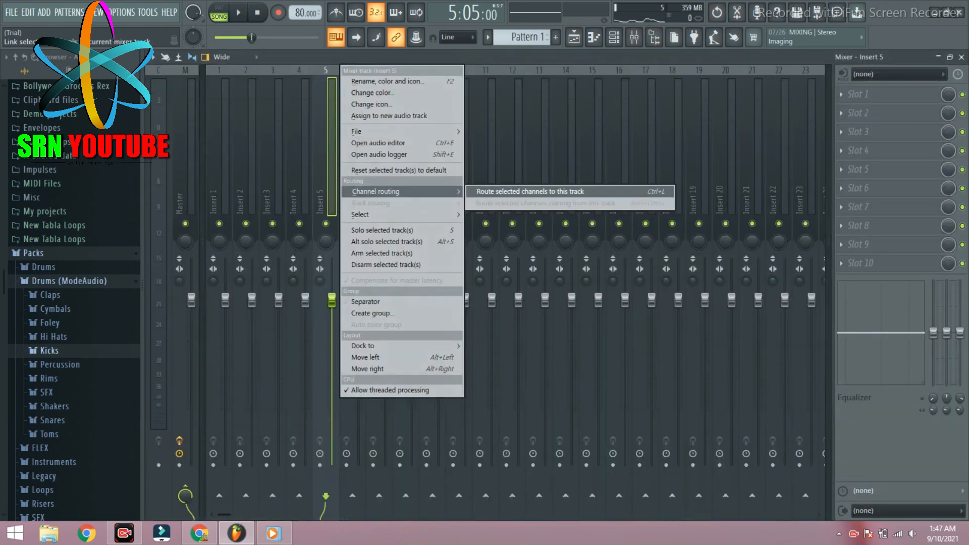
left_click(556, 191)
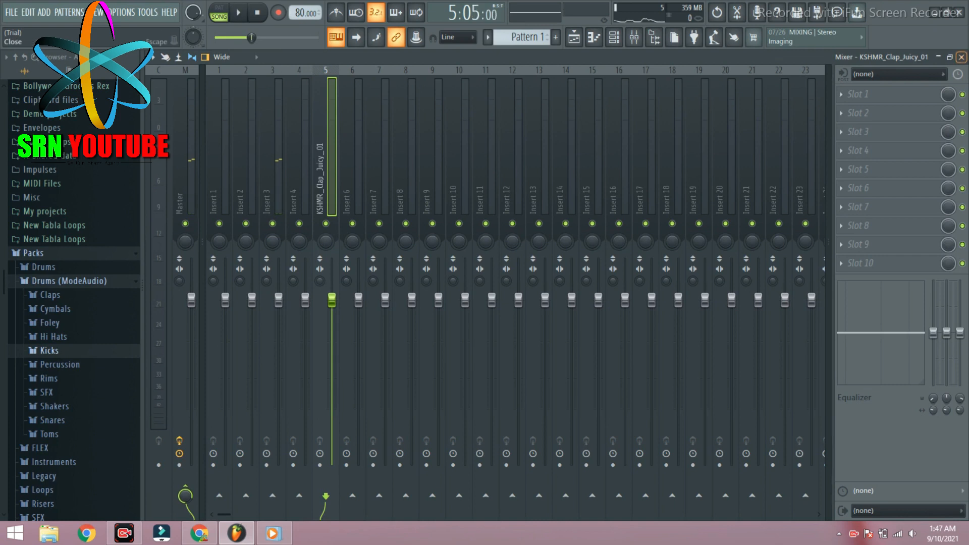
- Play the arrangement from bar 1 and lower the volume fader of mixer insert 5
key("Escape")
left_click(313, 83)
key("space")
key("space")
left_click(634, 38)
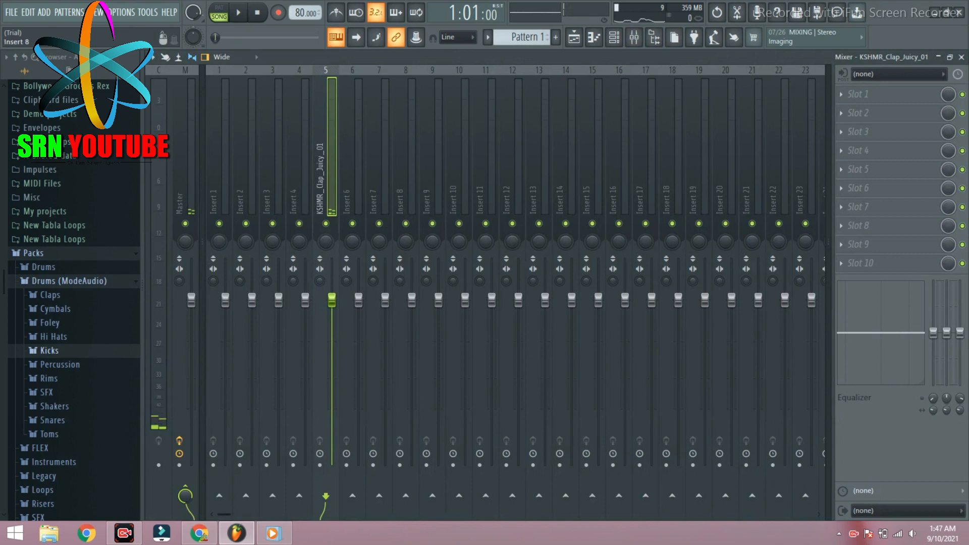
key("space")
left_click_drag(331, 301, 331, 351)
key("space")
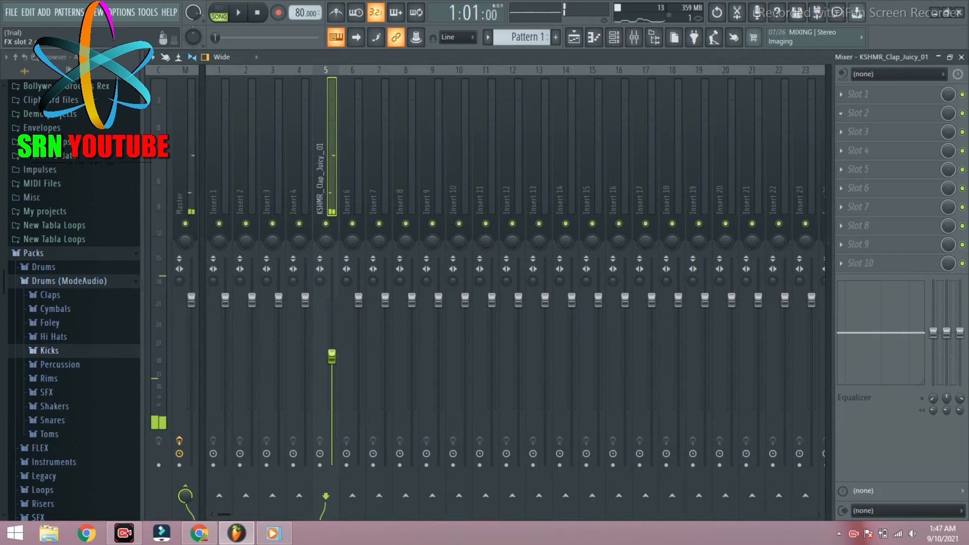
- Load Fruity Parametric EQ 2 in slot 1 of insert 5, lower band 5 and slightly raise band 4 during playback
left_click(841, 94)
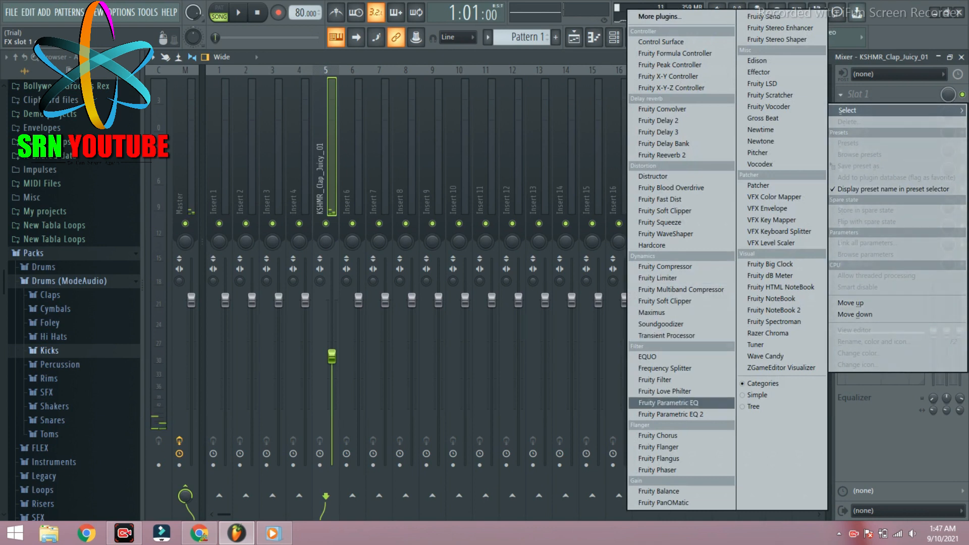
left_click(672, 415)
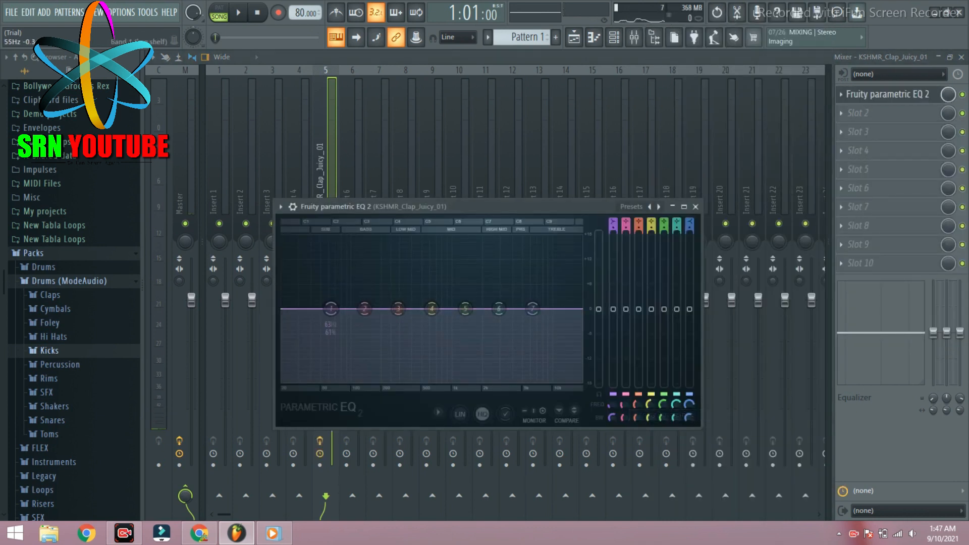
key("space")
left_click_drag(465, 309, 464, 339)
left_click_drag(432, 308, 432, 293)
key("space")
left_click(695, 207)
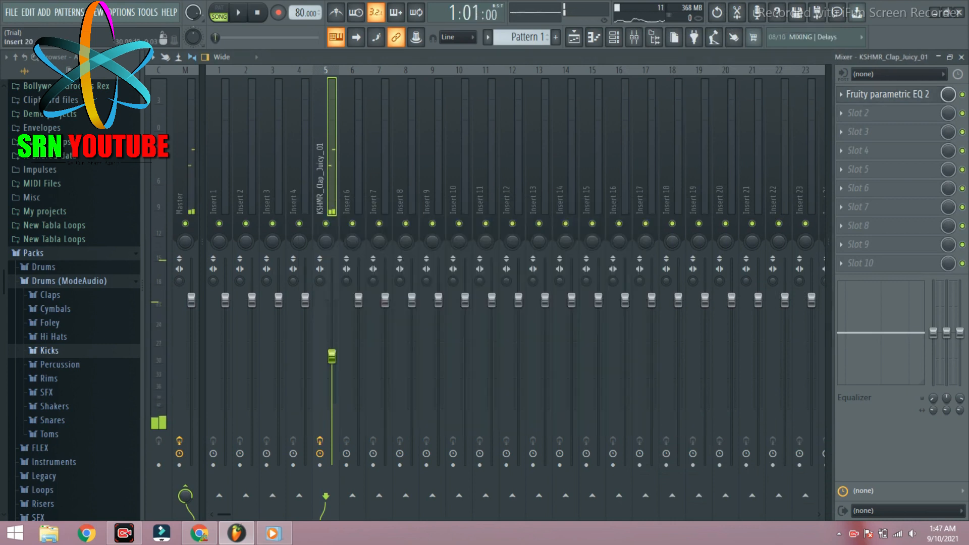
- Add Fruity Delay Bank to effect slot 2 of insert 5 and start playback
left_click(863, 114)
left_click(659, 143)
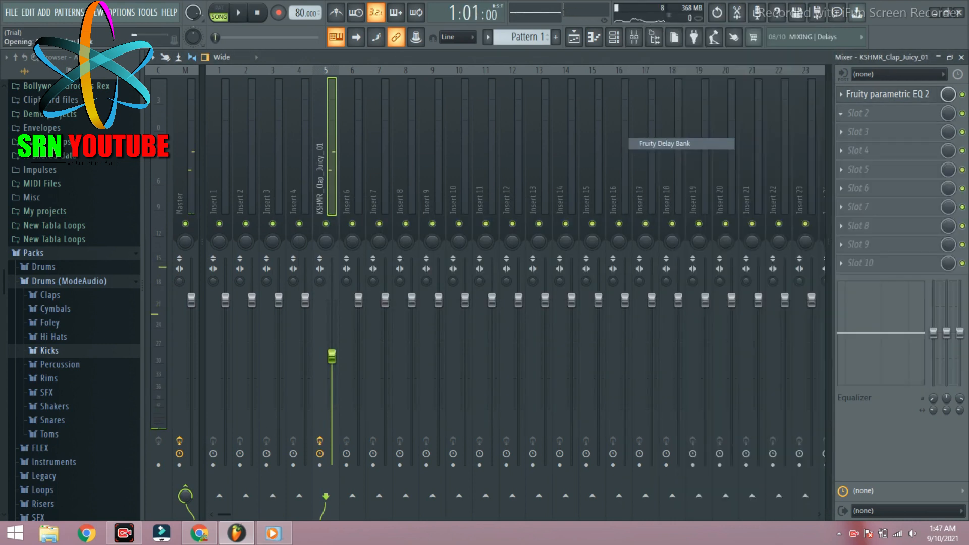
key("space")
- Try the Big res and Techno beat presets in Fruity Delay Bank while listening to the song
left_click(526, 192)
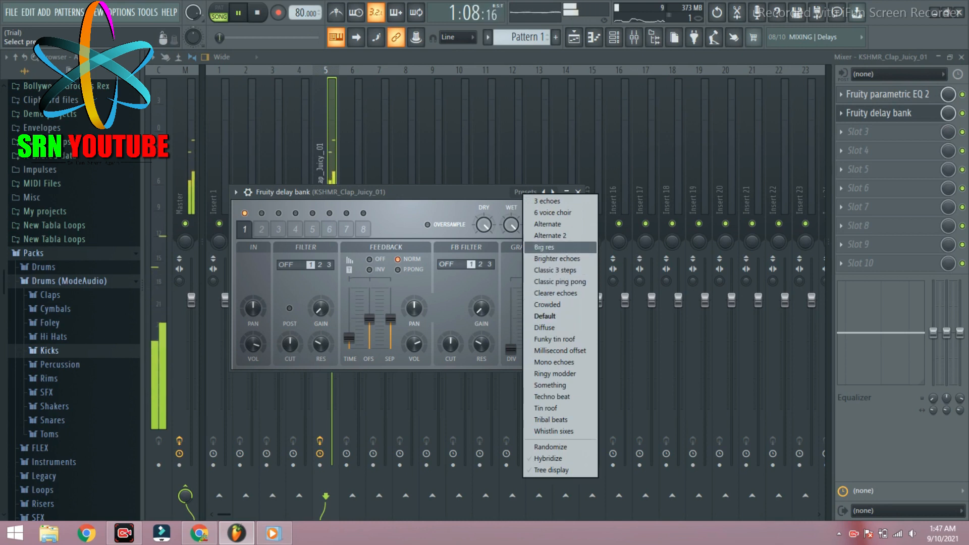
left_click(544, 246)
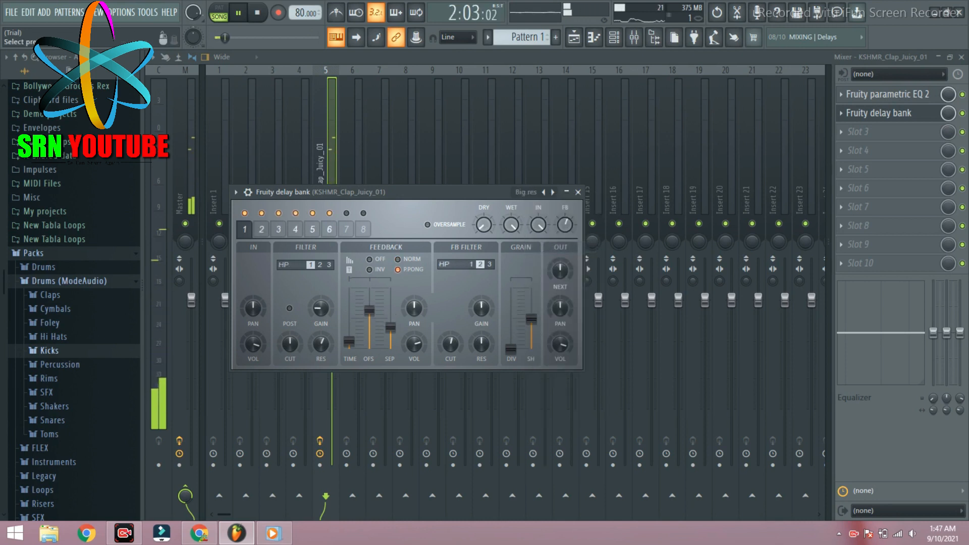
left_click(526, 192)
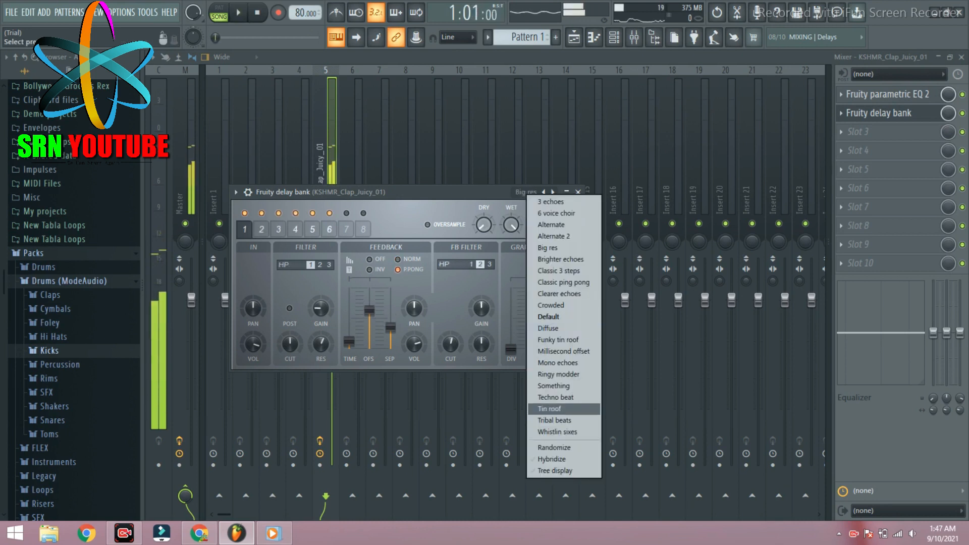
left_click(555, 397)
key("space")
- Audition the Whistlin sixes and Diffuse presets in Fruity Delay Bank
left_click(526, 192)
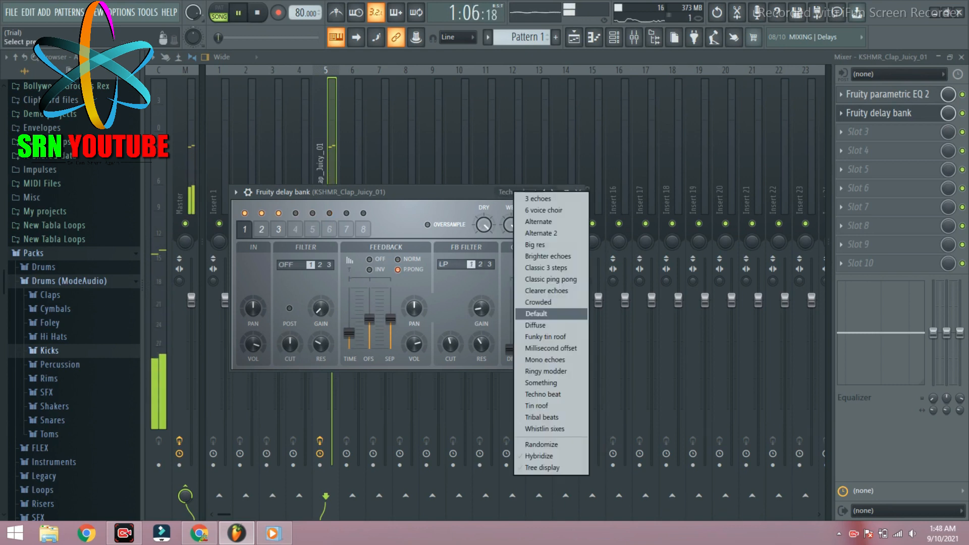
left_click(543, 426)
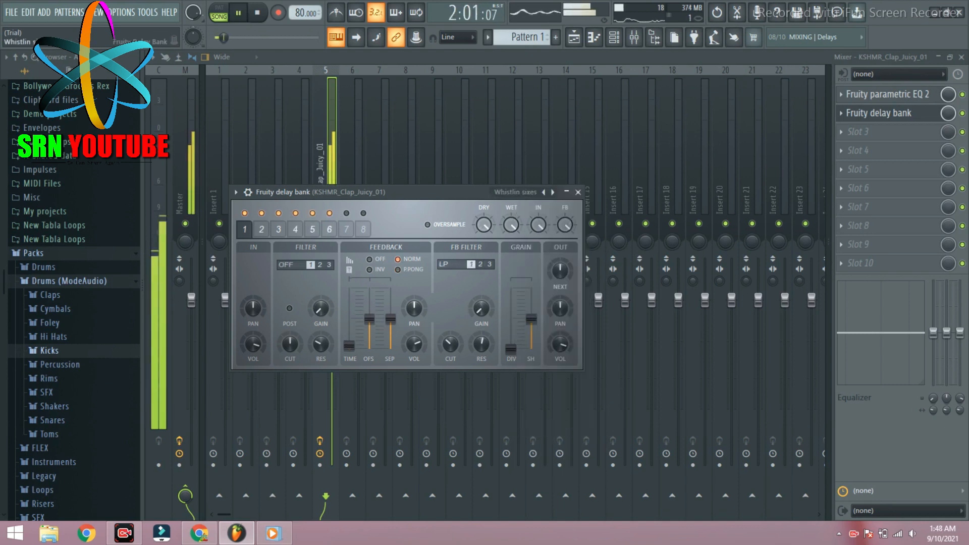
left_click_drag(454, 192, 469, 255)
key("space")
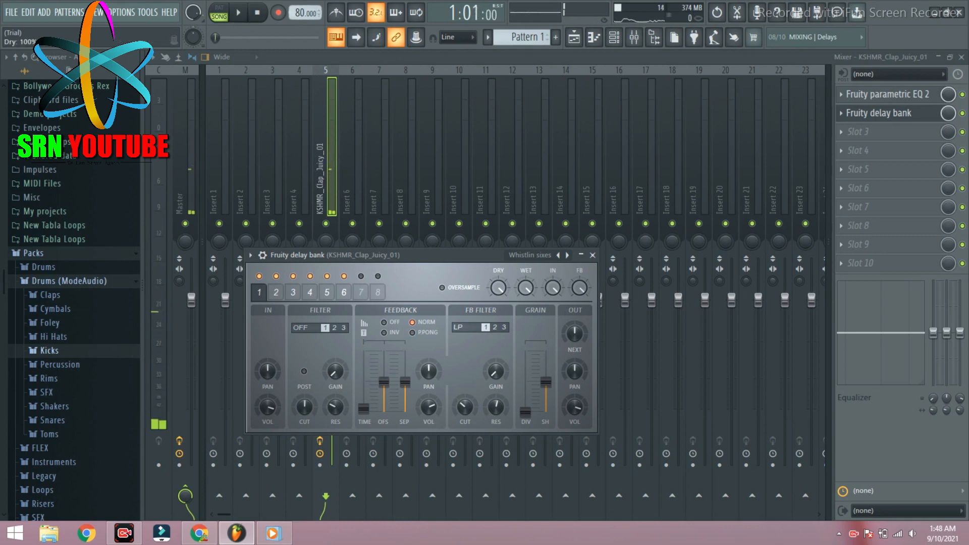
left_click(529, 256)
left_click(546, 360)
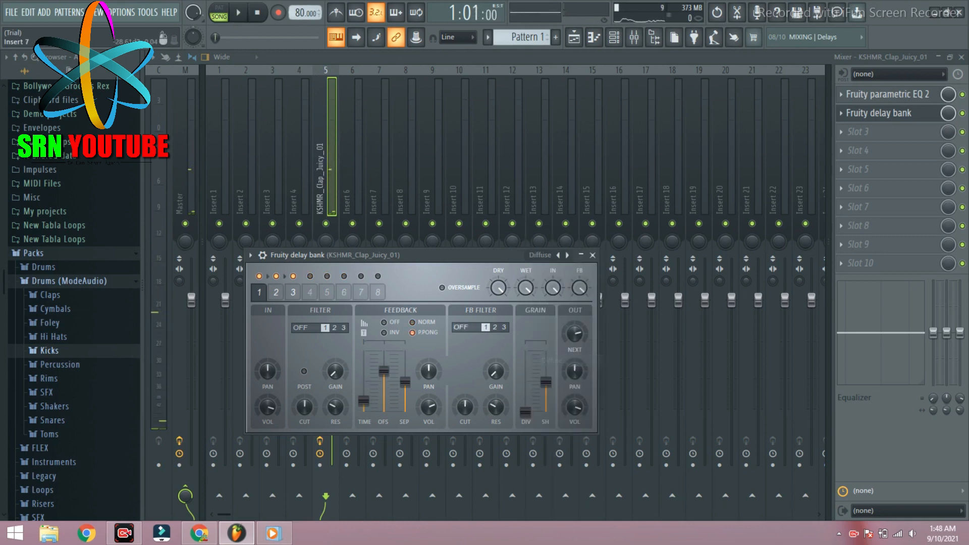
key("space")
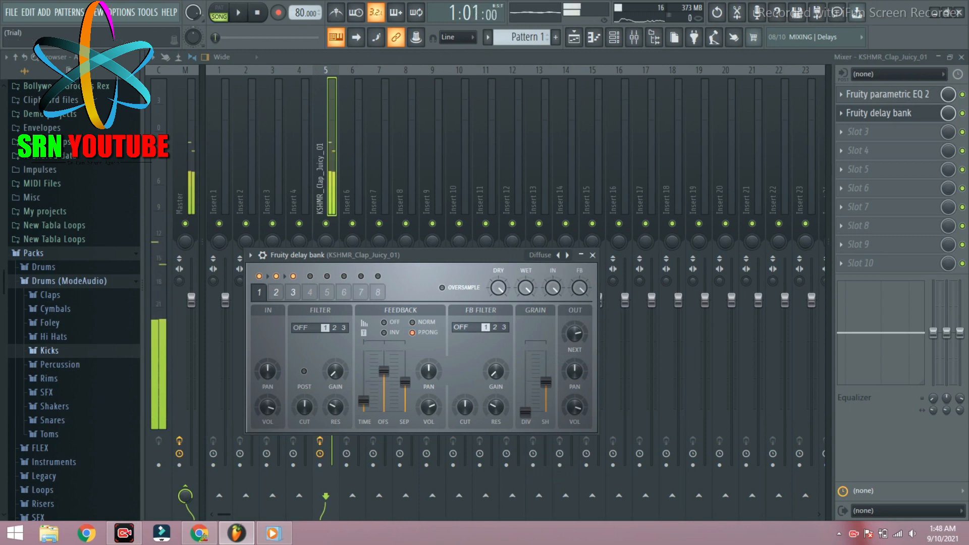
- Apply the Tin roof preset to Fruity Delay Bank, play the song with it and move the plugin window aside
left_click(540, 255)
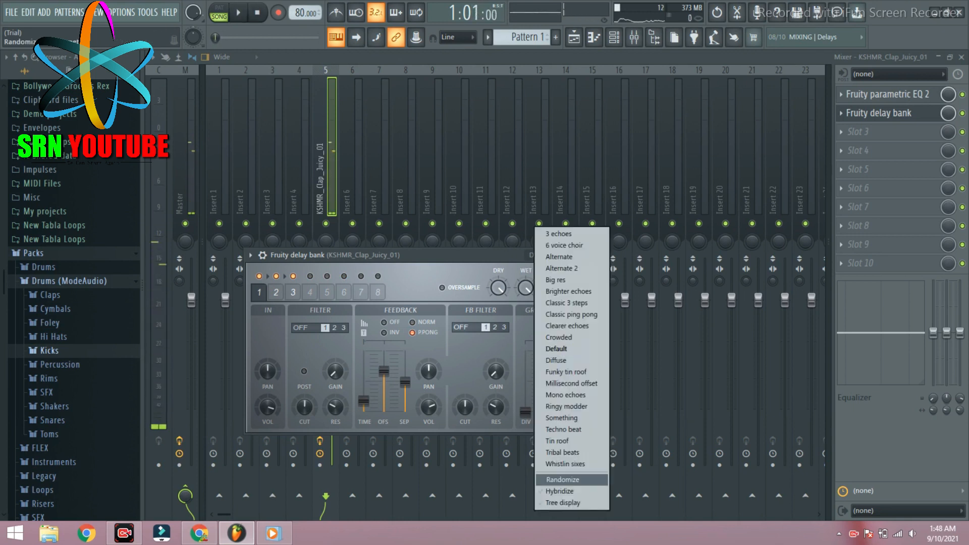
left_click(557, 440)
key("space")
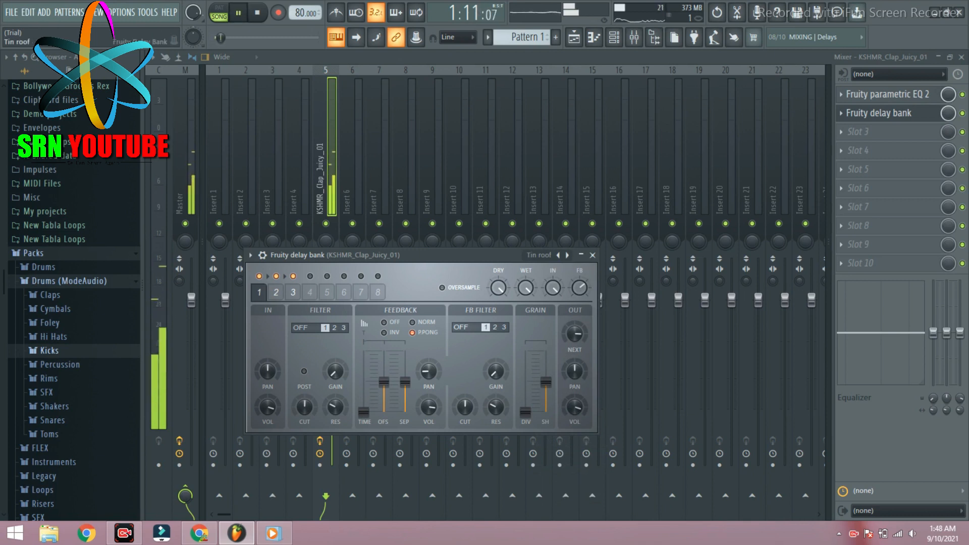
left_click_drag(454, 255, 685, 243)
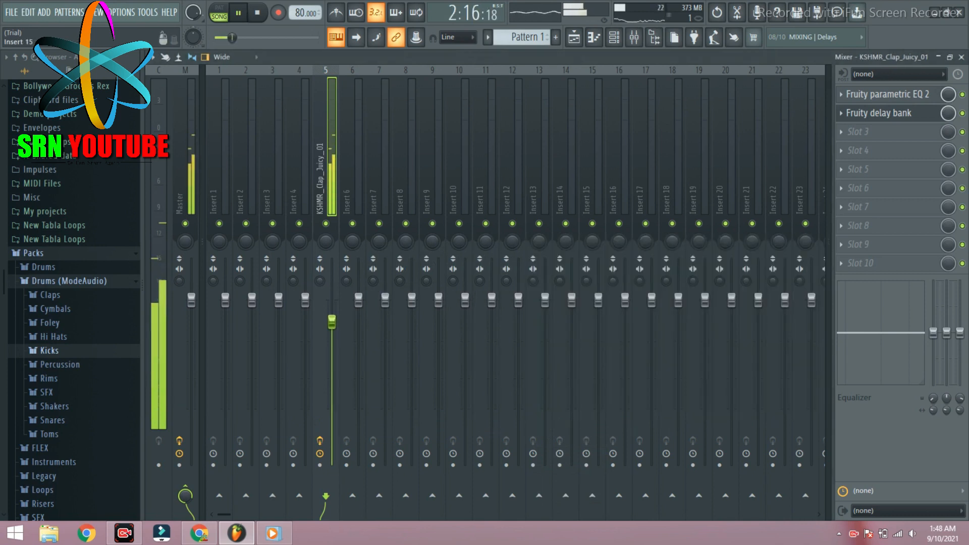
- Add Maximus to effect slot 3 of insert 5 and load its Lo fi preset during playback
left_click(858, 132)
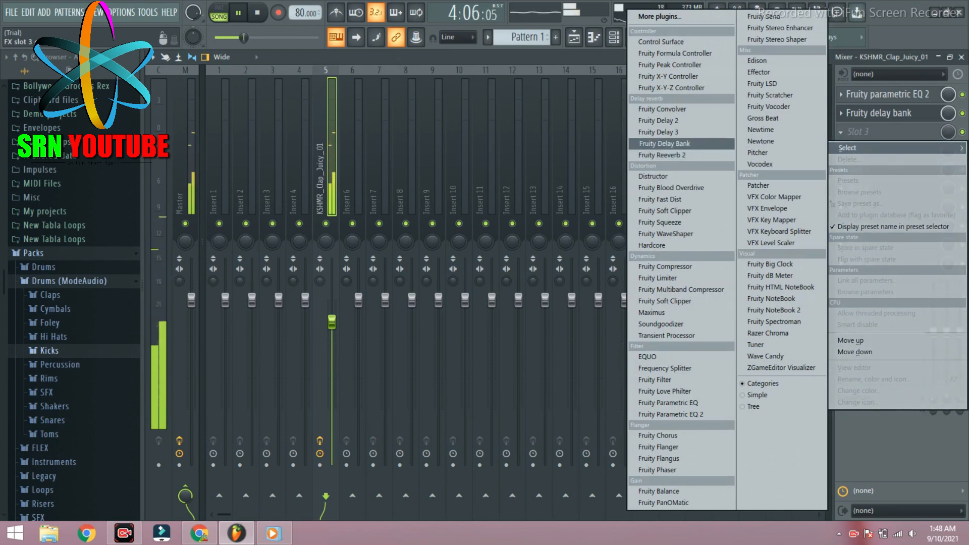
left_click(652, 313)
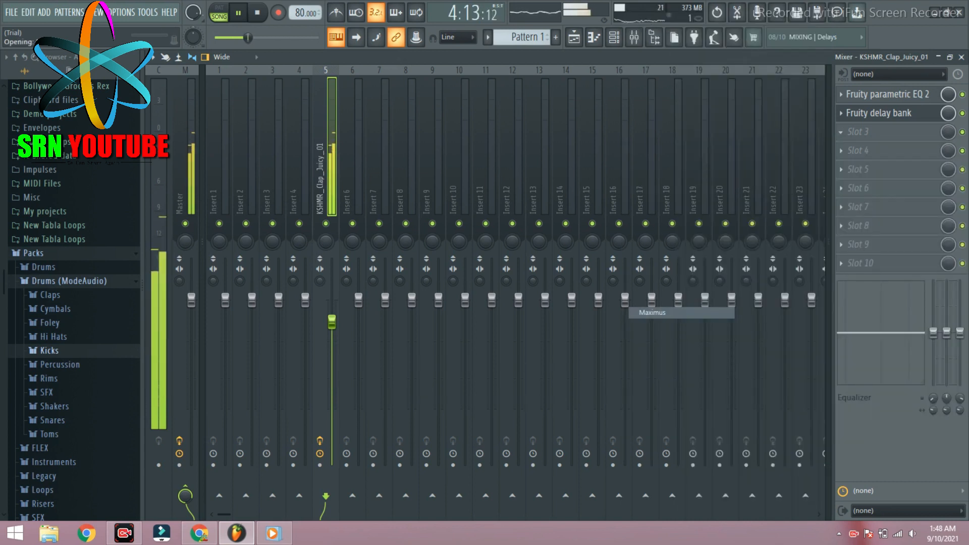
key("space")
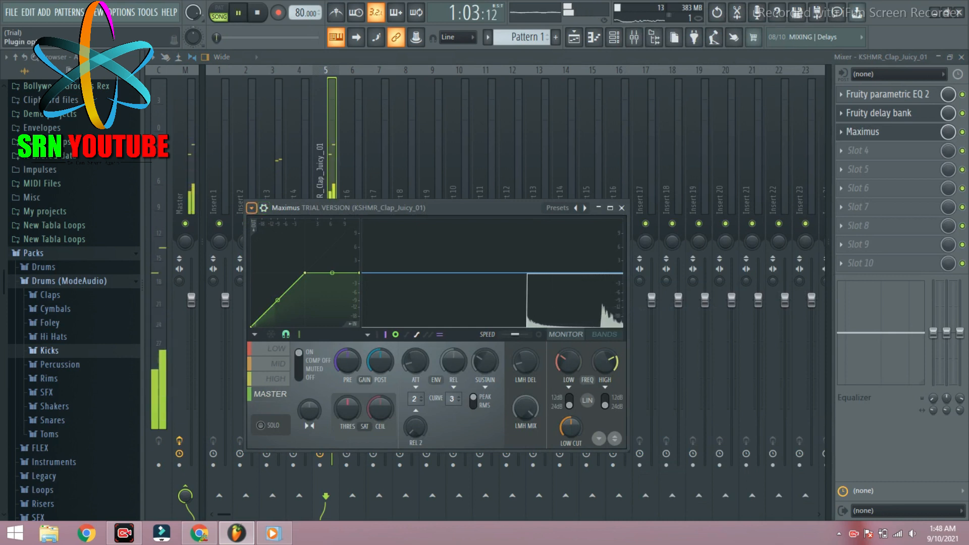
left_click(252, 207)
mouse_move(313, 255)
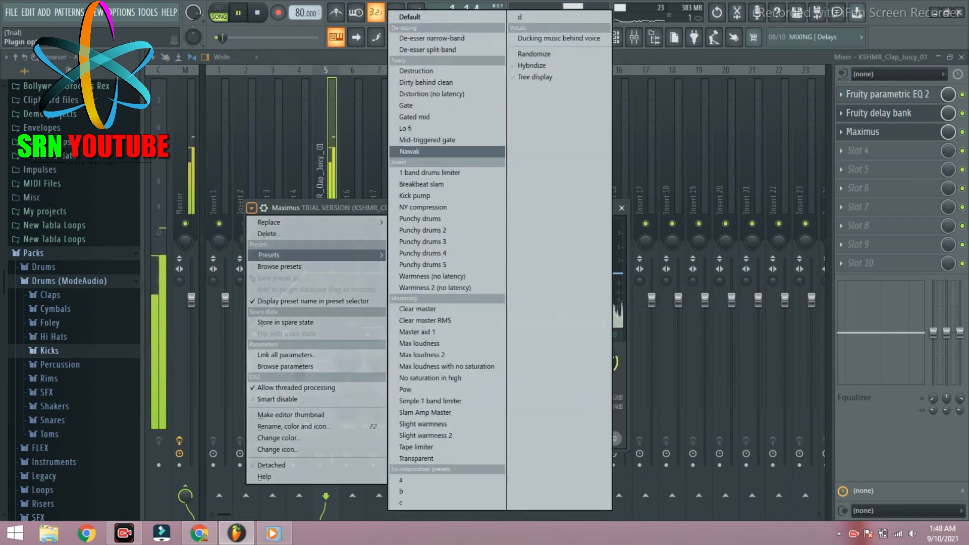
left_click(405, 128)
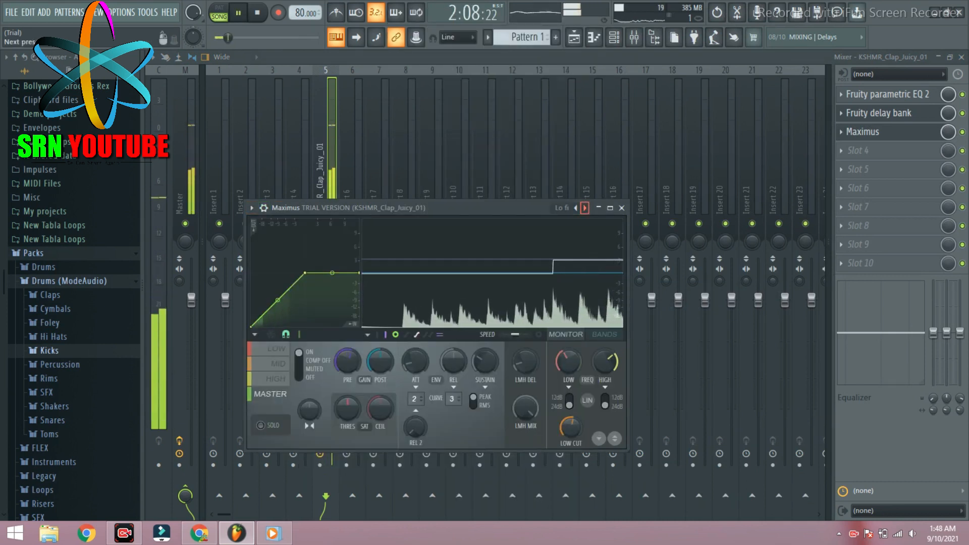
- Advance through the following Maximus presets while listening, up to NY compression
left_click(584, 208)
left_click(585, 207)
left_click(585, 207)
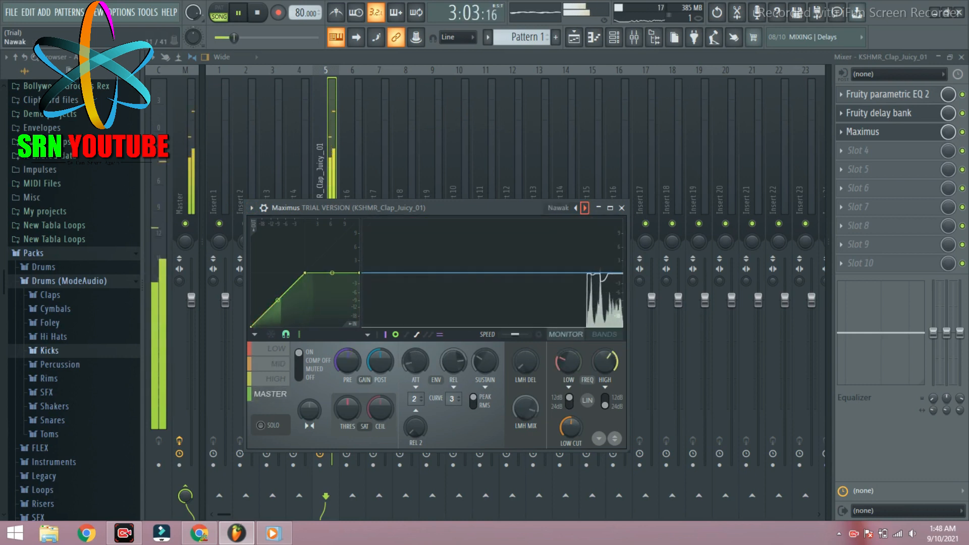
left_click(584, 208)
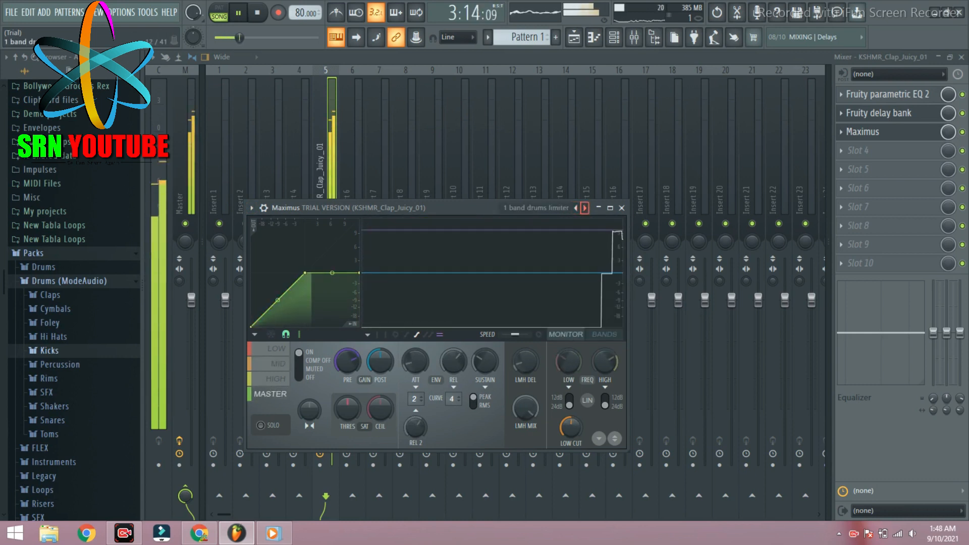
left_click(584, 208)
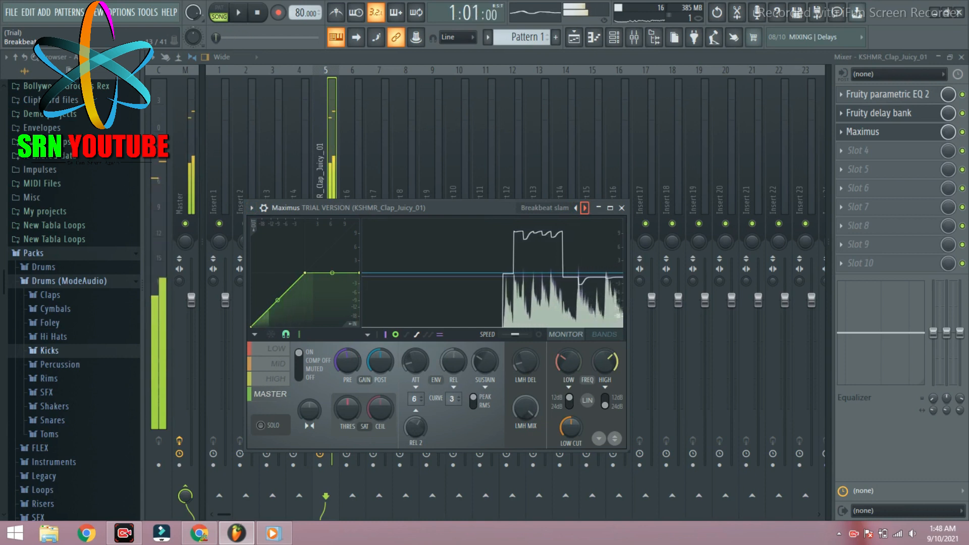
key("space")
left_click(585, 207)
key("space")
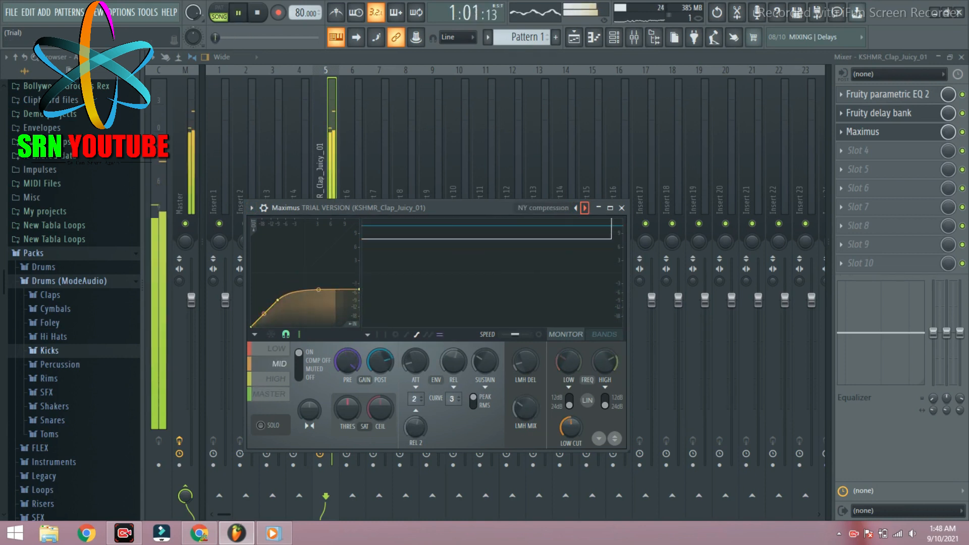
- Step through the Maximus presets from NY compression to the Clear master presets while checking the sound
left_click(585, 208)
left_click(584, 208)
left_click(584, 207)
left_click(585, 207)
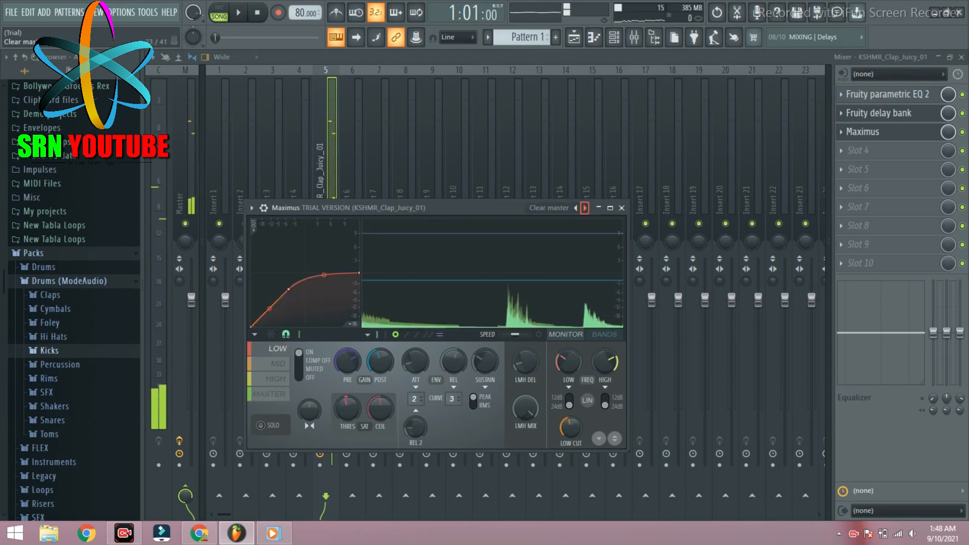
left_click(576, 208)
- Load the De-esser split-band preset in Maximus and play the song briefly with it
left_click(550, 207)
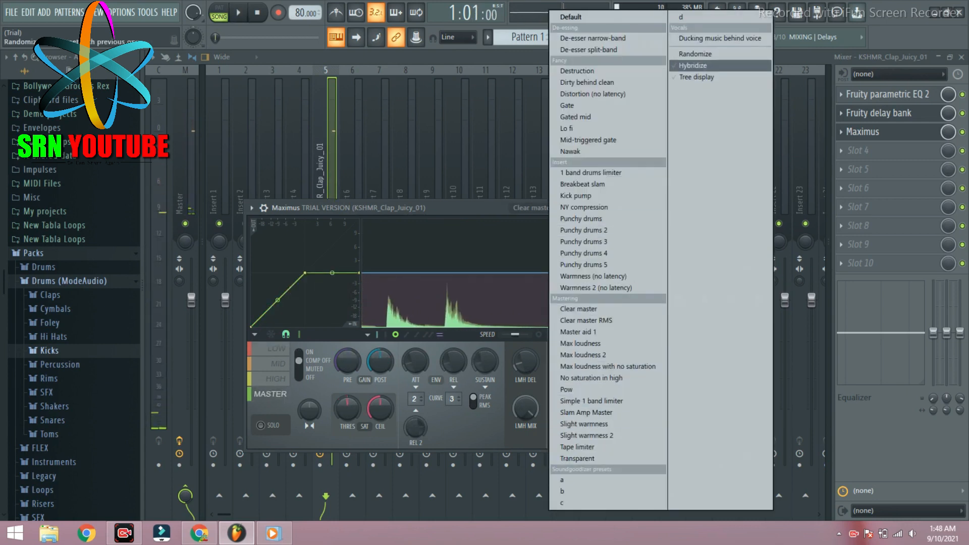
left_click(588, 50)
key("space")
key("space")
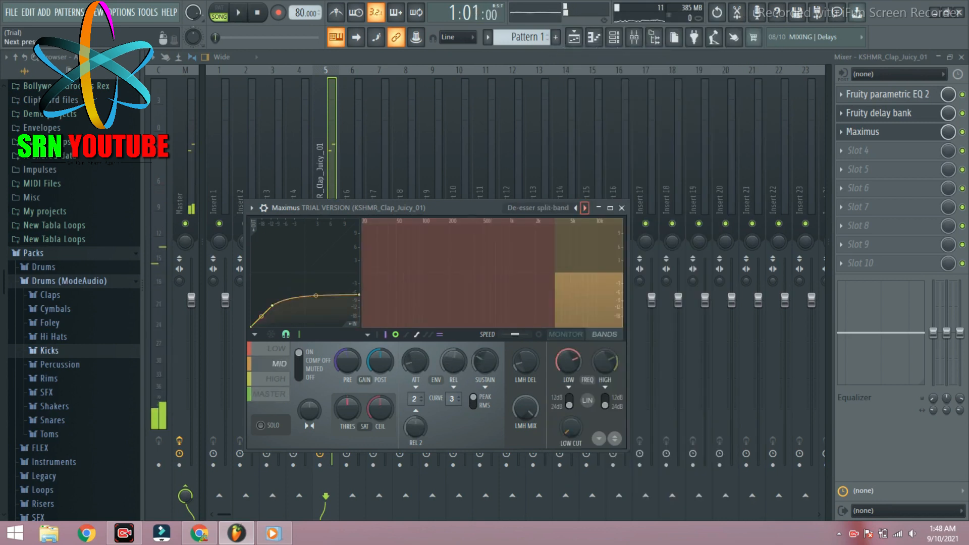
- Switch Maximus to its Default preset, play the song with it and close the plugin window
left_click(584, 207)
key("space")
key("space")
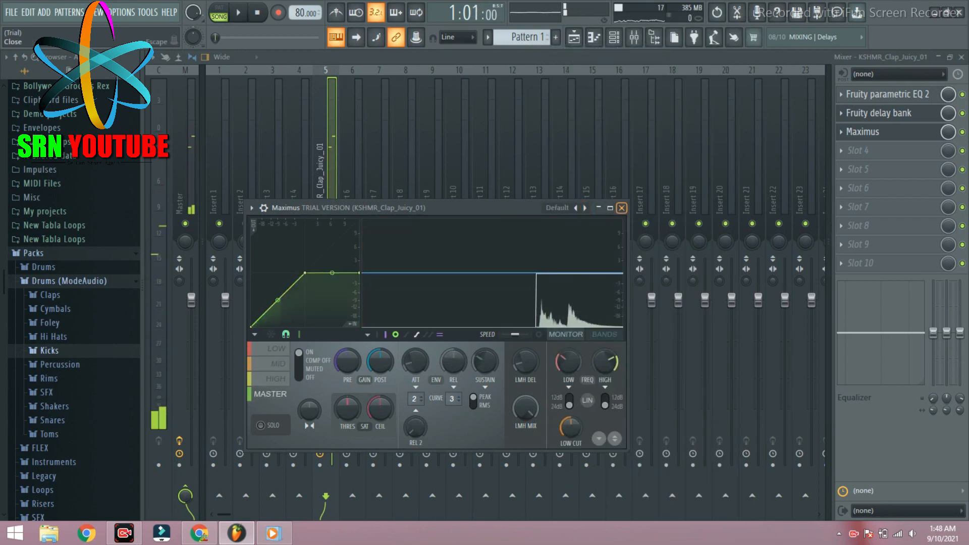
key("space")
left_click(622, 208)
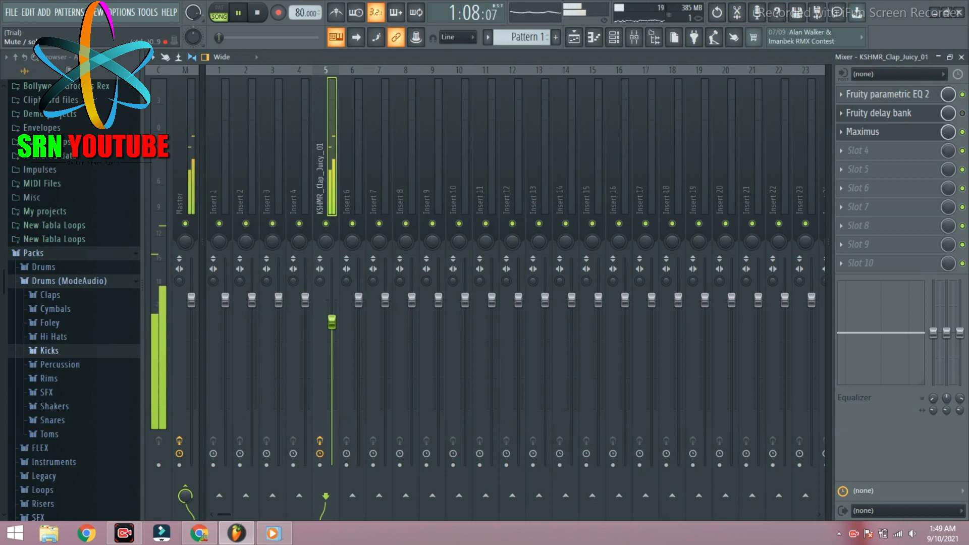
- Reopen Maximus and audition its presets up to Dirty behind clean
left_click(864, 132)
key("space")
left_click(584, 208)
key("space")
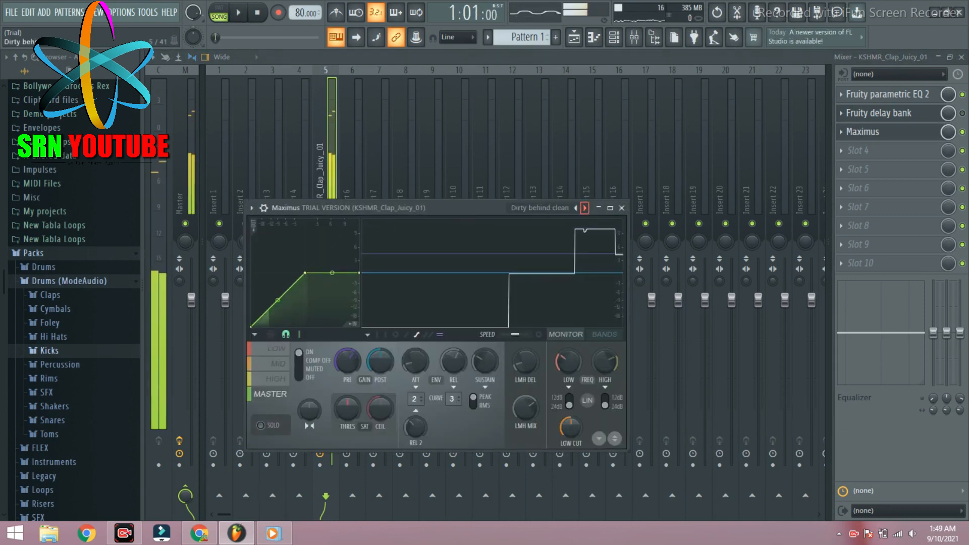
- Load the Punchy drums 2 preset in Maximus, play the song with it and close the plugin window
left_click(559, 208)
left_click(590, 229)
key("space")
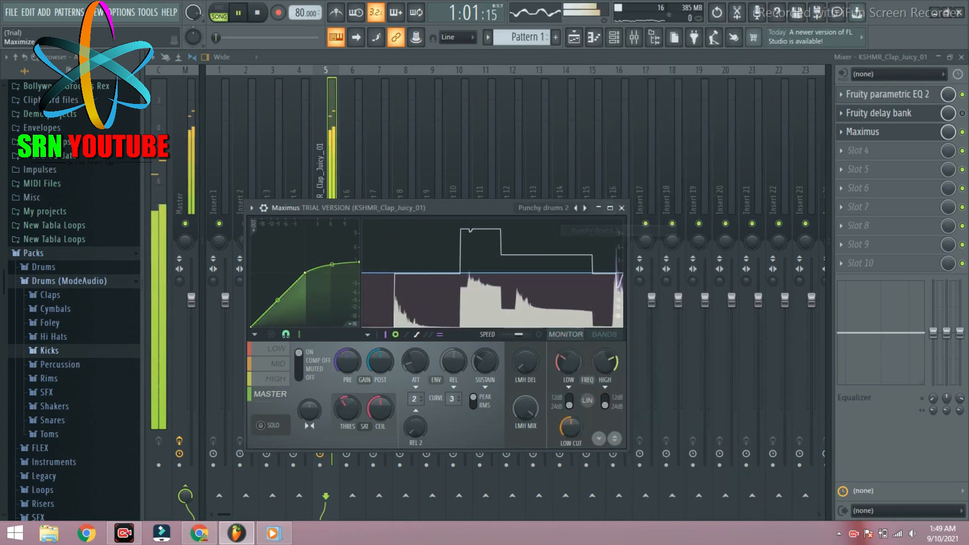
left_click(622, 208)
key("space")
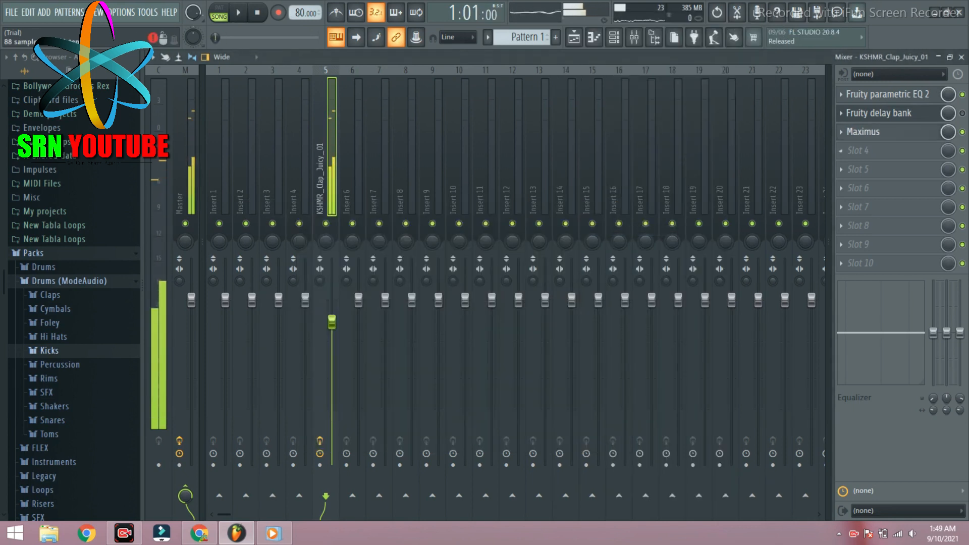
- Add Fruity Delay 2 to effect slot 4 of insert 5, play the song with it and close its window
left_click(841, 151)
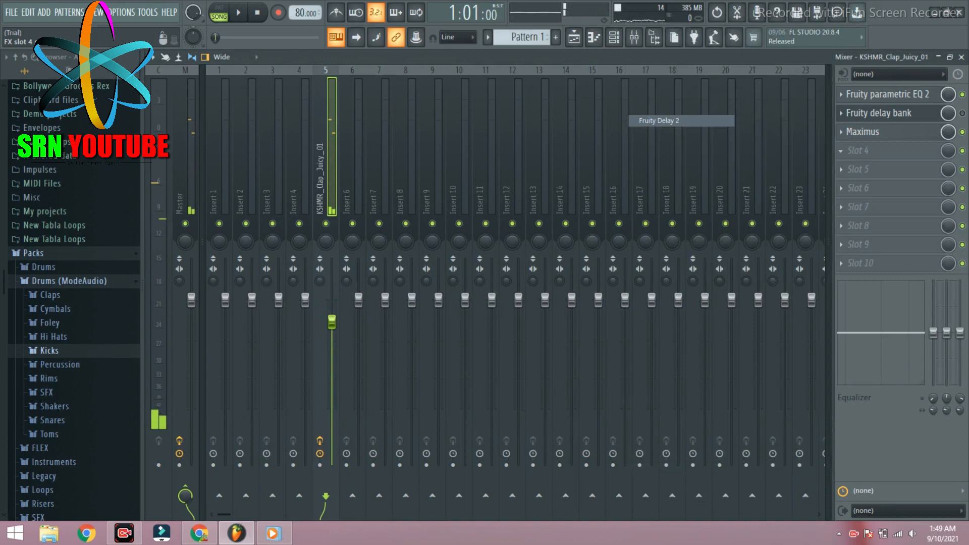
left_click(659, 120)
key("space")
left_click_drag(353, 223, 453, 277)
key("space")
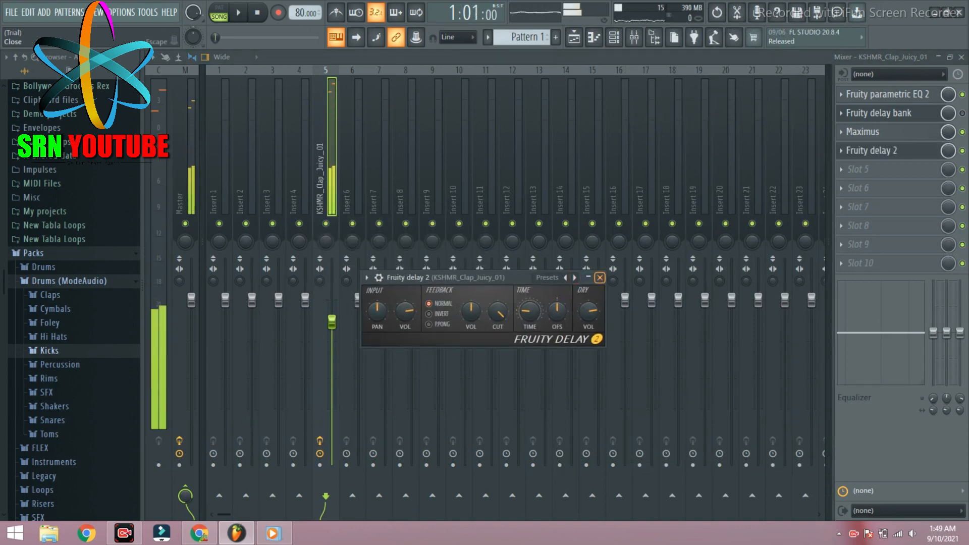
left_click(600, 278)
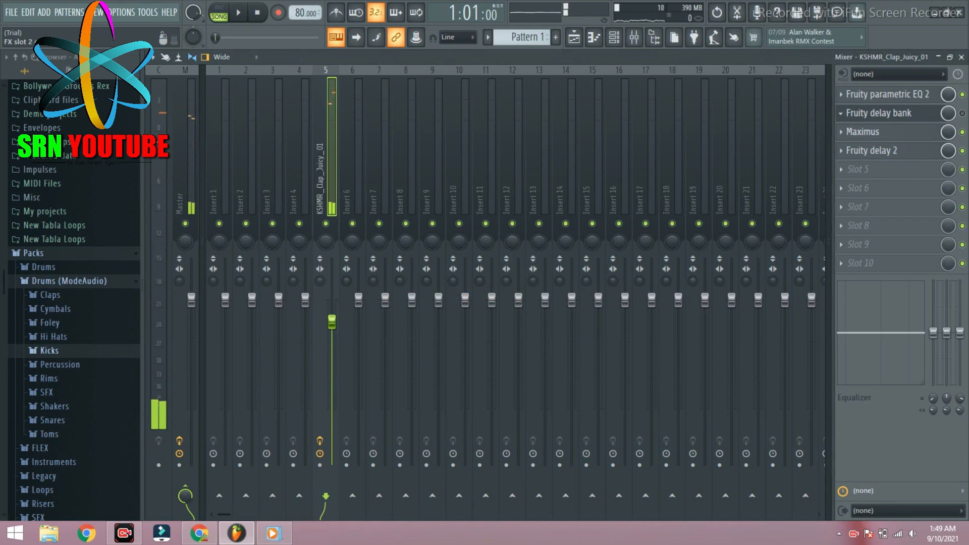
- Replace Fruity Delay Bank in effect slot 2 with Fruity Reeverb 2 and start playing the song
left_click(841, 114)
mouse_move(858, 129)
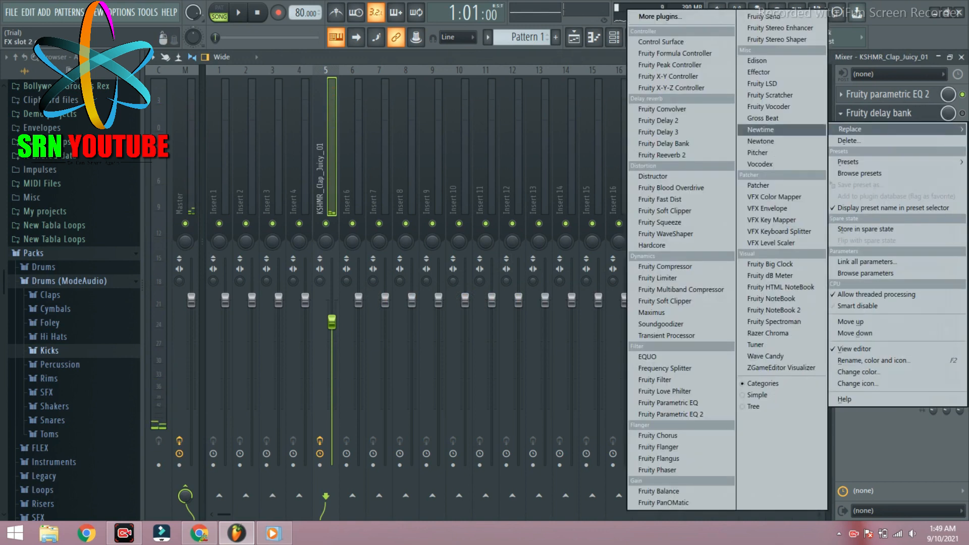
left_click(666, 154)
key("space")
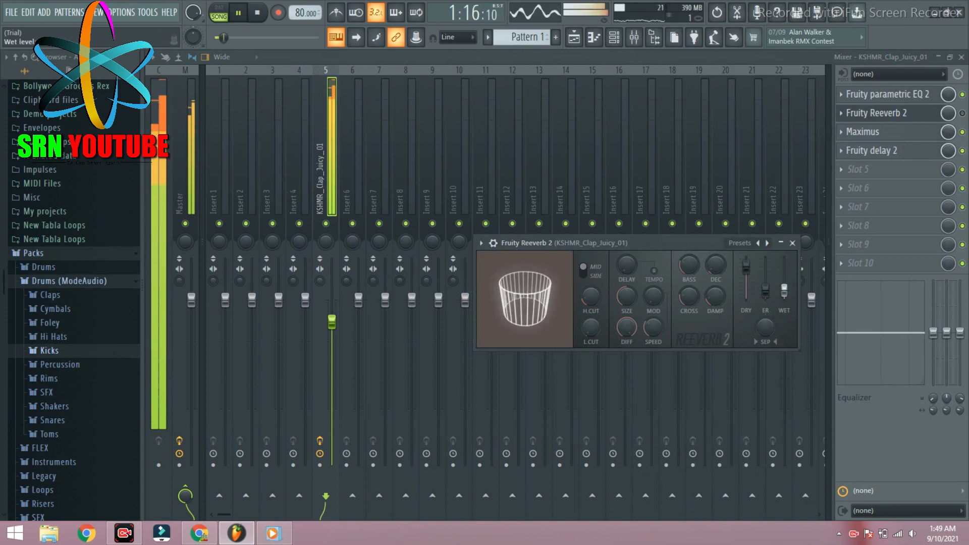
- Lower the dry level of Fruity Reeverb 2, replaying the song to compare the sound
key("space")
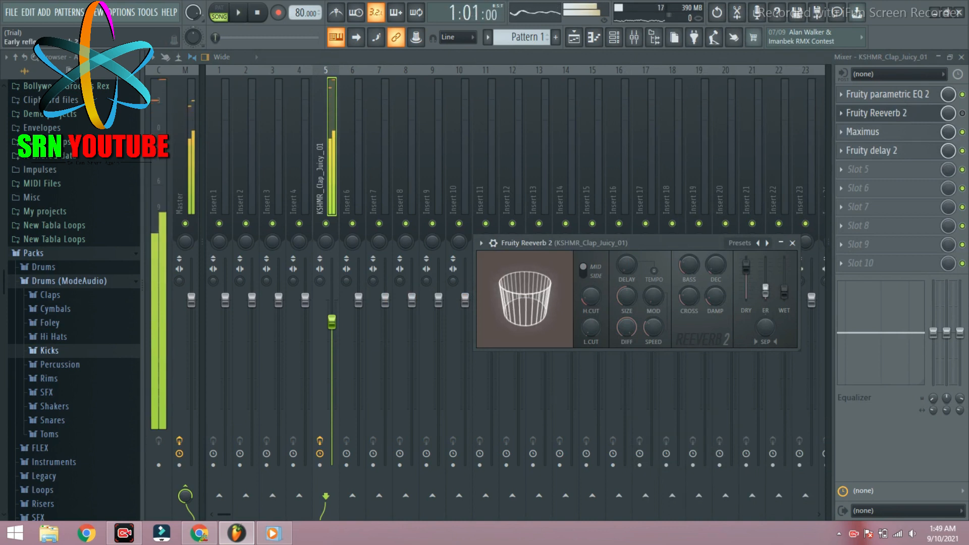
key("space")
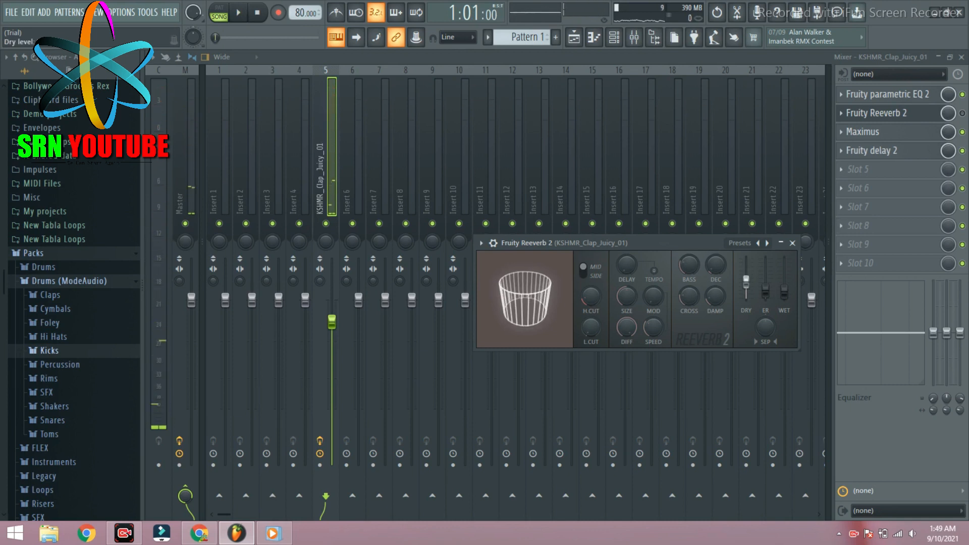
key("space")
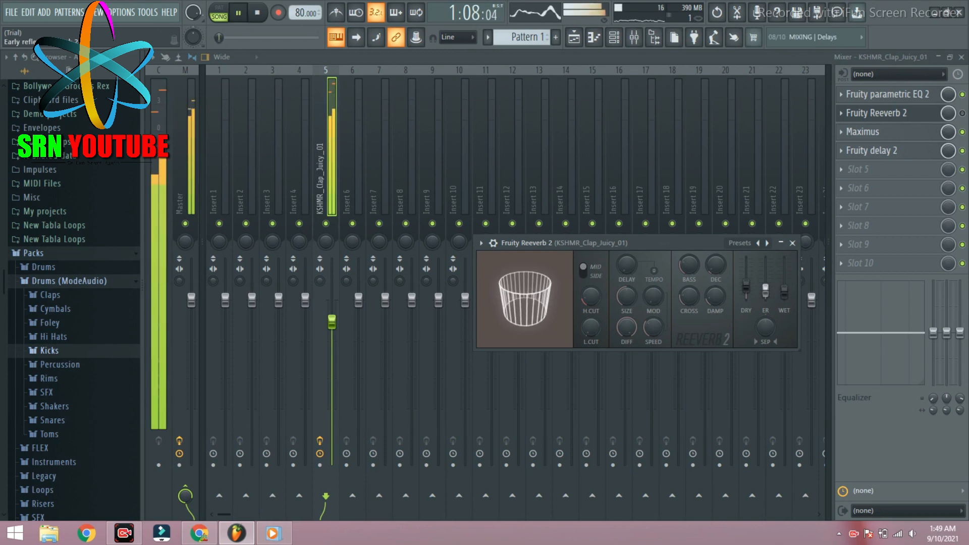
key("space")
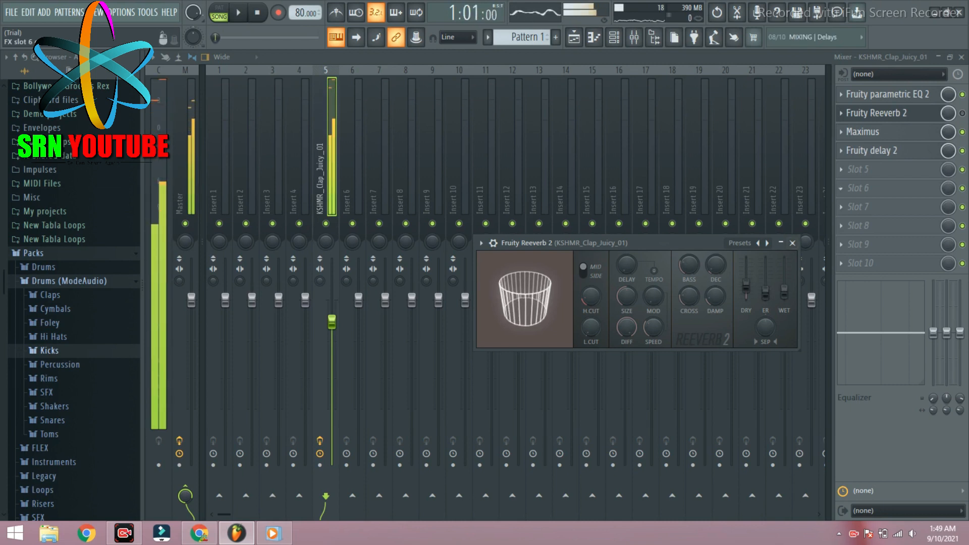
- Compare the song with Maximus bypassed, re-enable Maximus and disable Fruity Delay 2 on insert 5
left_click(863, 132)
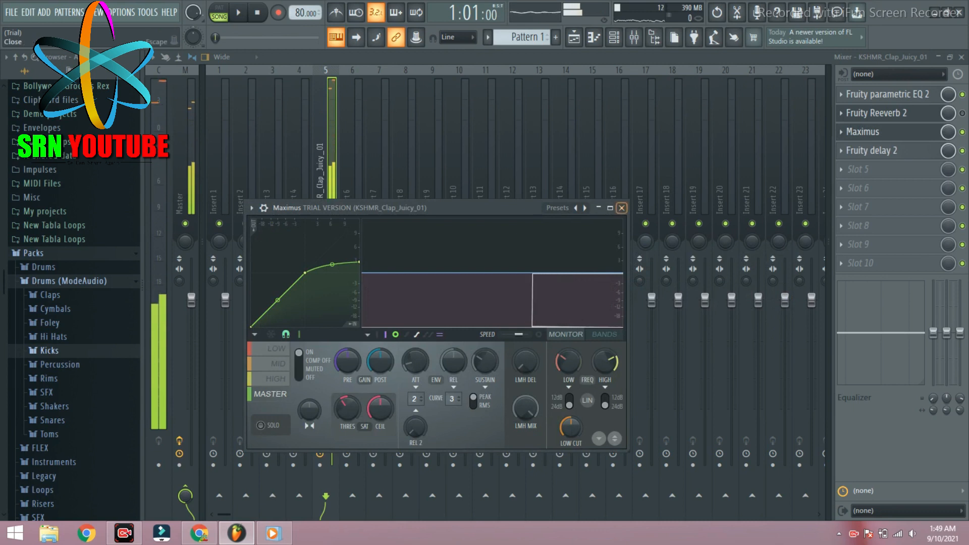
left_click(622, 208)
left_click(962, 132)
key("space")
key("space")
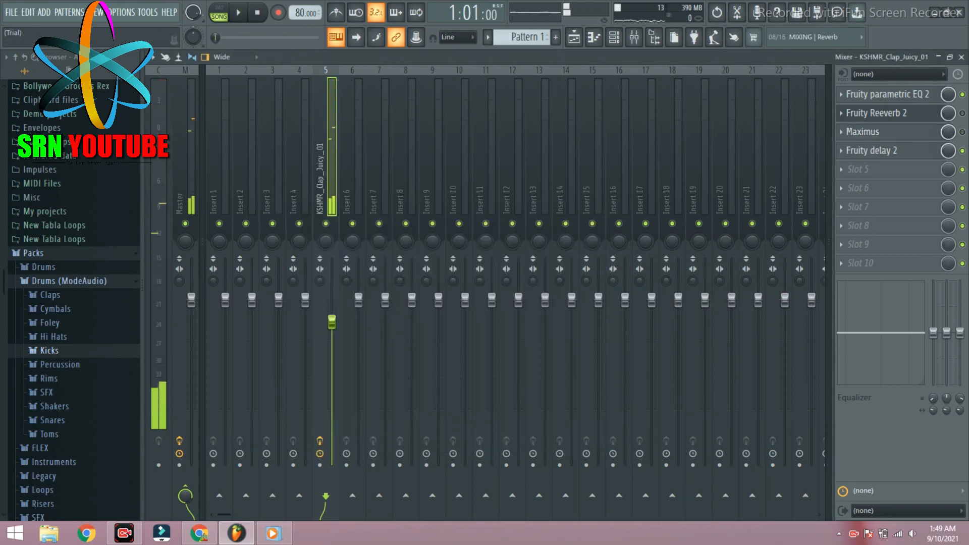
key("space")
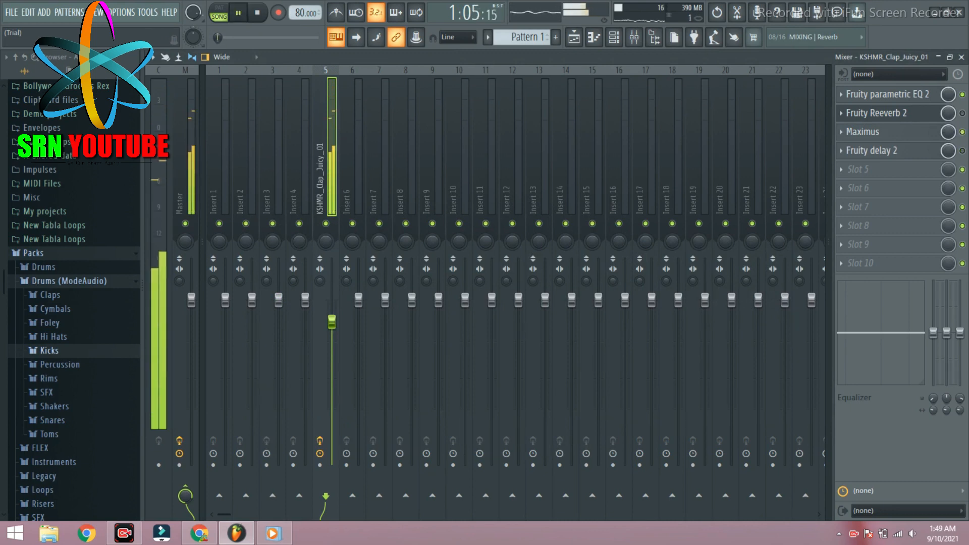
- Show the Playlist, close Fruity Reeverb 2 and add Hi Hats clips at bars 3 and 4 on Track 2
key("F9")
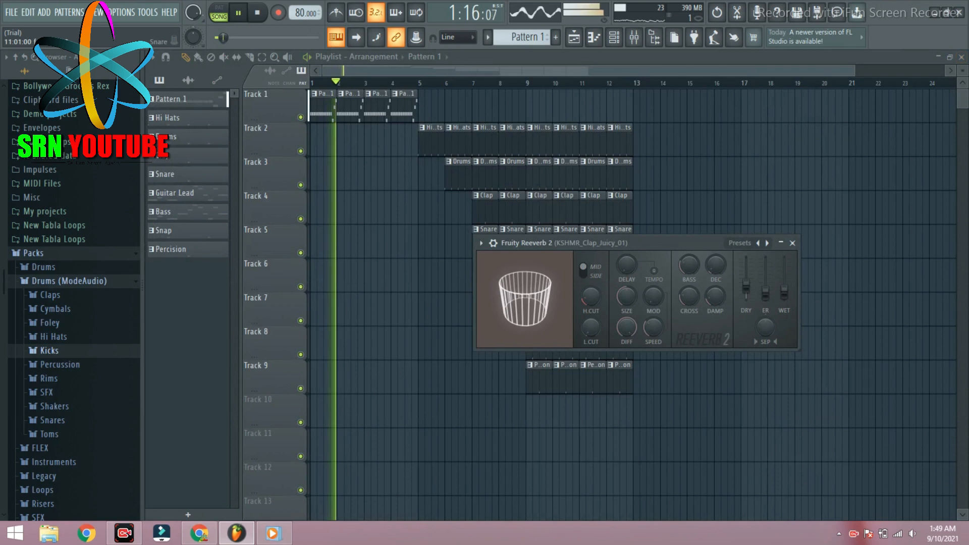
left_click(792, 242)
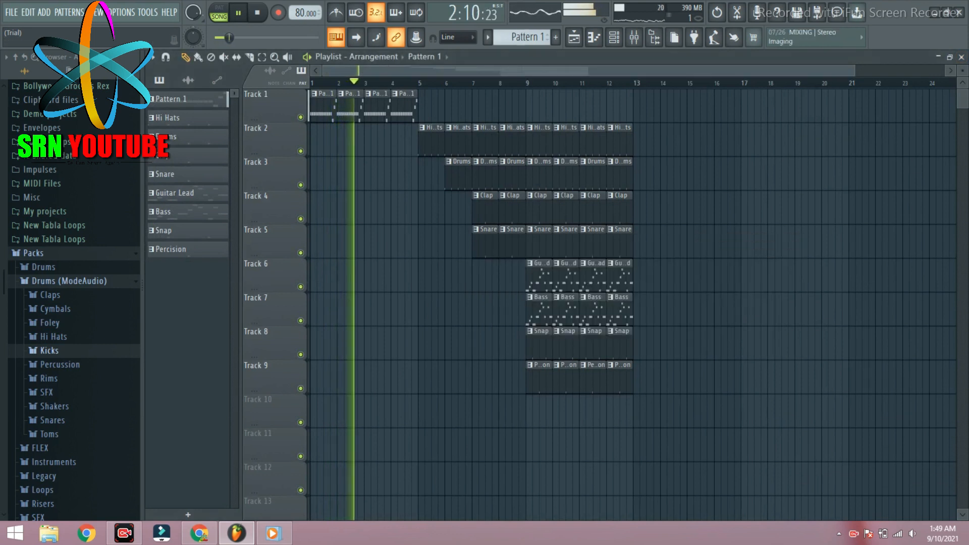
scroll(792, 243, "up", 3)
scroll(560, 144, "up", 3)
key("space")
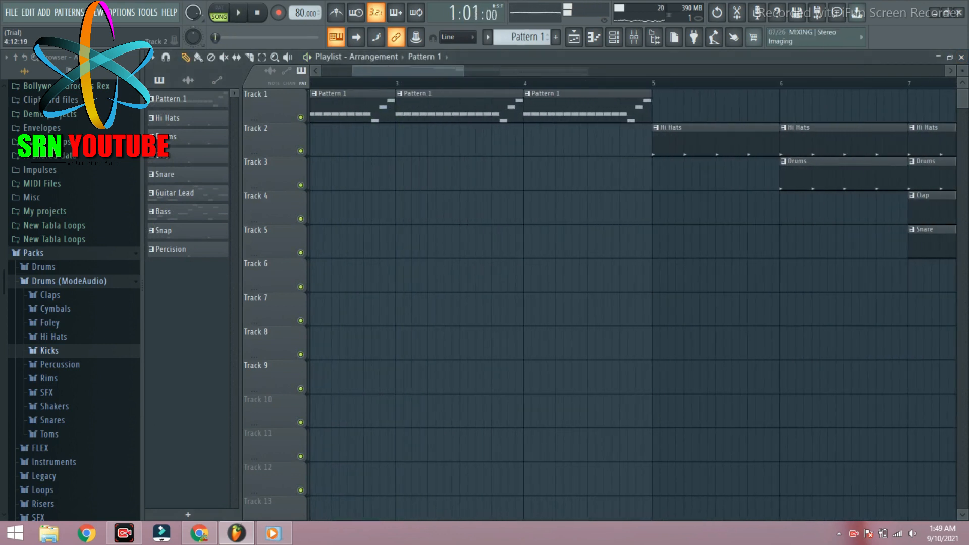
left_click(402, 141)
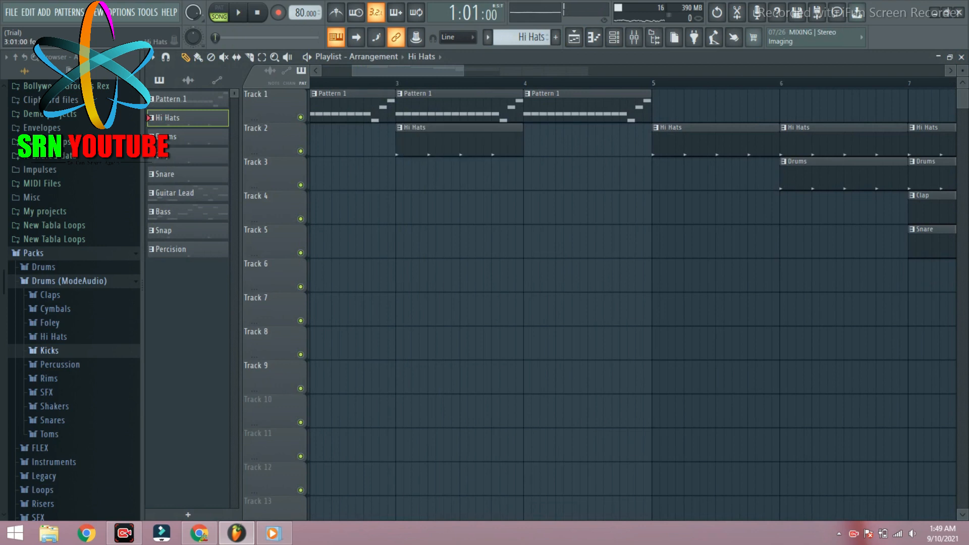
left_click(527, 141)
key("space")
scroll(527, 151, "down", 5)
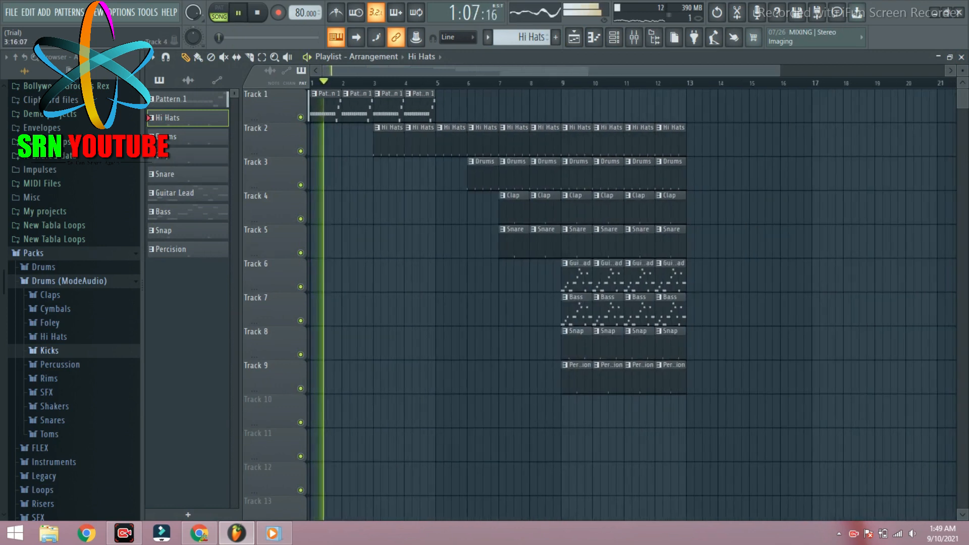
- Extend Track 1 with four more Pattern 1 clips at bars 5 to 8 while the song plays
scroll(337, 202, "up", 3)
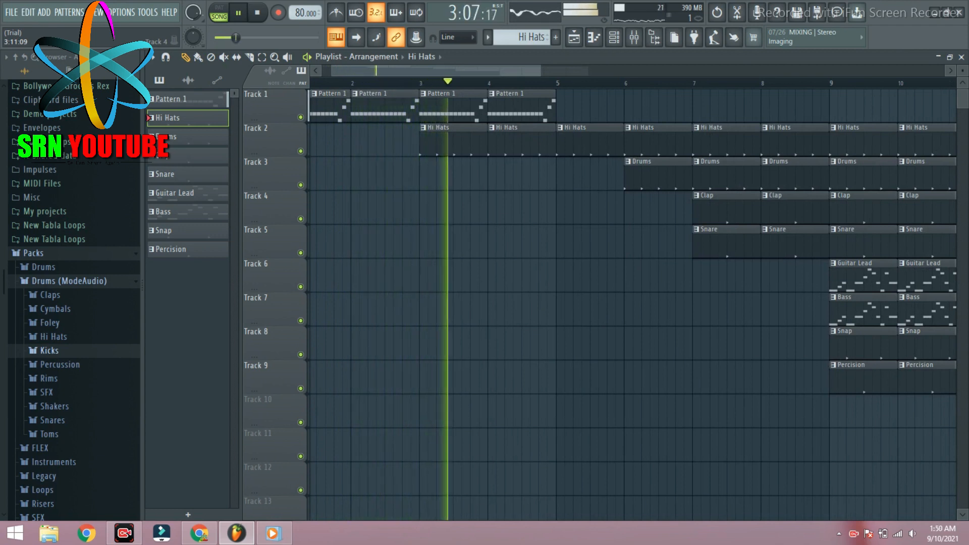
scroll(546, 174, "down", 1)
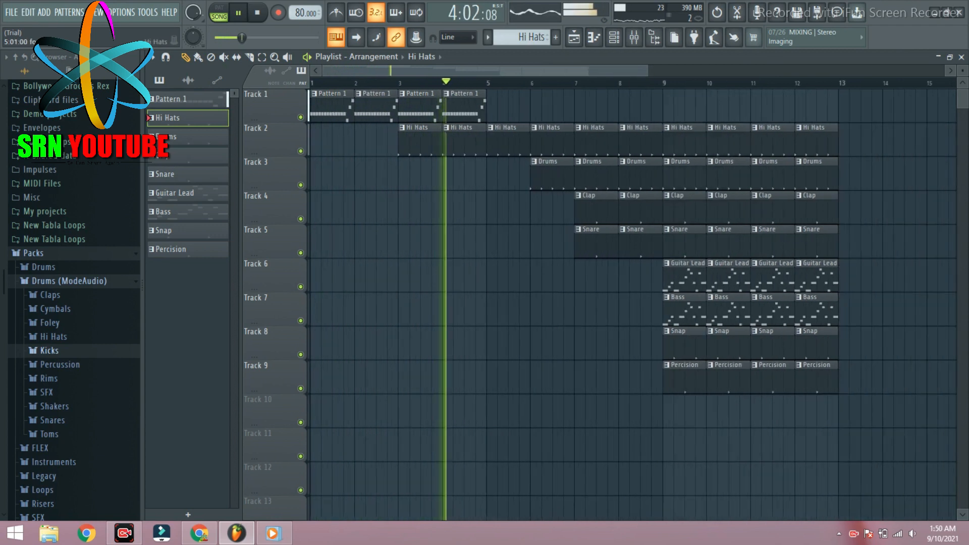
left_click(465, 107)
left_click(509, 107)
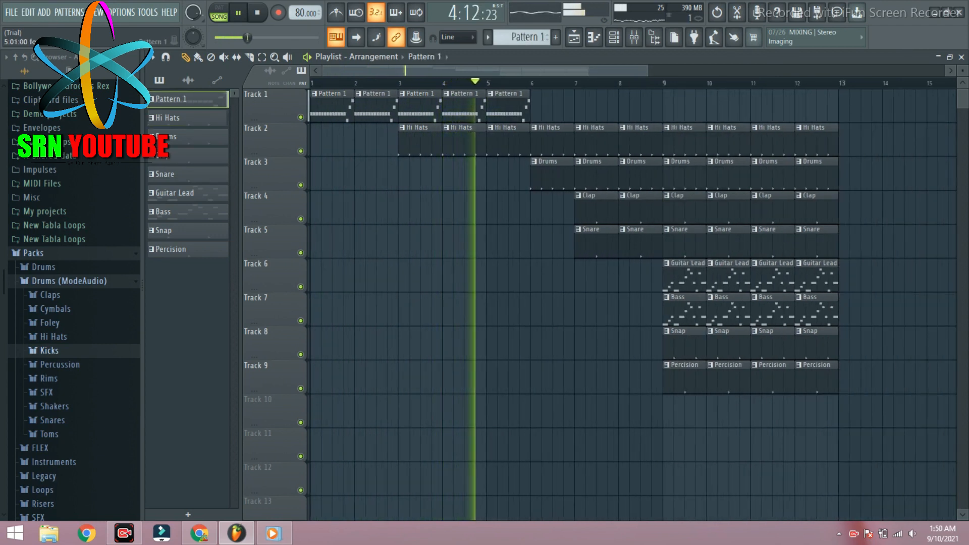
left_click(552, 107)
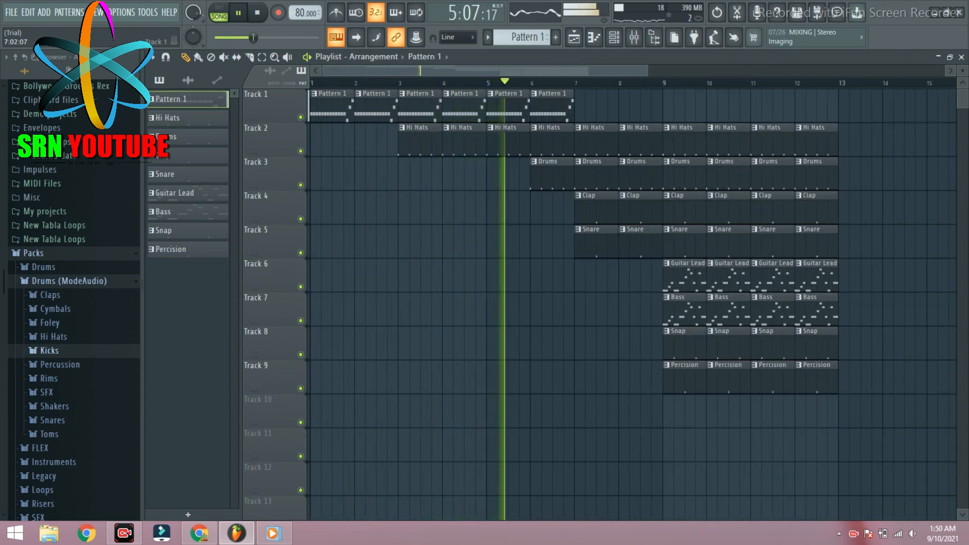
left_click(597, 107)
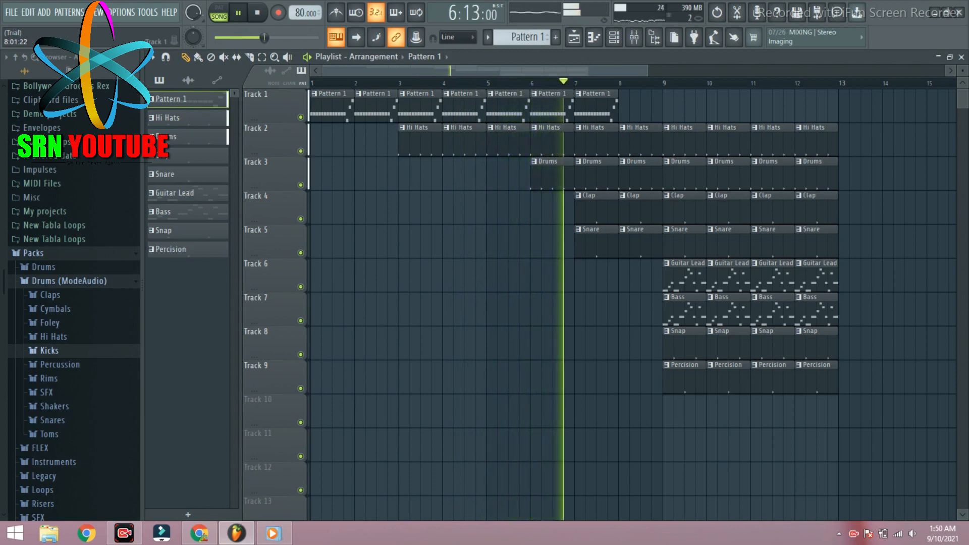
left_click(640, 107)
- Listen to the extended arrangement past bar 10 and stop playback
scroll(631, 107, "down", 1)
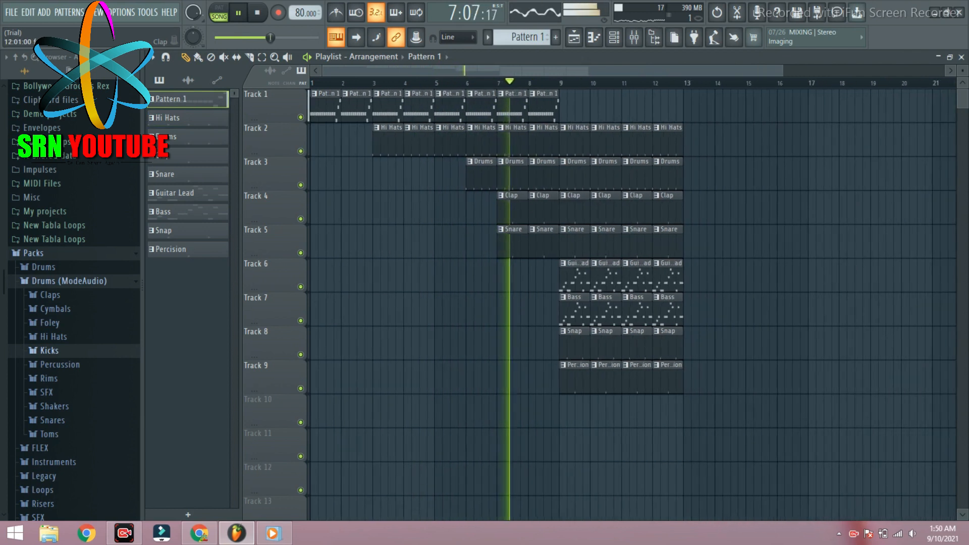
scroll(631, 107, "up", 2)
scroll(631, 107, "down", 1)
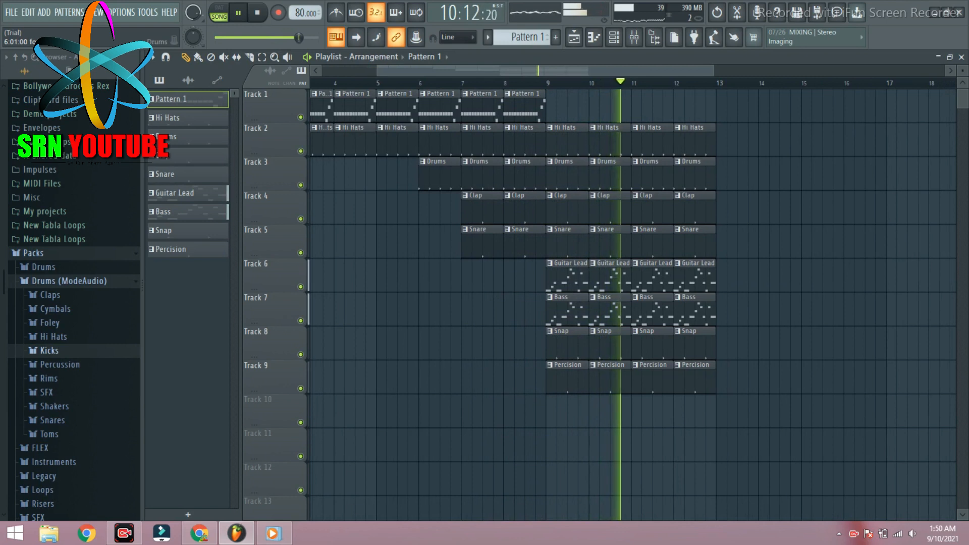
key("space")
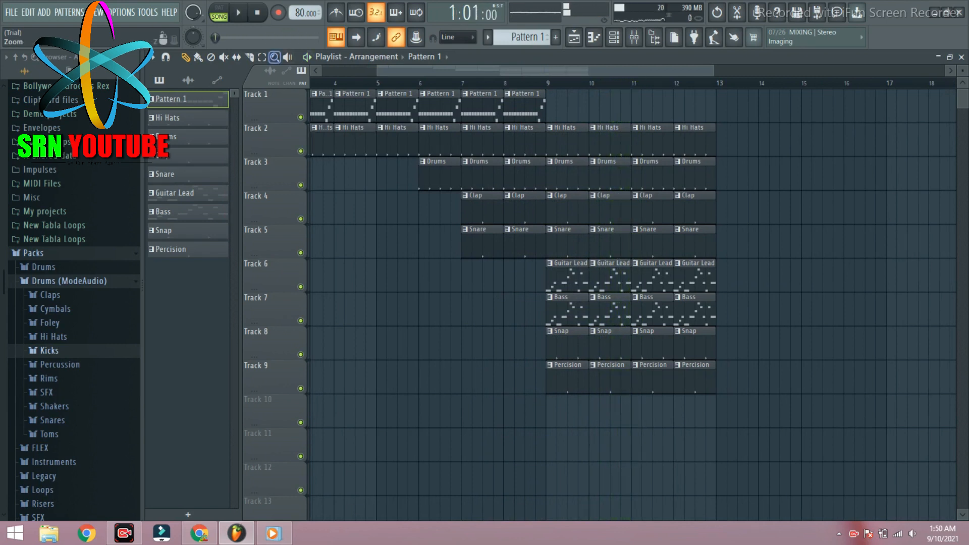
- Duplicate the clips at bars 9 to 12 on Tracks 2 to 9 to bars 13 to 16 and cue playback in bar 10
left_click_drag(745, 429, 564, 122)
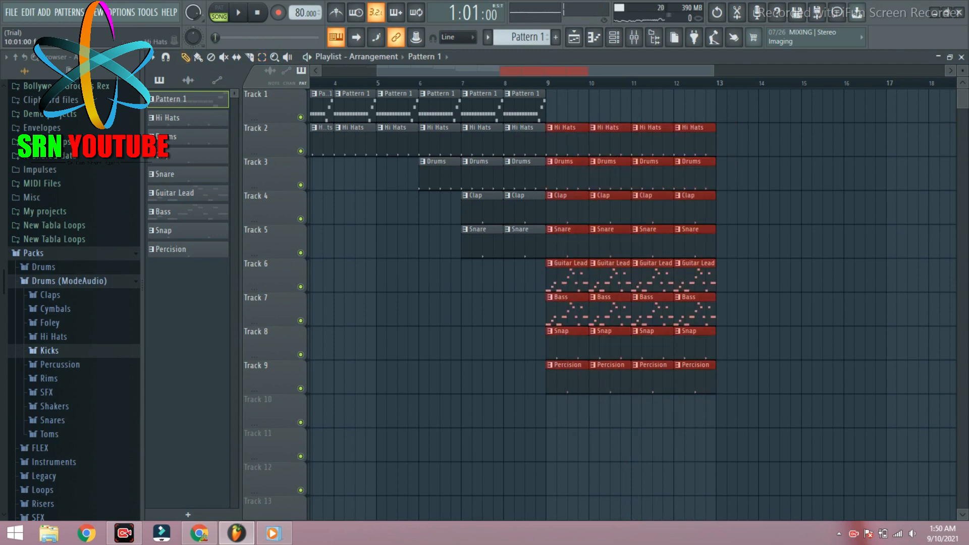
left_click_drag(613, 139, 783, 139)
left_click_drag(654, 70, 730, 71)
left_click(556, 83)
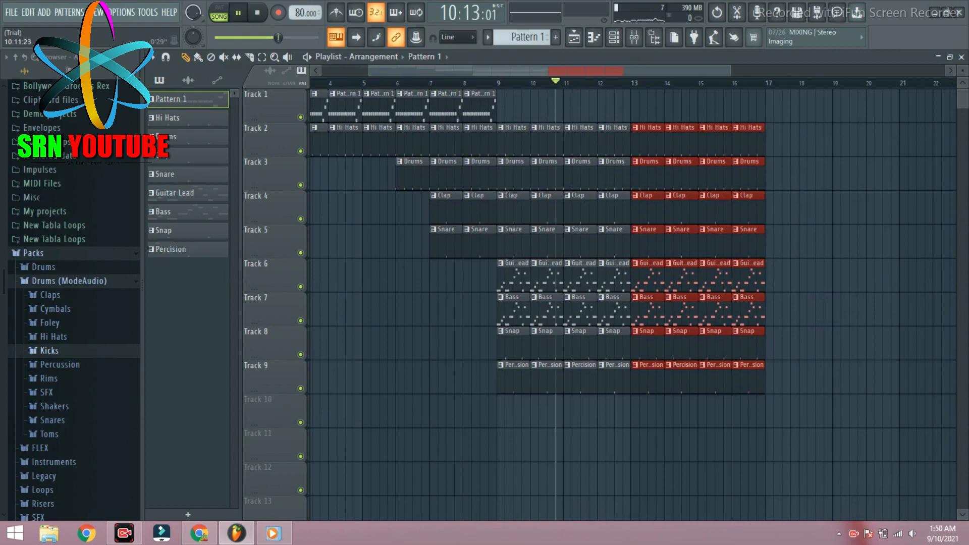
- Duplicate the clips at bars 13 to 16 on Tracks 2 to 9 to bars 17 to 20 during playback, then stop the song
key("space")
left_click(628, 82)
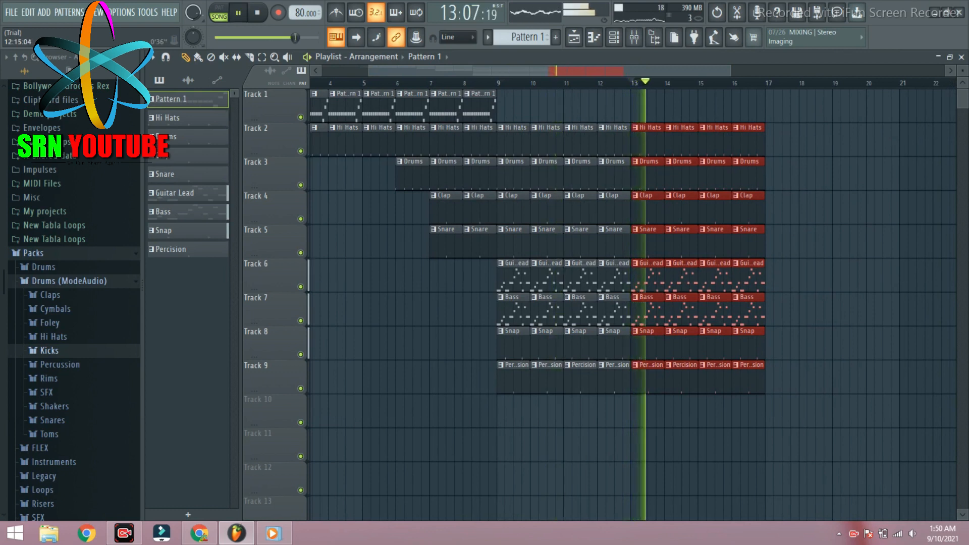
left_click_drag(750, 139, 885, 139)
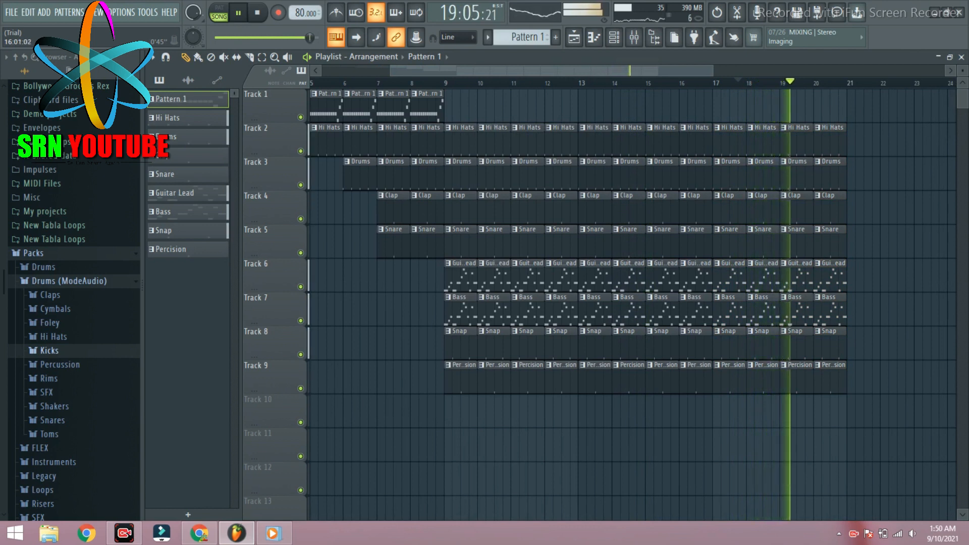
key("space")
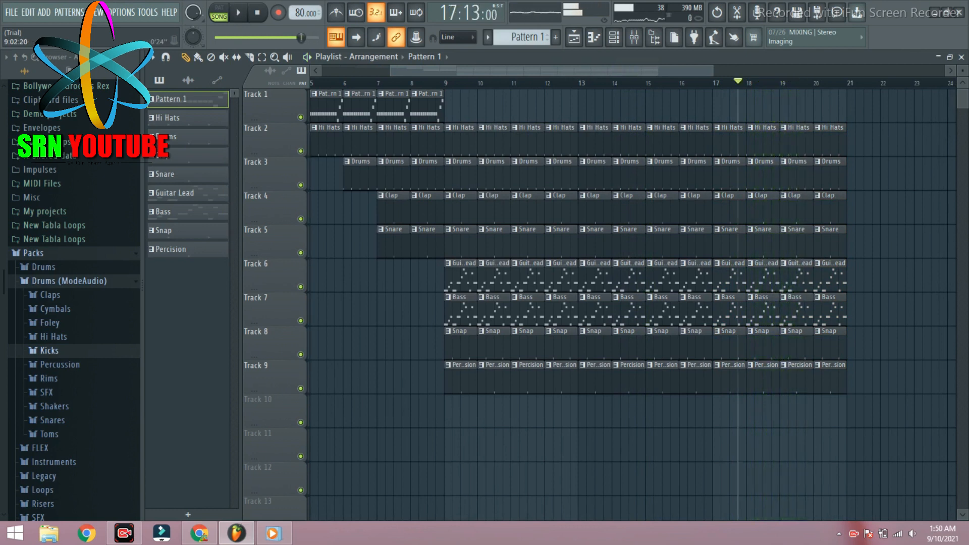
- Cue playback at bar 9, open the Guitar Lead clip's channel and name mixer insert 6 Ample Guitar M II Lite #2
left_click(444, 82)
double_click(467, 281)
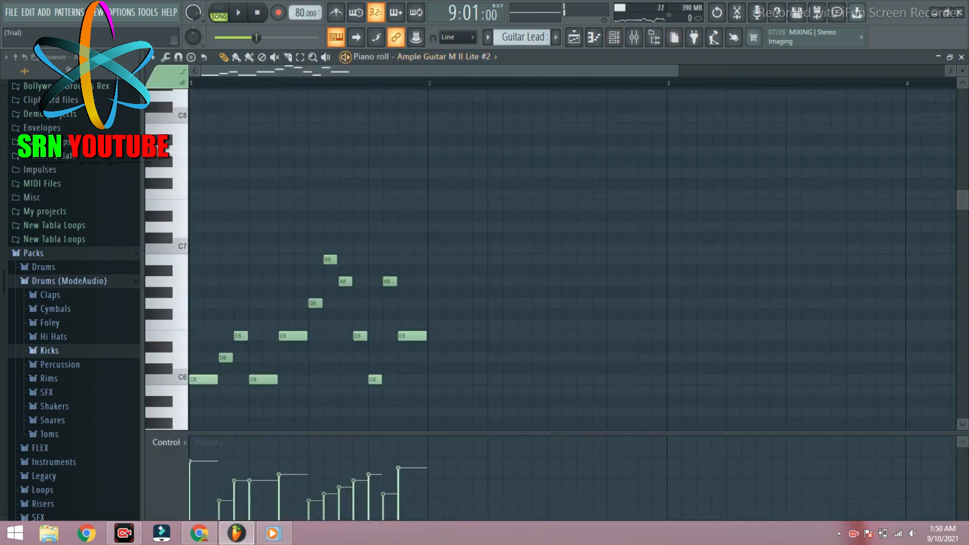
key("F6")
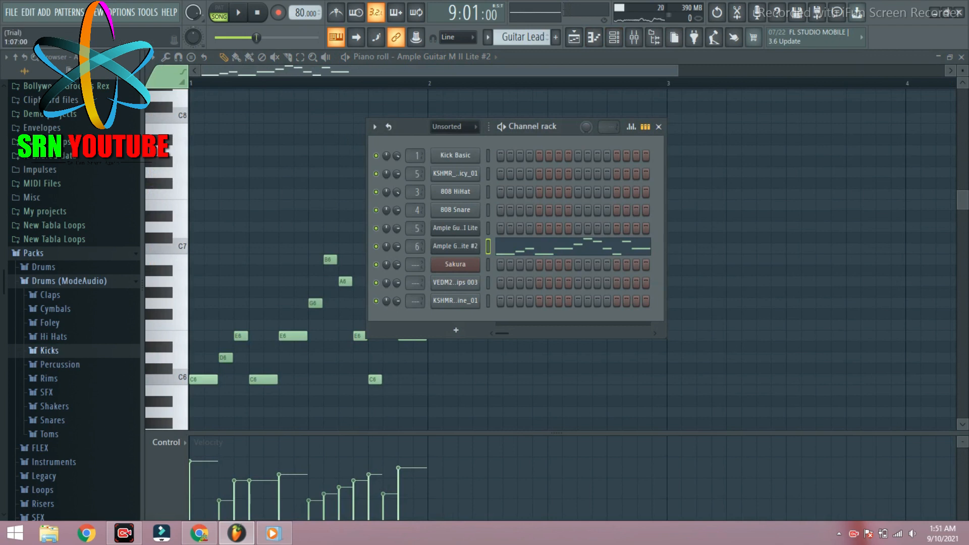
left_click(634, 37)
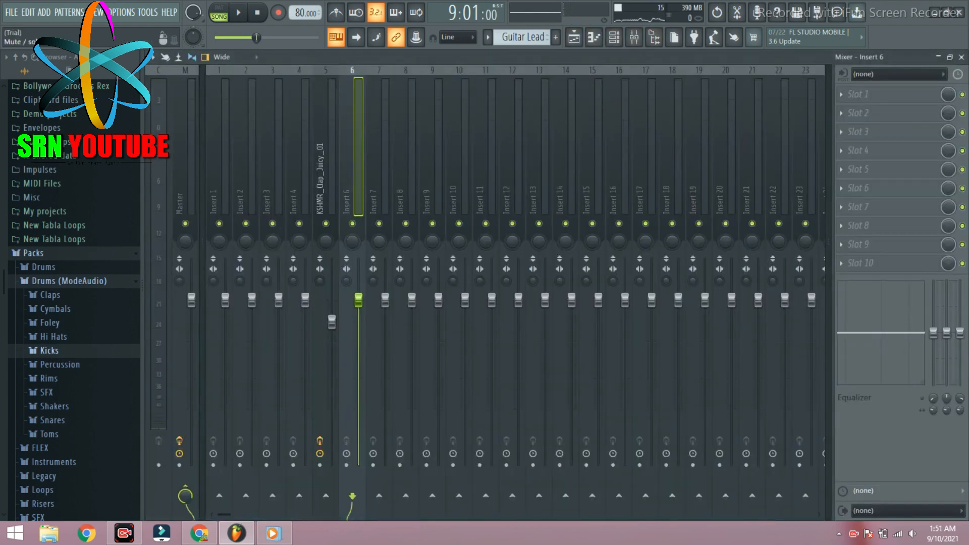
right_click(359, 71)
left_click(525, 191)
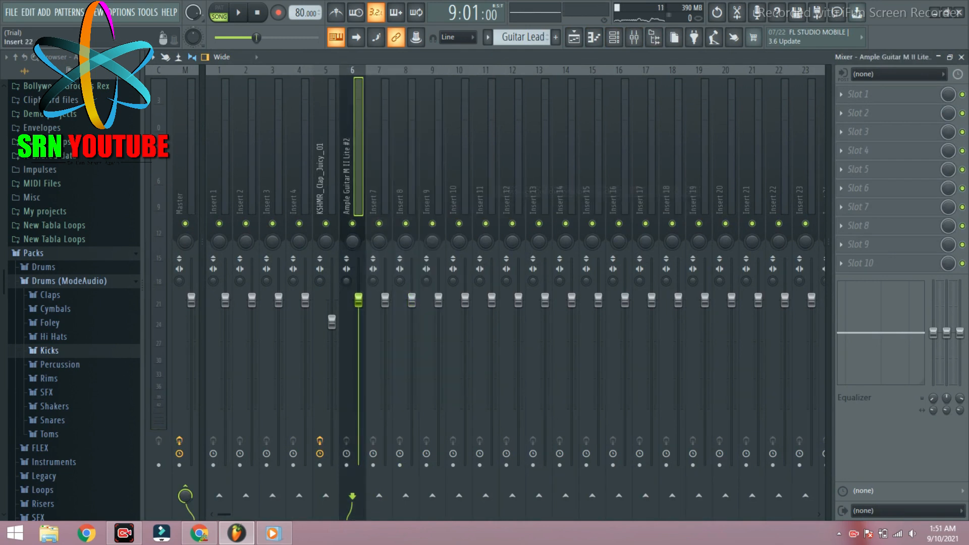
- Load Fruity Reeverb 2 in slot 1 of the guitar insert and lower its early reflection and wet levels during playback
left_click(858, 94)
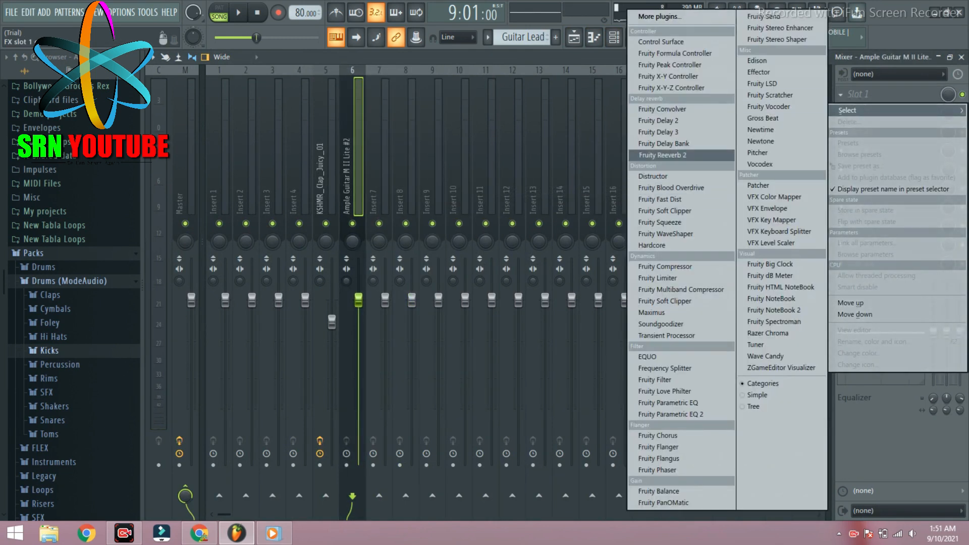
left_click(661, 154)
key("space")
key("space")
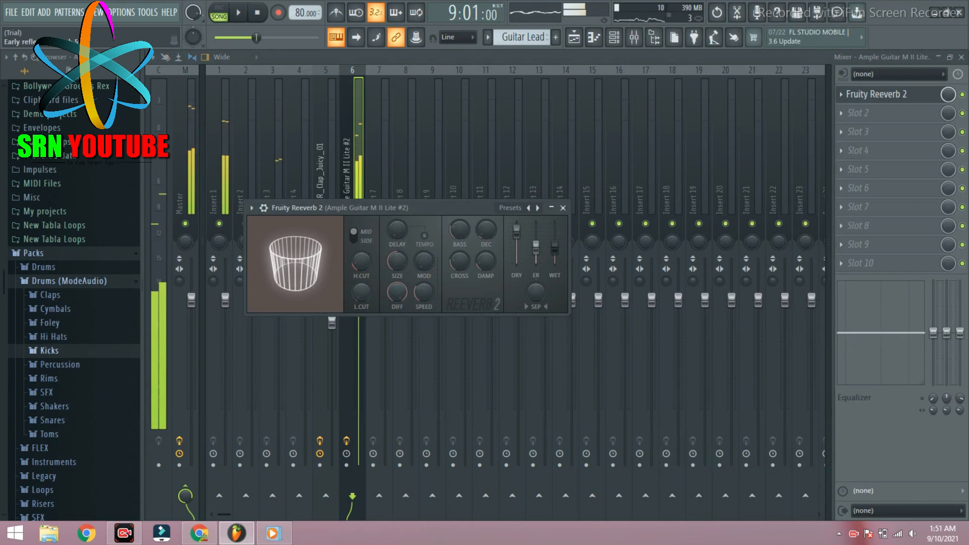
key("space")
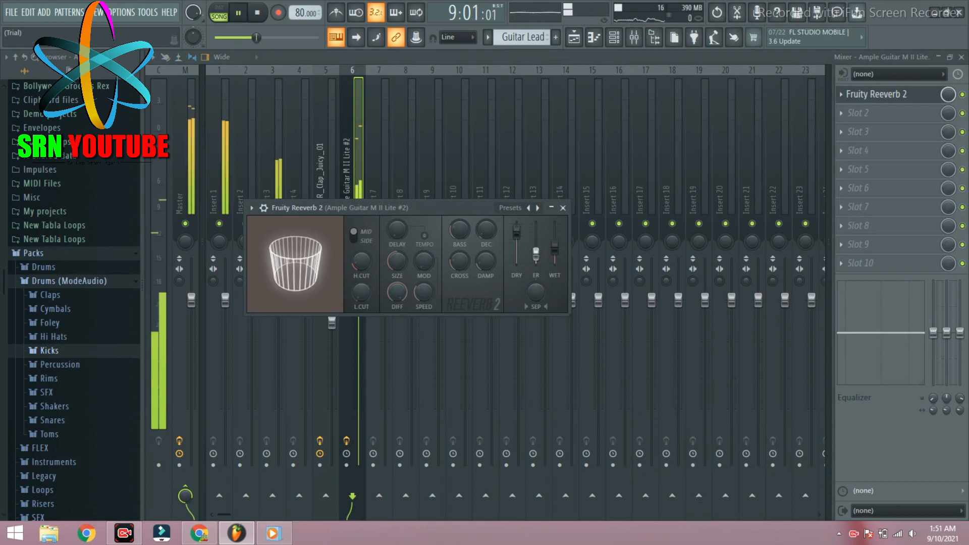
left_click_drag(555, 248, 555, 255)
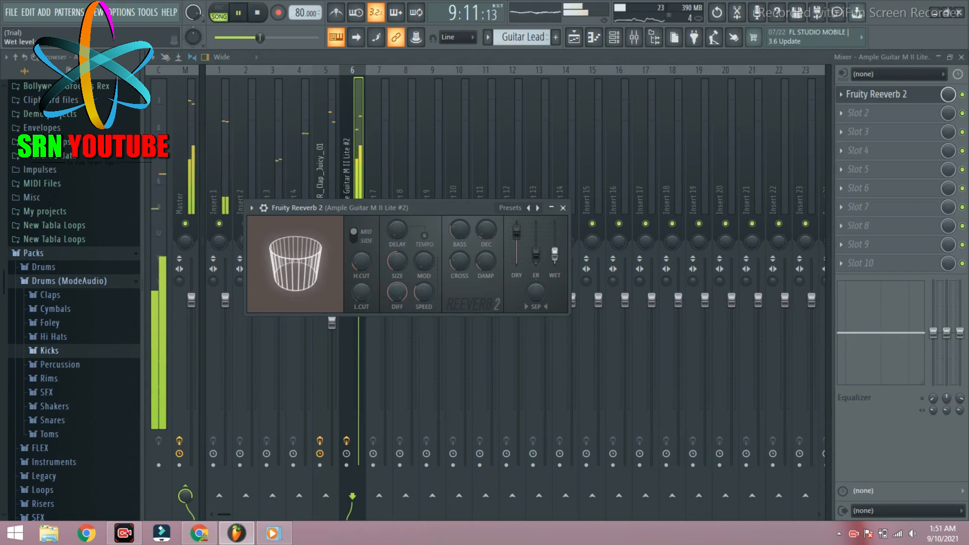
left_click(876, 94)
key("space")
- Load Fruity Delay Bank in slot 2 of the guitar insert and play the song from bar 9 to hear it
left_click(858, 113)
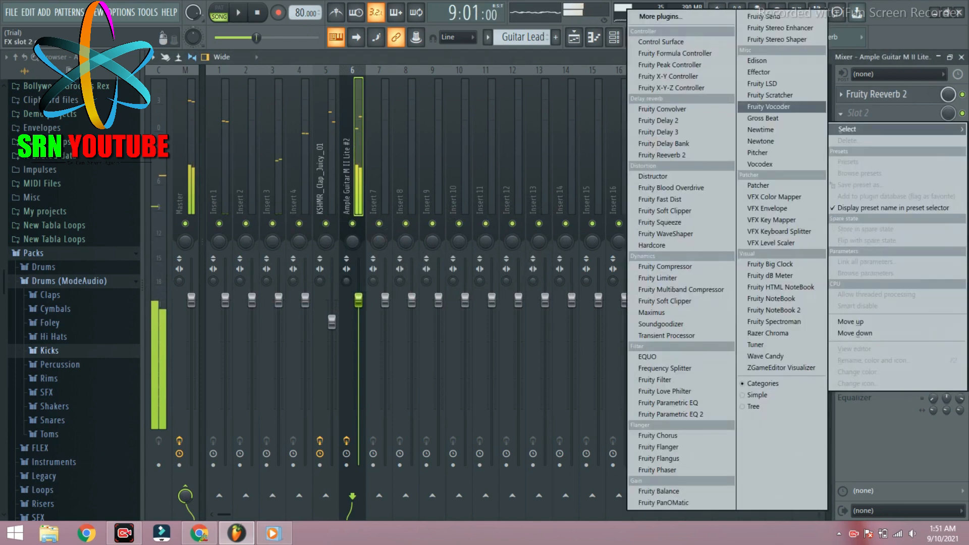
left_click(664, 143)
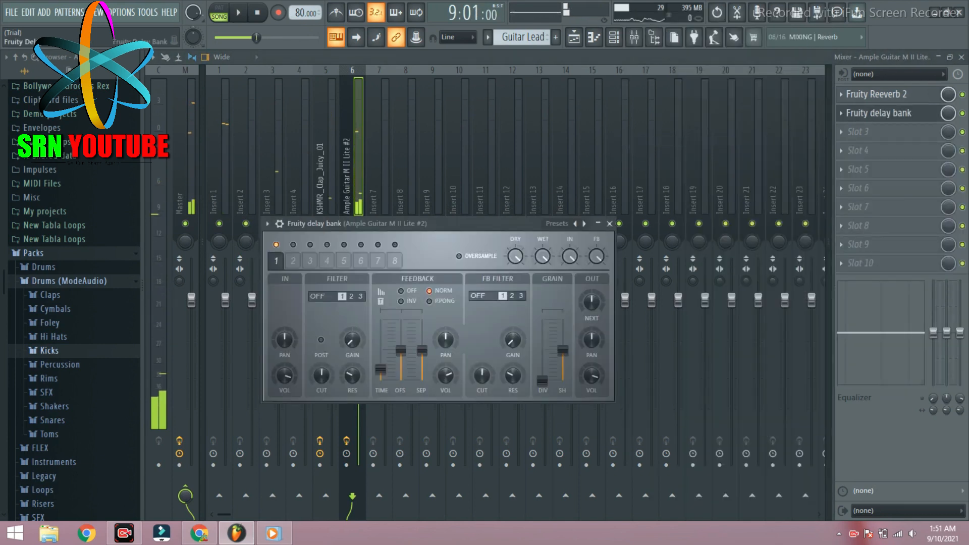
key("space")
key("space")
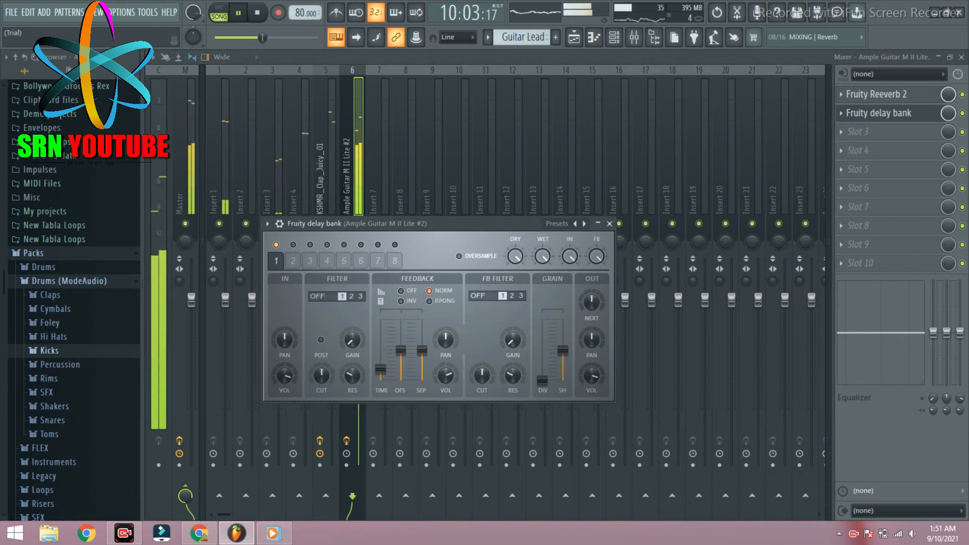
- Audition the Funky tin roof, Techno beat and Big res presets of Fruity Delay Bank on the guitar lead
left_click(558, 223)
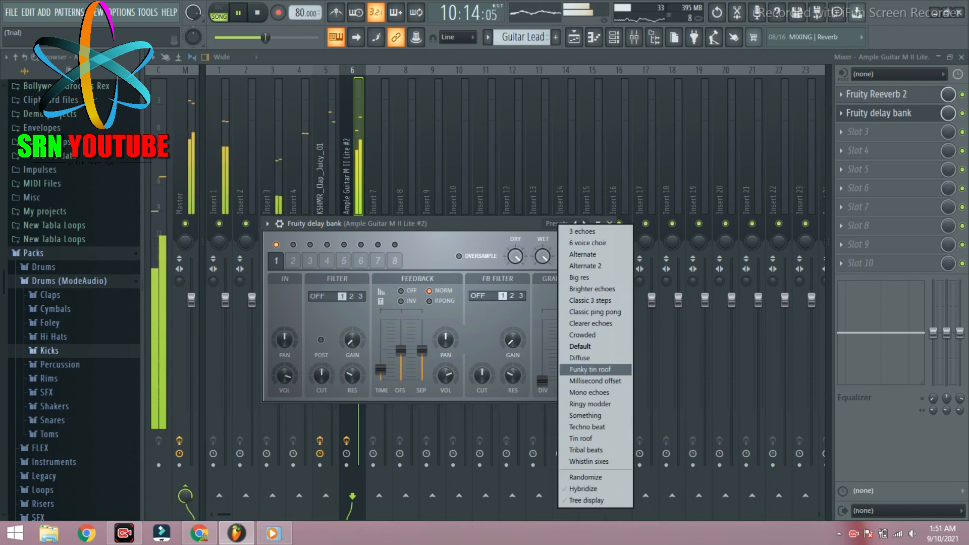
left_click(586, 369)
left_click(554, 224)
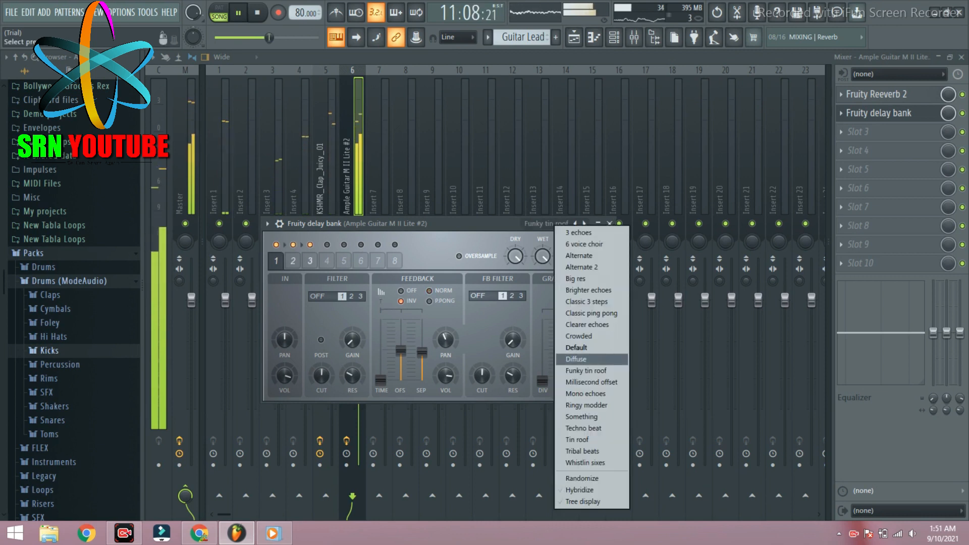
left_click(586, 429)
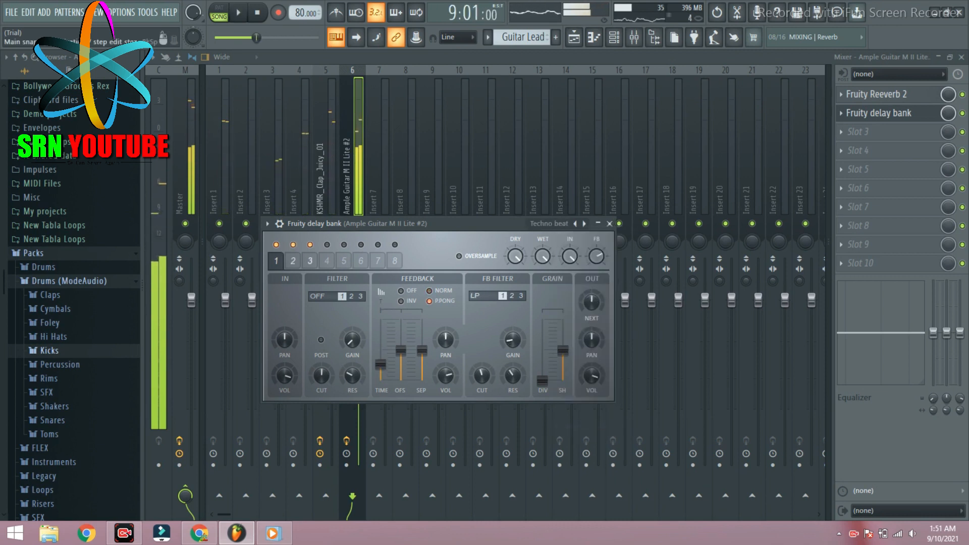
left_click(555, 223)
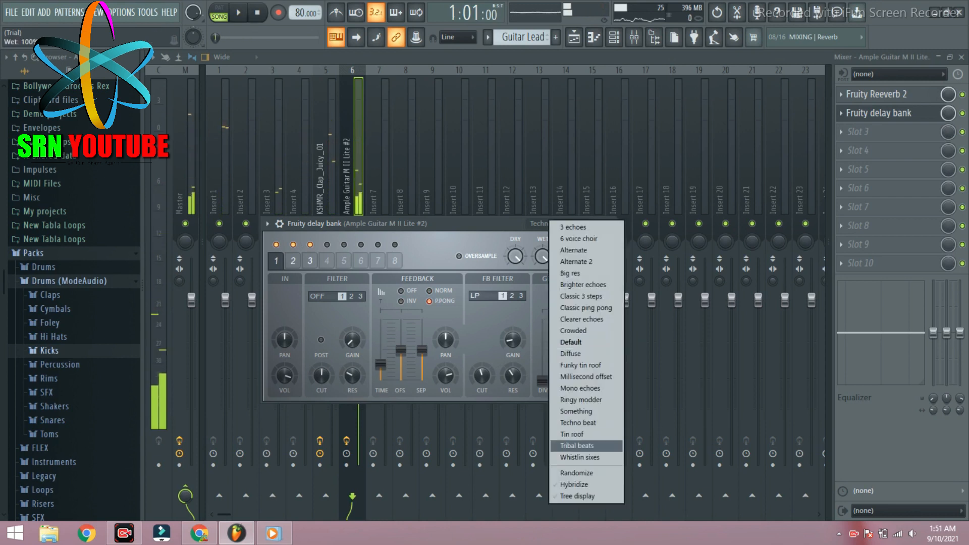
left_click(581, 273)
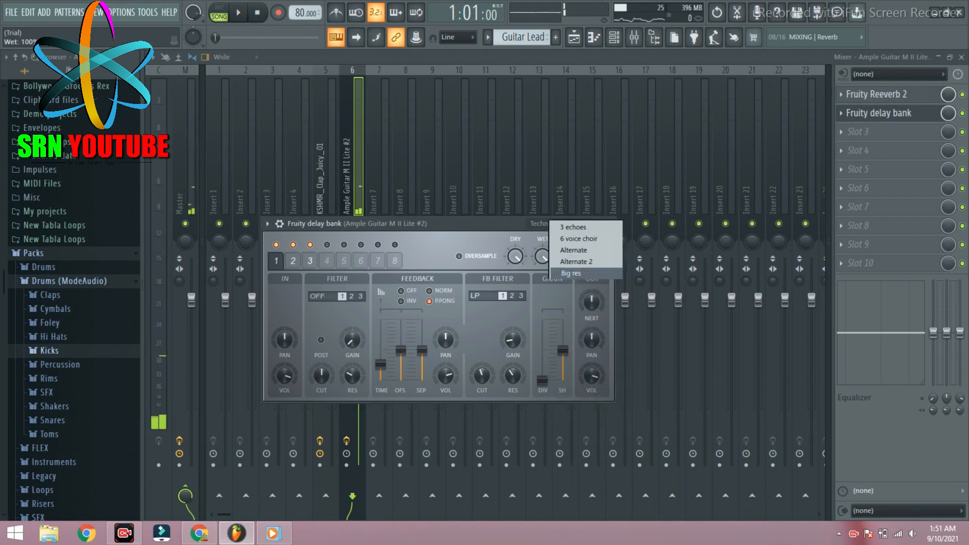
key("space")
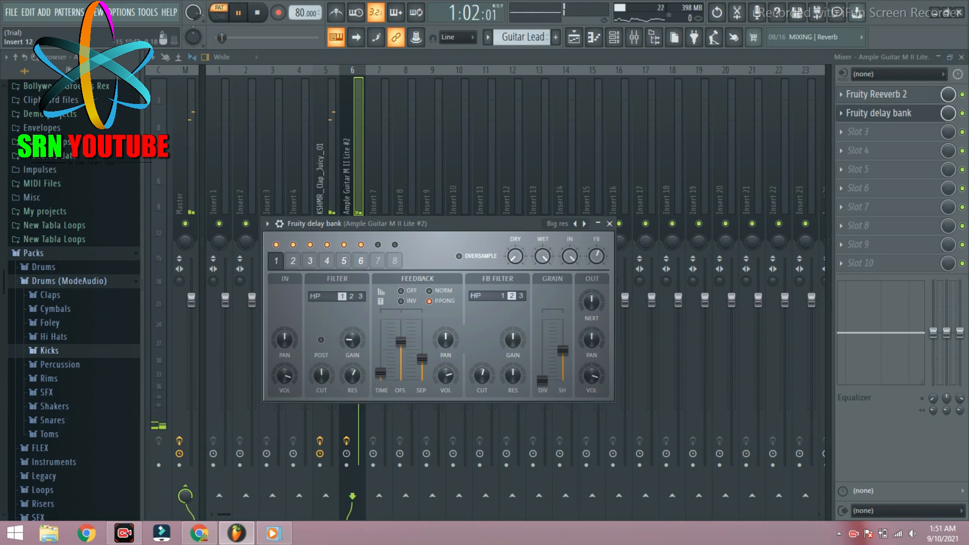
- Audition the Tribal beats, Mono echoes, Clearer echoes, Classic ping pong and Classic 3 steps delay presets on the looping Guitar Lead pattern
left_click(557, 224)
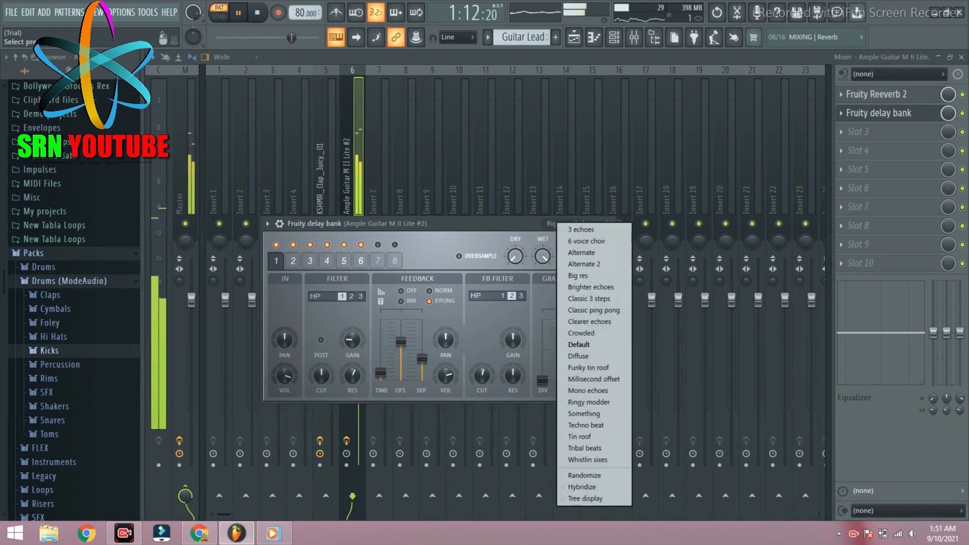
left_click(580, 448)
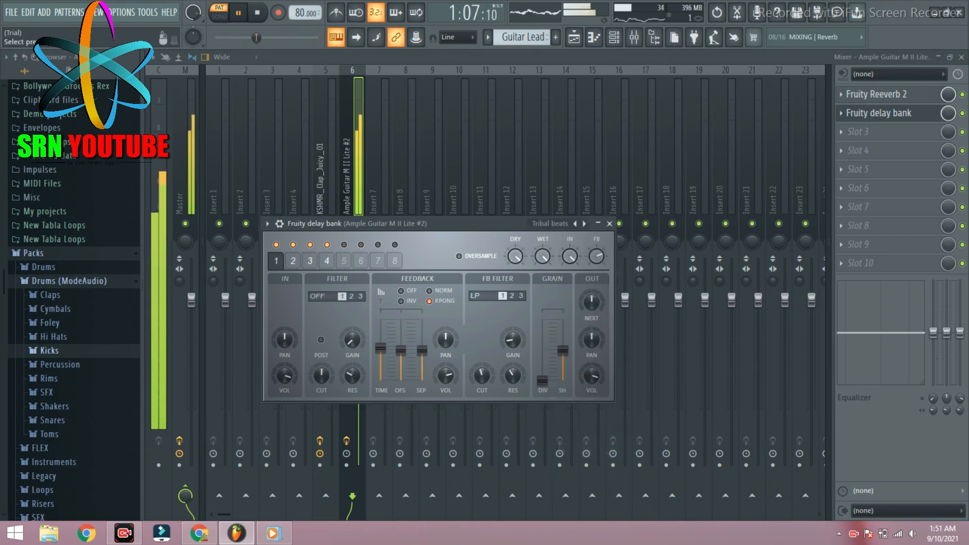
left_click(555, 223)
left_click(579, 394)
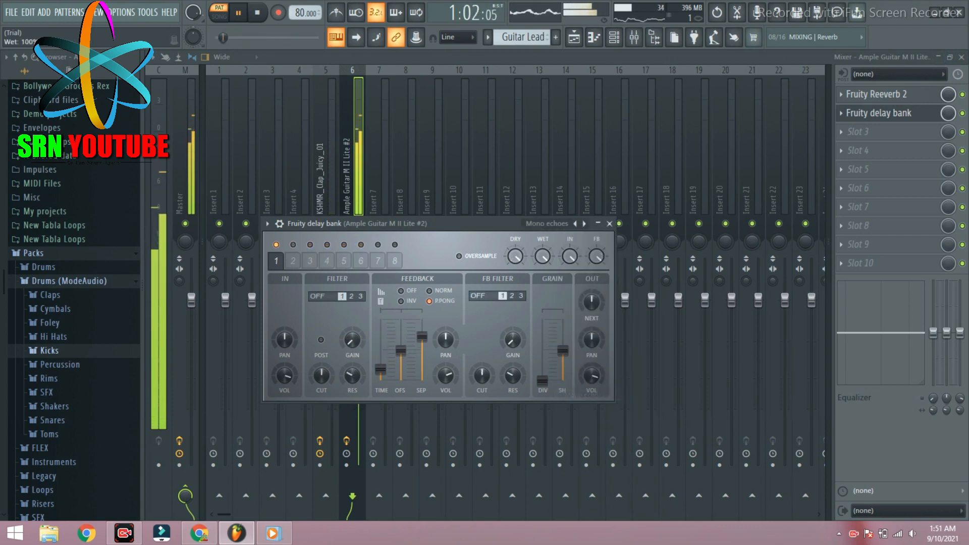
left_click(555, 223)
left_click(581, 325)
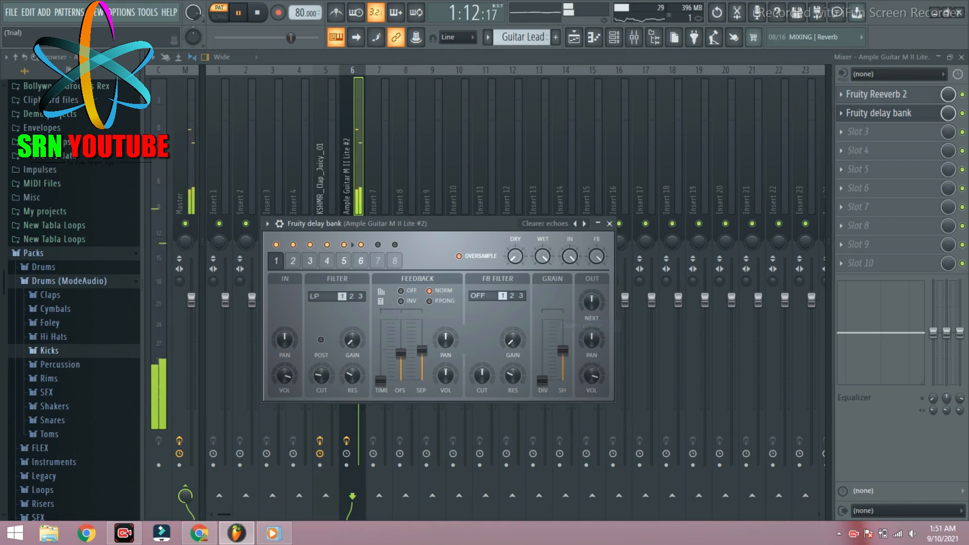
left_click(555, 224)
left_click(583, 306)
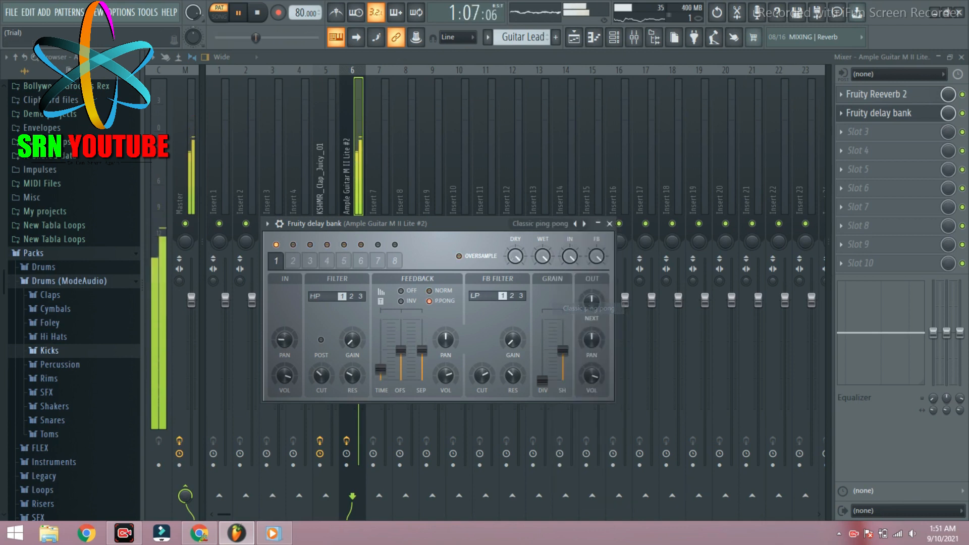
left_click(555, 224)
left_click(586, 298)
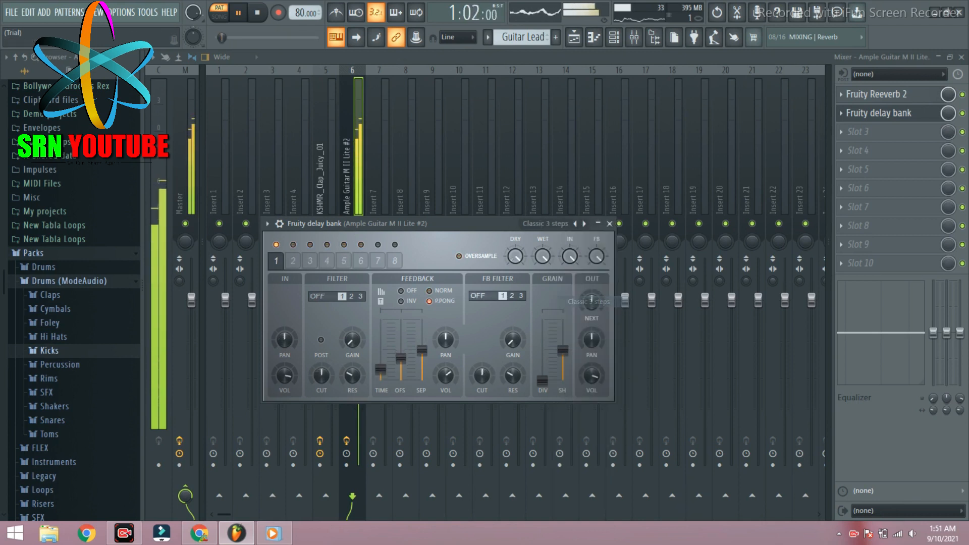
- Apply the Alternate 2 preset to Fruity Delay Bank, stop playback and close the delay and mixer windows
left_click(555, 224)
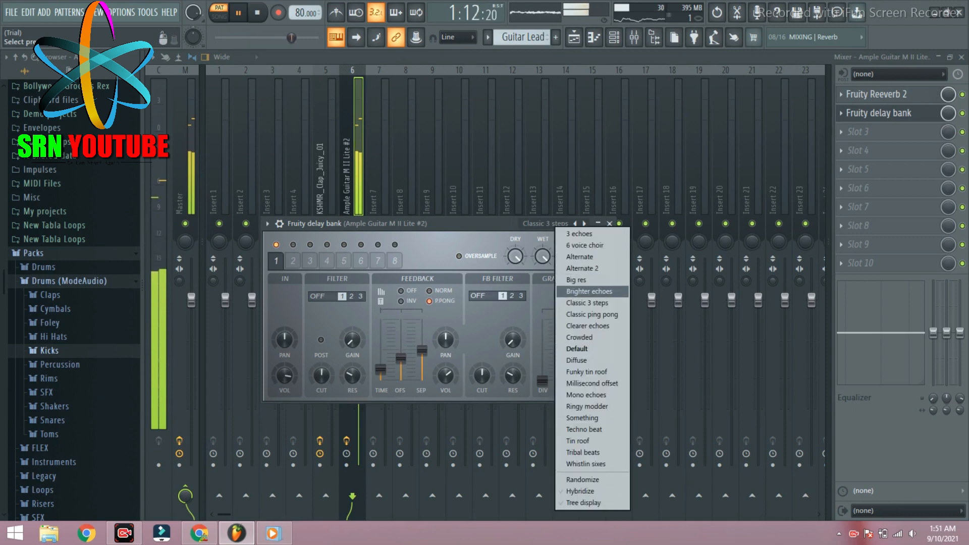
left_click(581, 268)
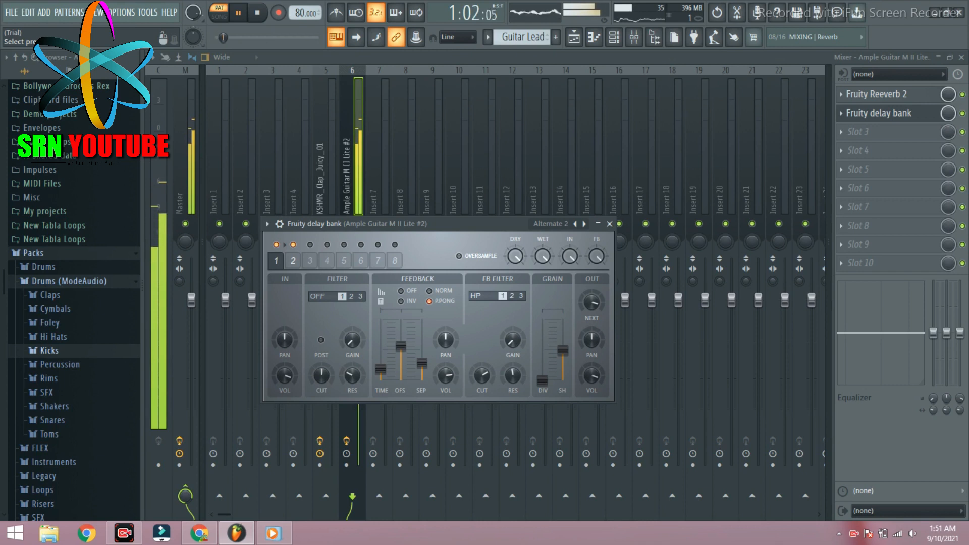
key("space")
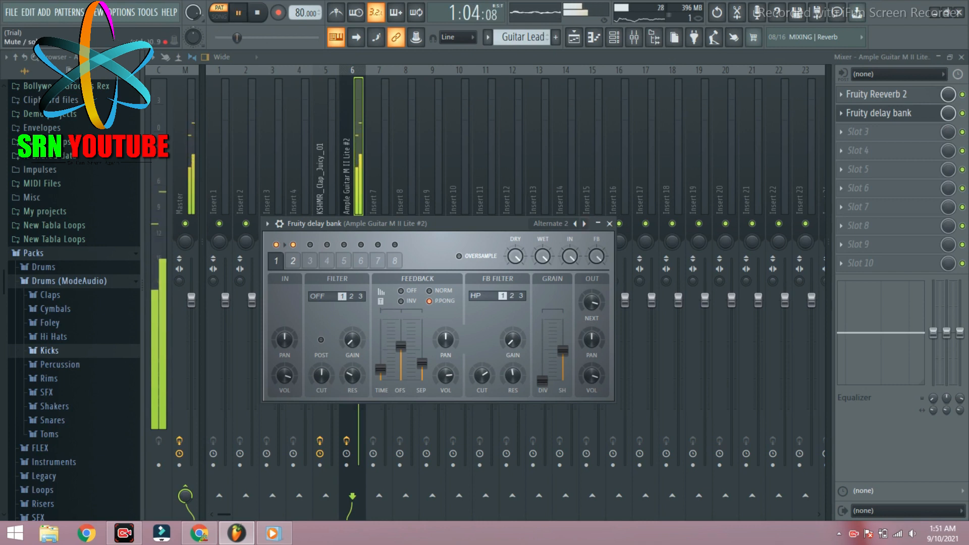
left_click(962, 57)
left_click(961, 57)
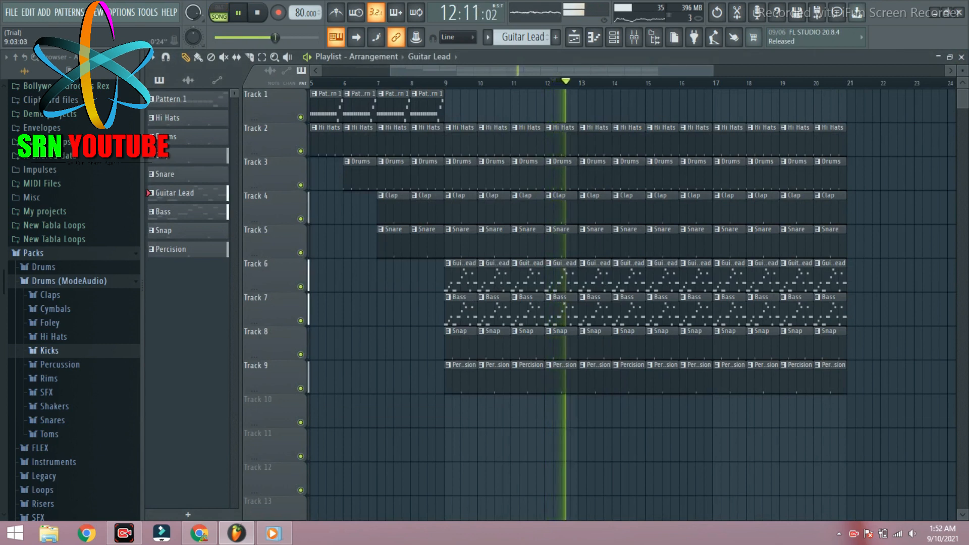
- Listen to the arrangement from bar 9 in song mode, stop playback and show the mixer
left_click(449, 82)
left_click(257, 12)
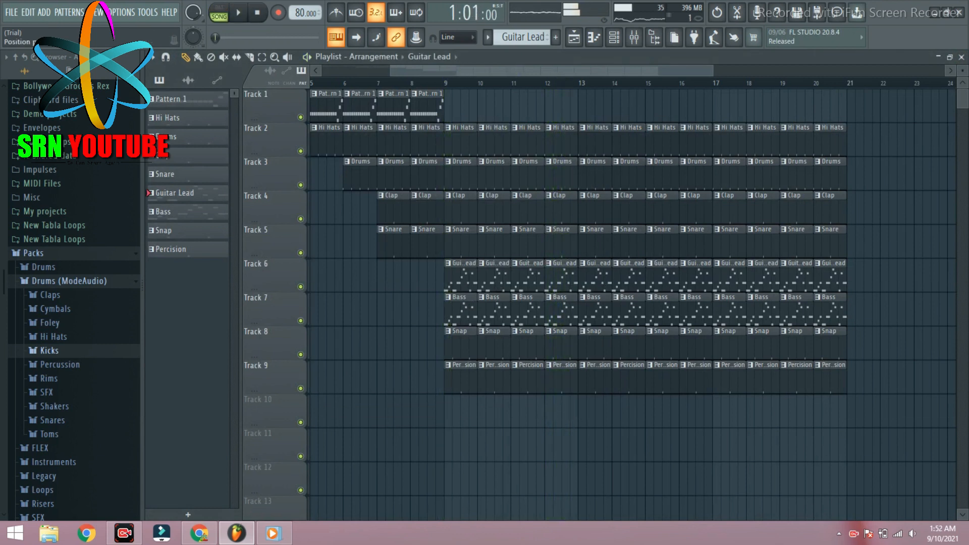
key("space")
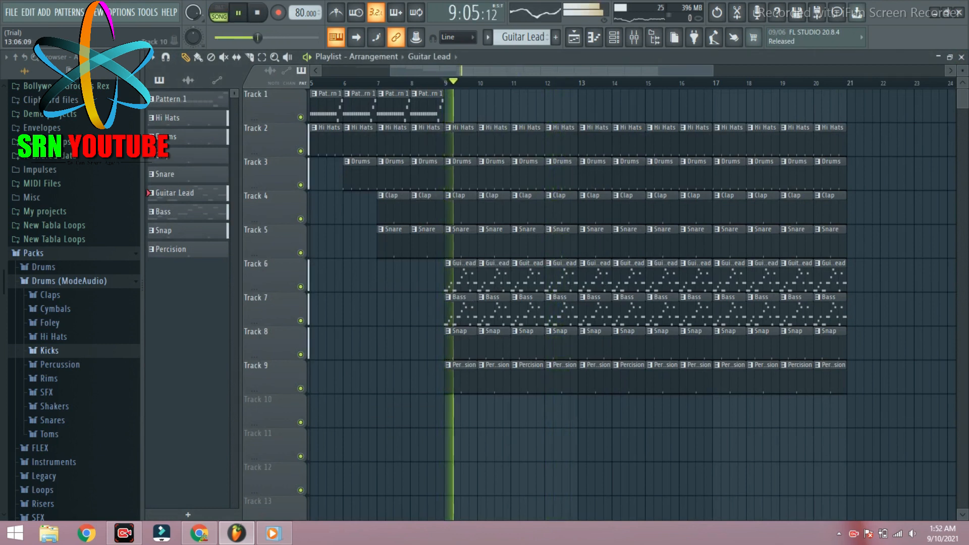
scroll(501, 411, "down", 3)
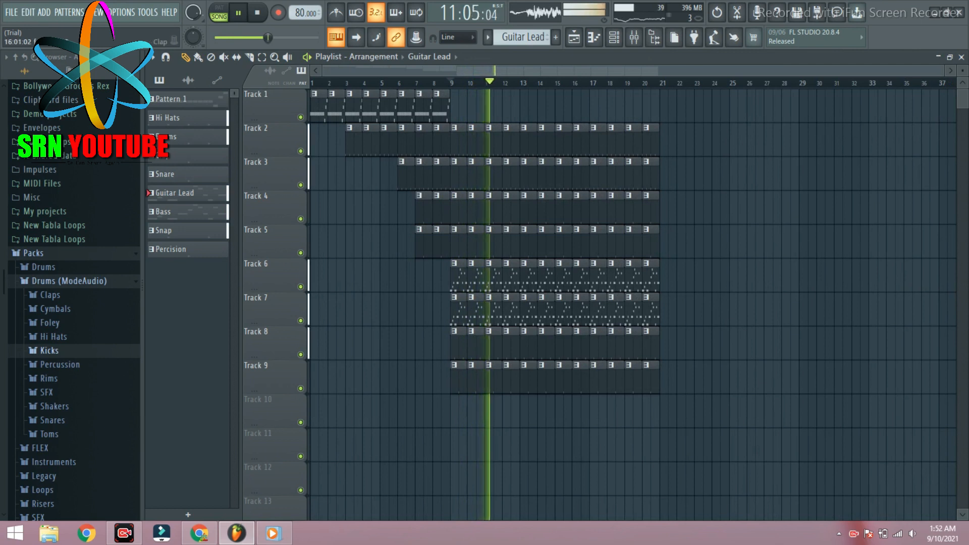
key("space")
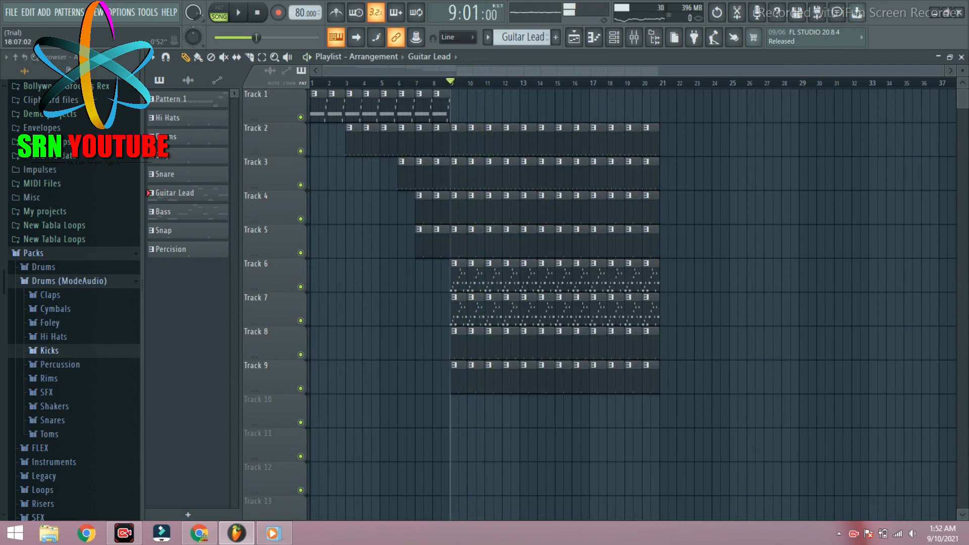
left_click(634, 37)
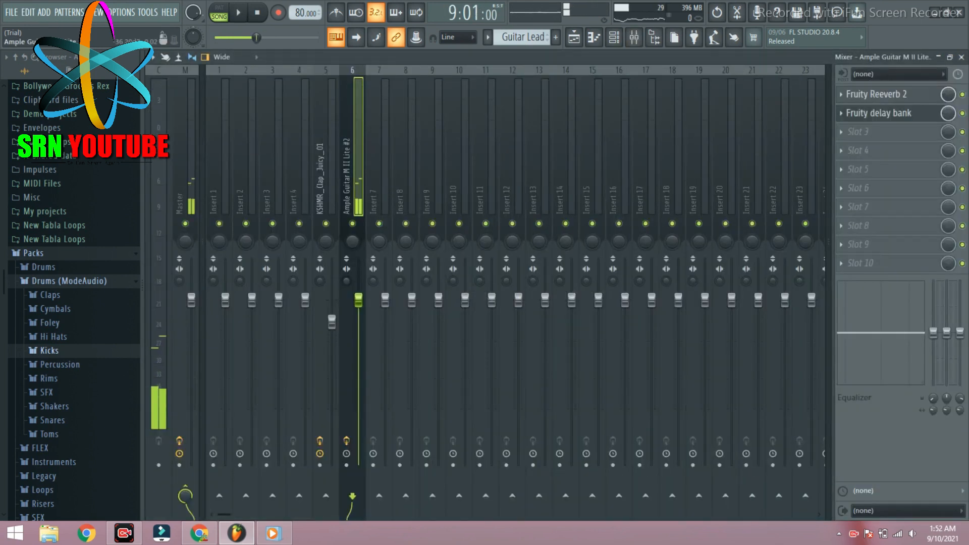
- Open Fruity delay bank on the guitar lead and audition the pattern with delay units 1 and 2 switched on and off
left_click(880, 114)
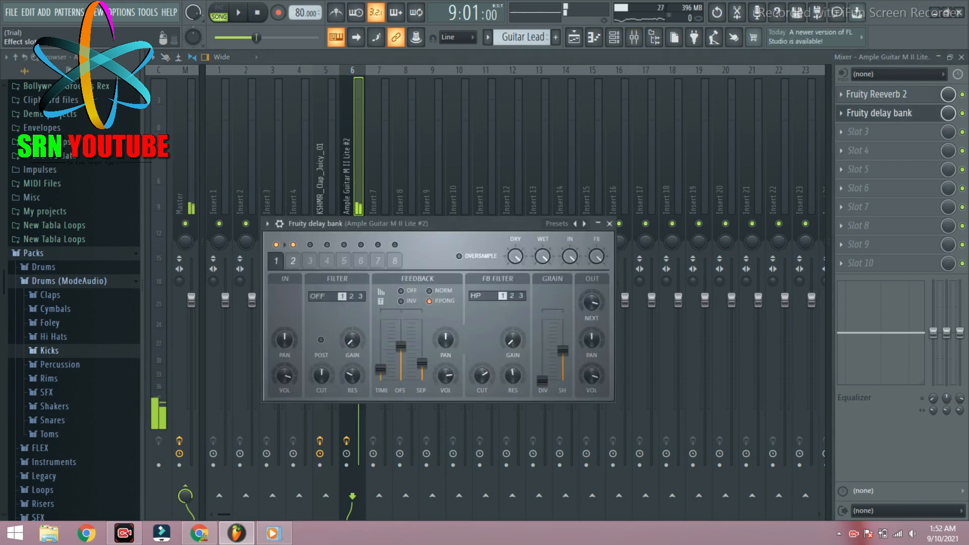
left_click_drag(474, 223, 571, 173)
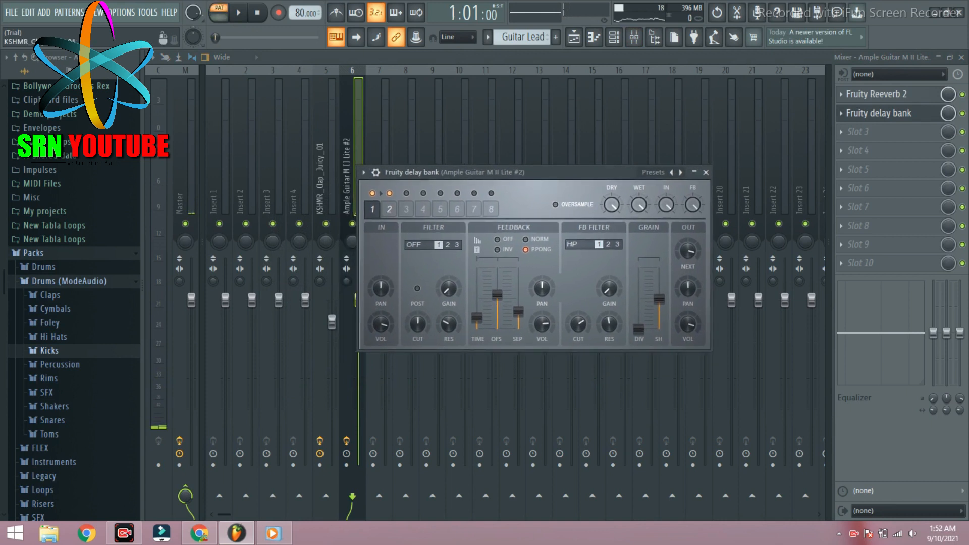
key("space")
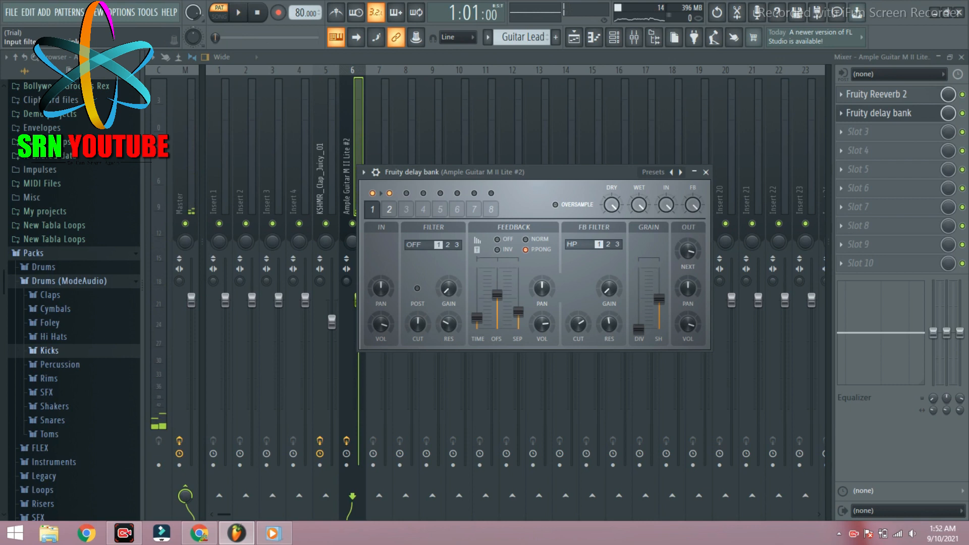
key("space")
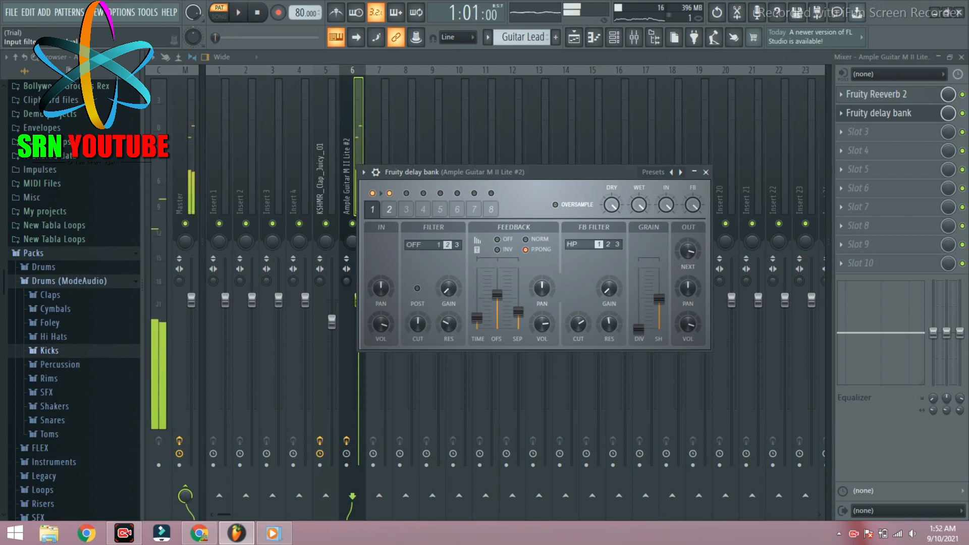
key("space")
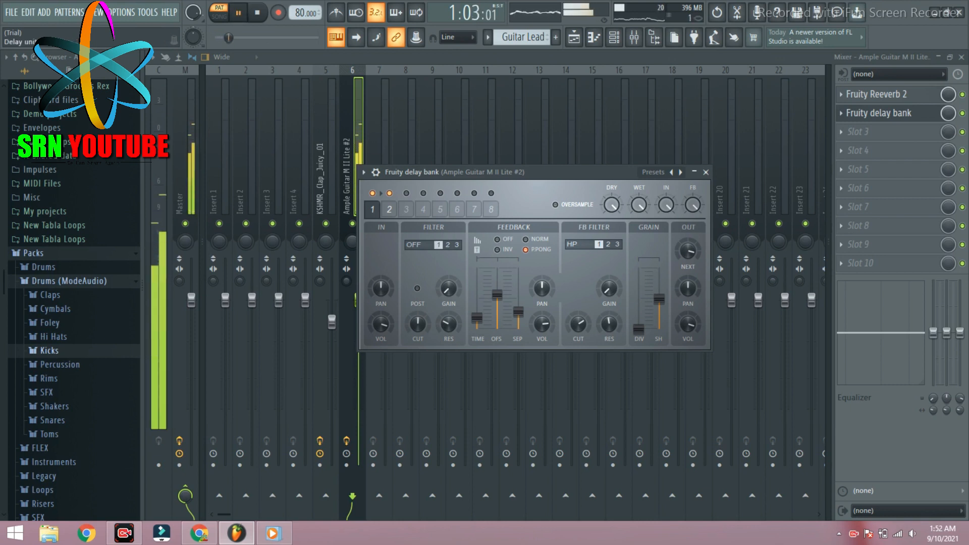
key("space")
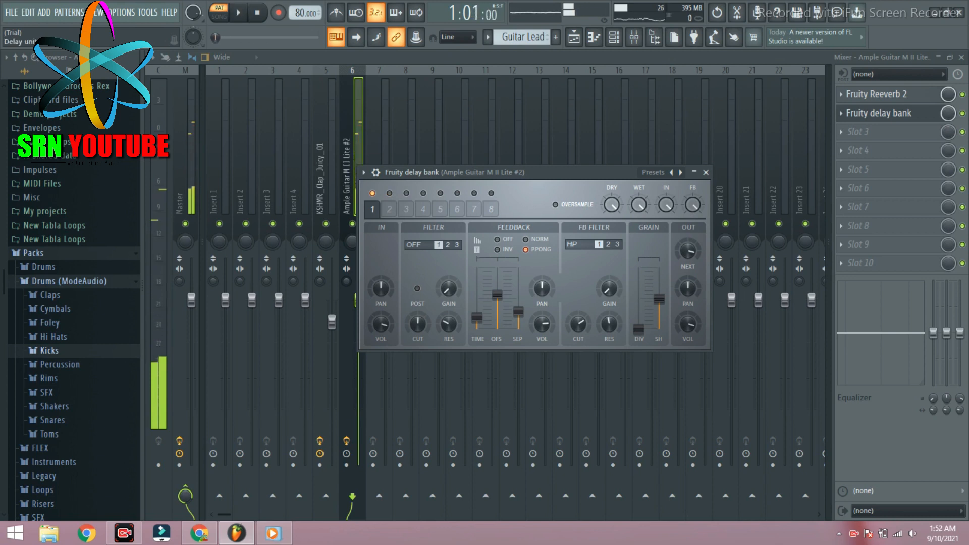
key("space")
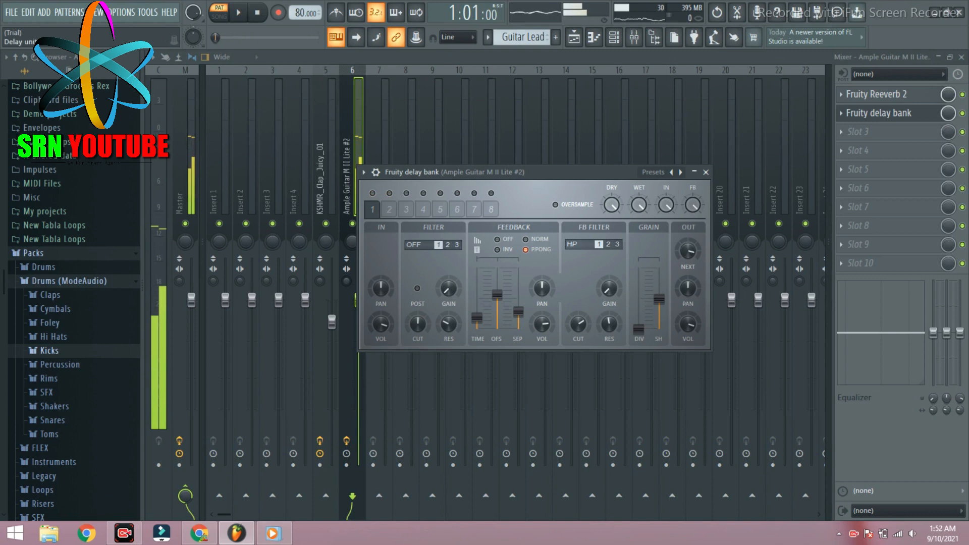
key("space")
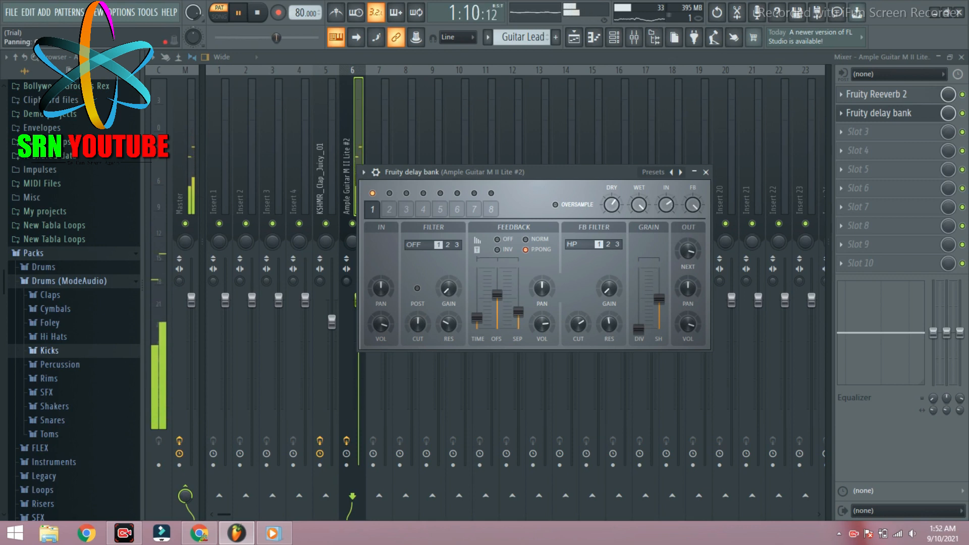
left_click(706, 172)
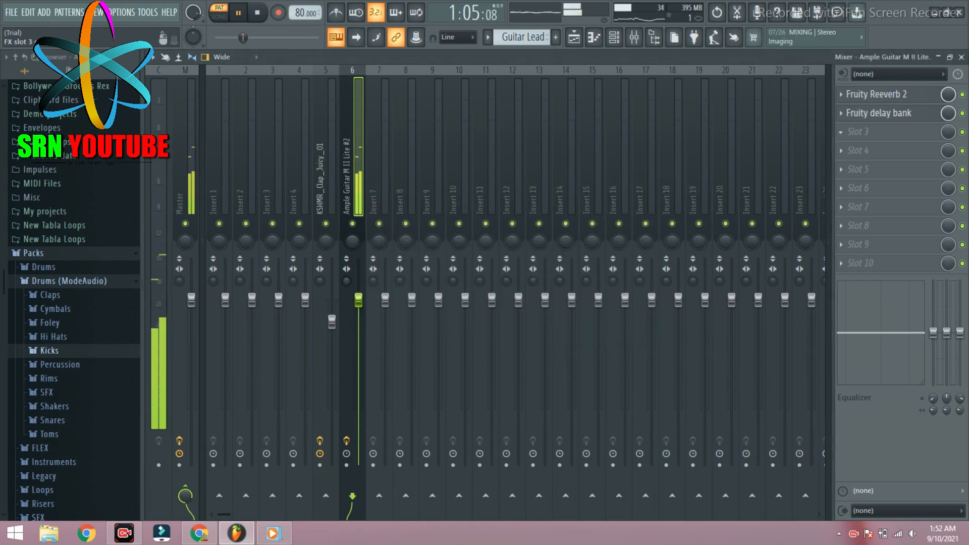
- Delete Fruity delay bank from slot 2 of the guitar's mixer insert and load EQUO there instead
left_click(841, 114)
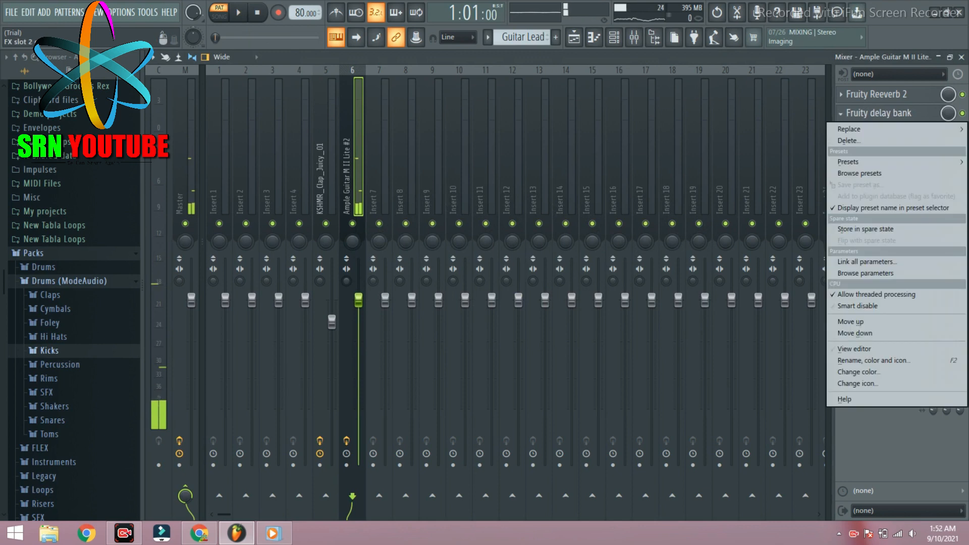
left_click(852, 141)
key("Return")
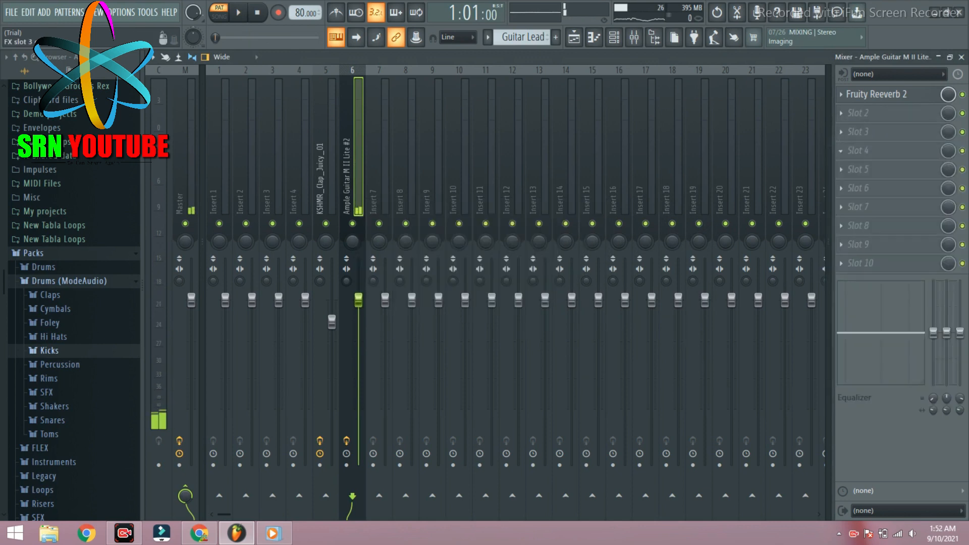
left_click(859, 113)
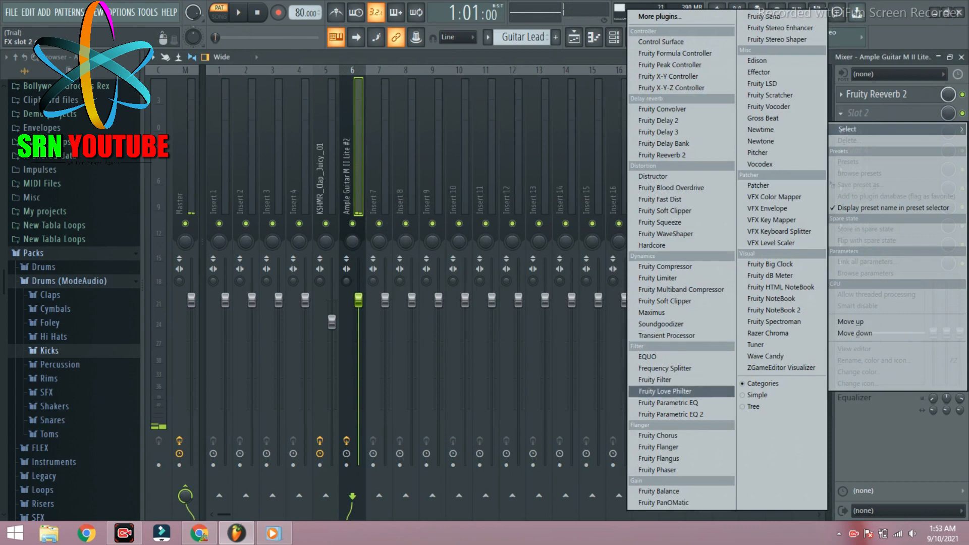
left_click(649, 357)
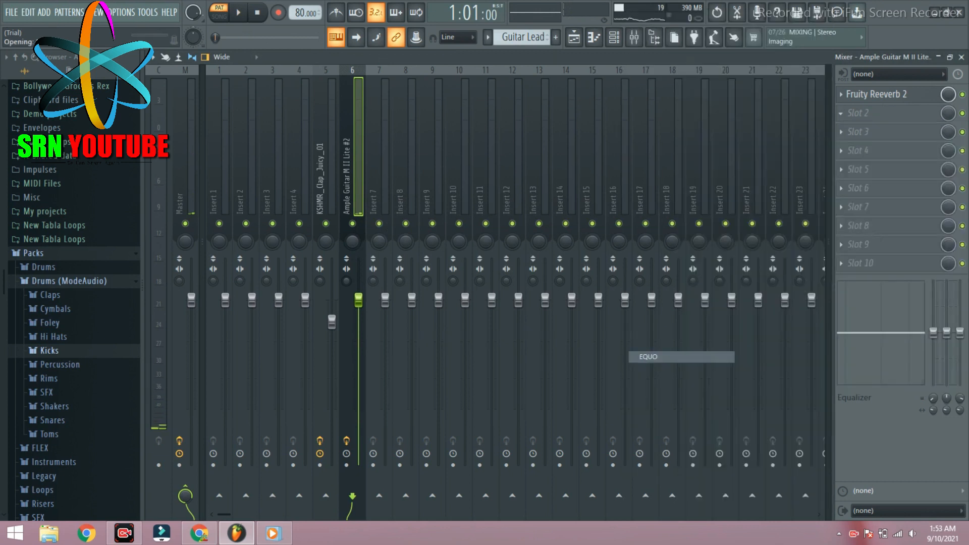
- Play the Guitar Lead pattern, set EQUO to the Resonant lowpass preset and close its window
key("space")
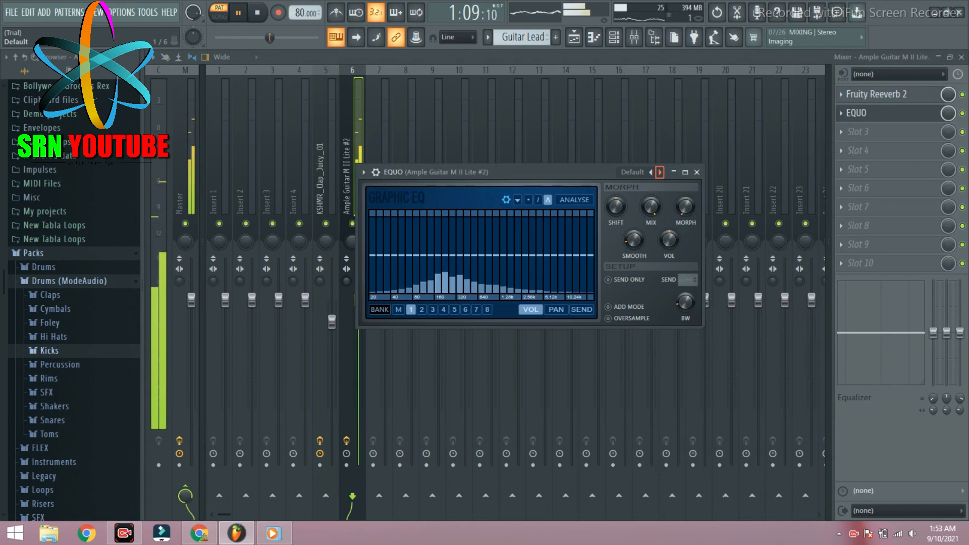
left_click(660, 172)
left_click(660, 172)
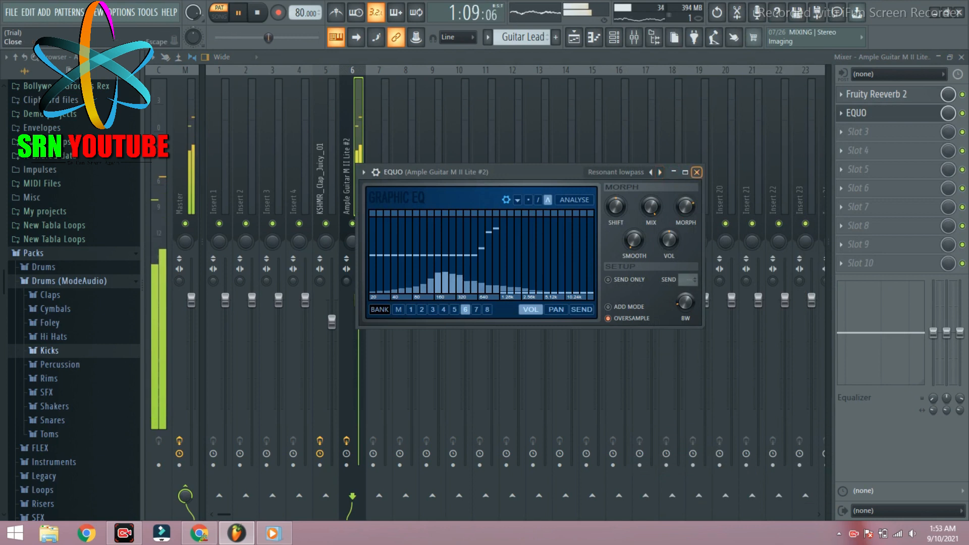
left_click(697, 172)
- Load Fruity Delay 3 into slot 3 of the guitar insert and play the lead with its Mono preset
left_click(841, 132)
mouse_move(848, 148)
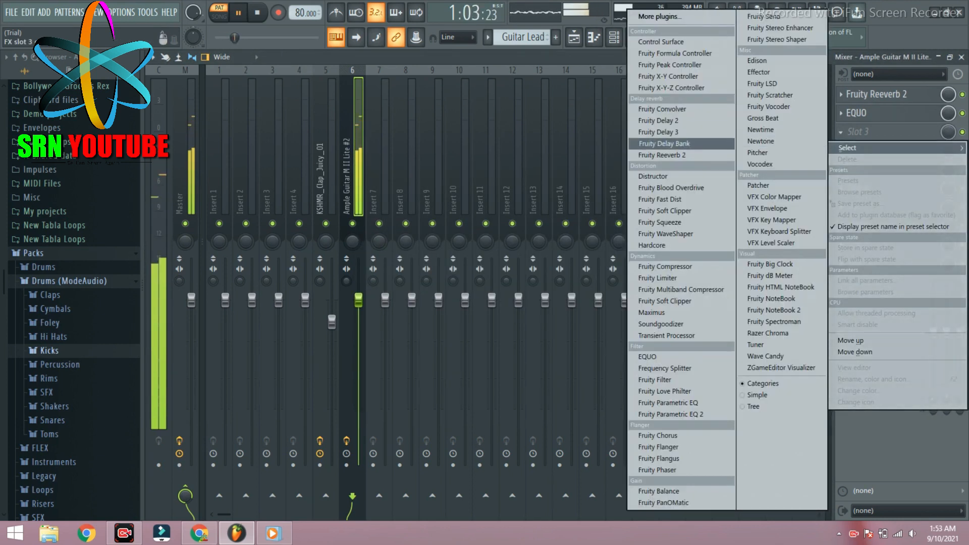
left_click(661, 132)
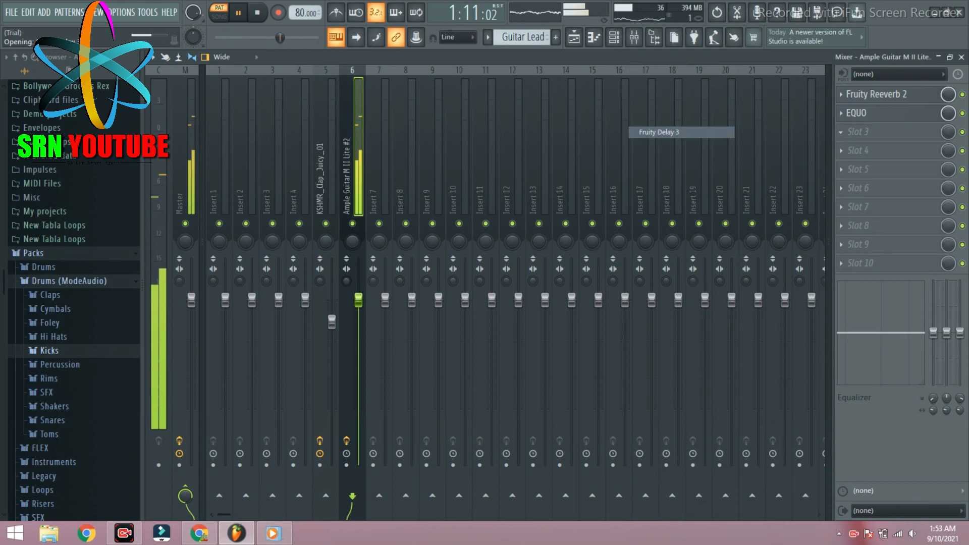
left_click_drag(414, 114, 535, 172)
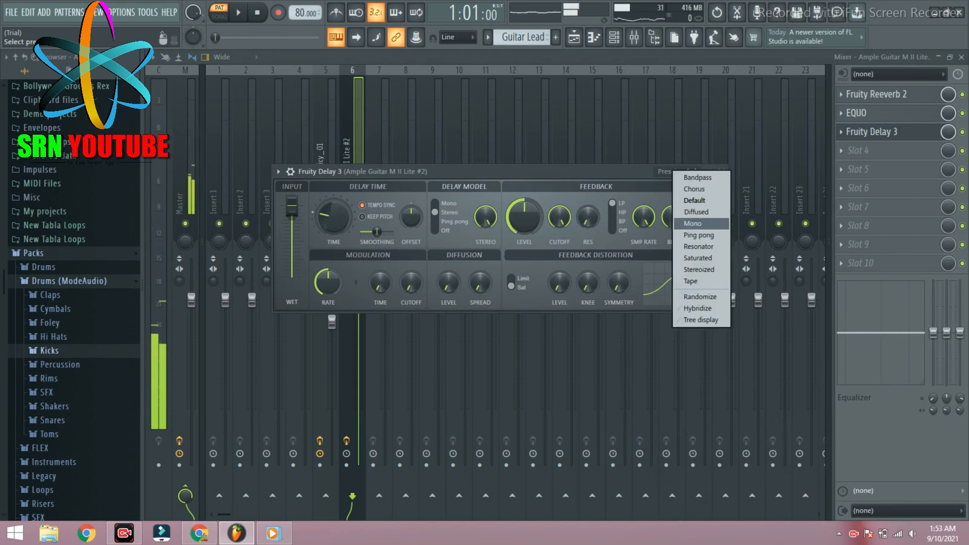
left_click(692, 224)
key("space")
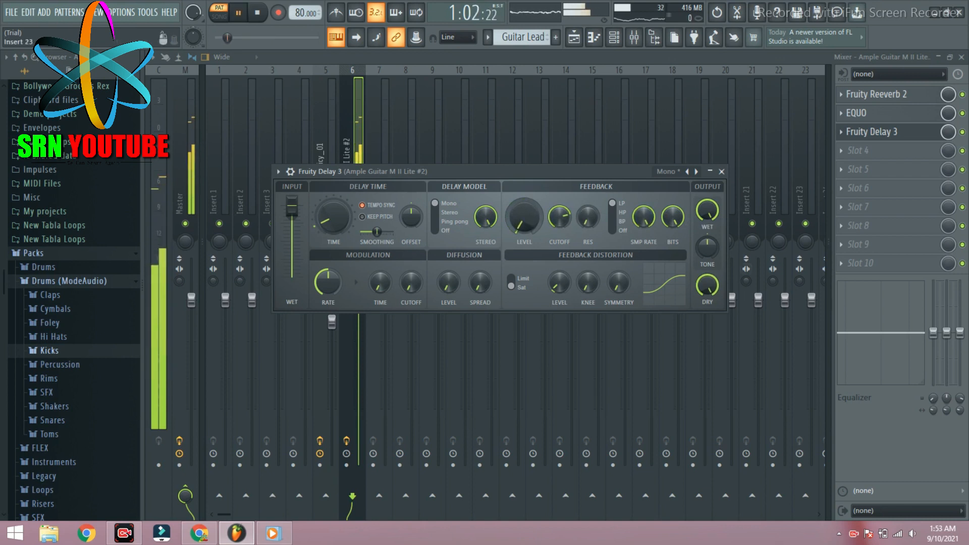
- Audition the following Fruity Delay 3 presets, including Ping pong and Stereoized, on the guitar lead and close the plugin
left_click(696, 171)
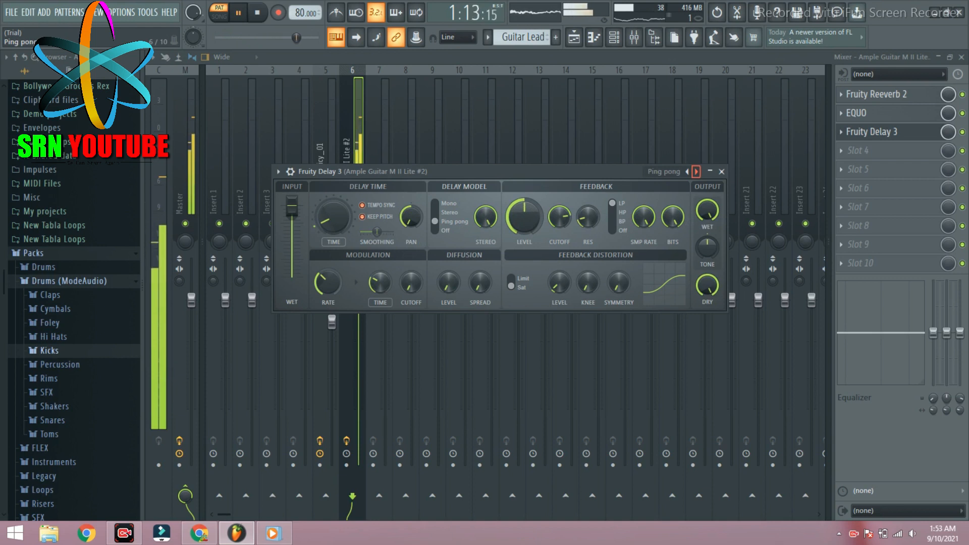
left_click(696, 171)
left_click(696, 172)
left_click(696, 172)
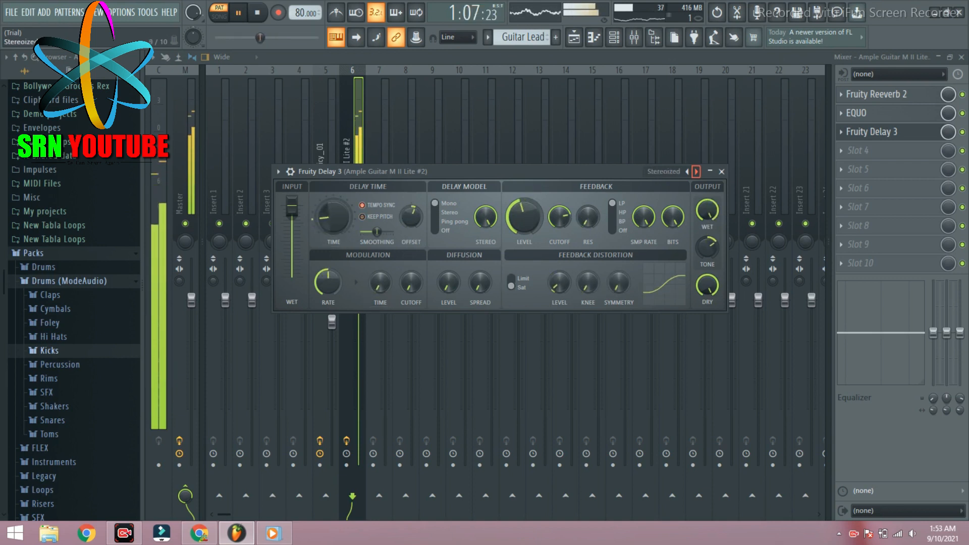
left_click(722, 172)
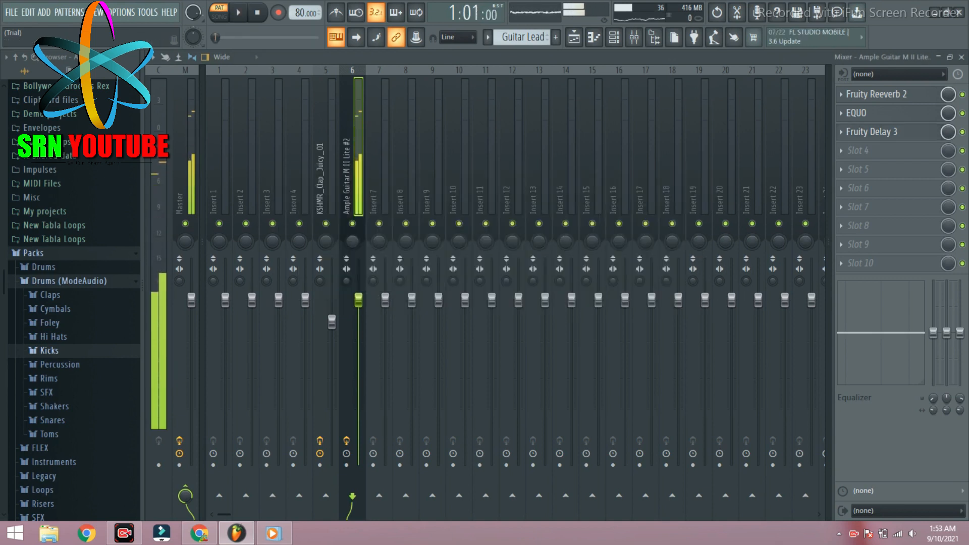
- Replace Fruity Delay 3 in slot 3 with Fruity Delay 2 and move its window clear of the guitar insert
left_click(841, 132)
mouse_move(850, 148)
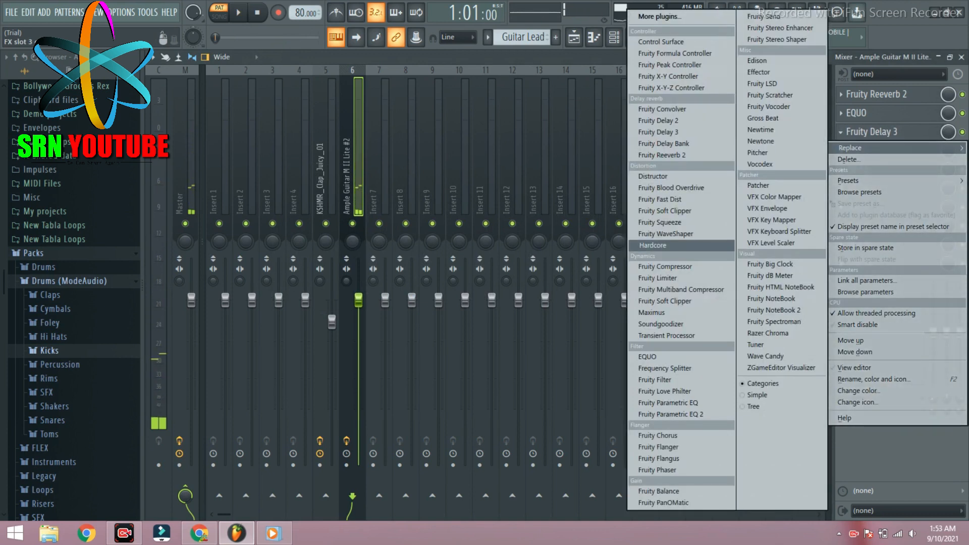
left_click(656, 121)
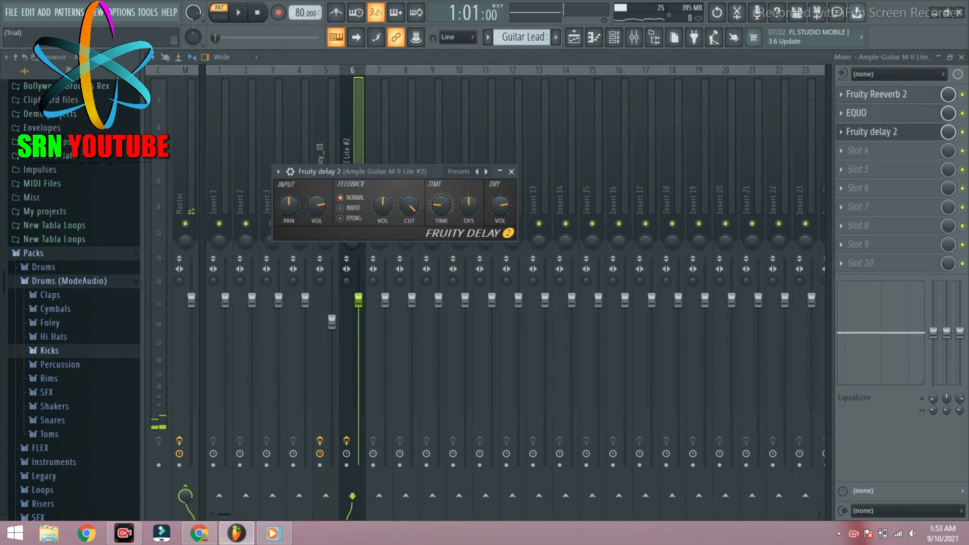
left_click_drag(404, 172, 635, 225)
- Audition Fruity Delay 2 on the looping Guitar Lead pattern with its initial settings and a stereo effect preset, and stop playback
key("space")
key("space")
key("space")
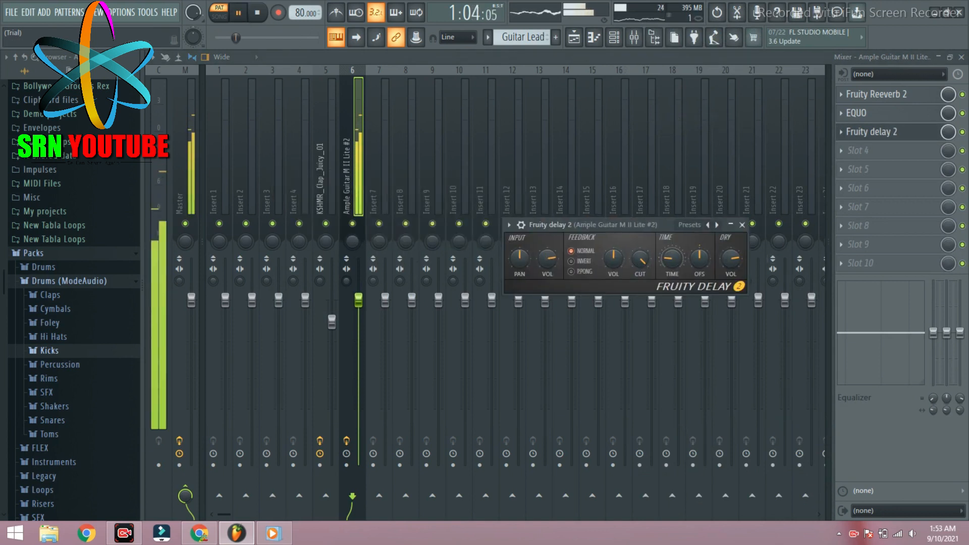
left_click(708, 225)
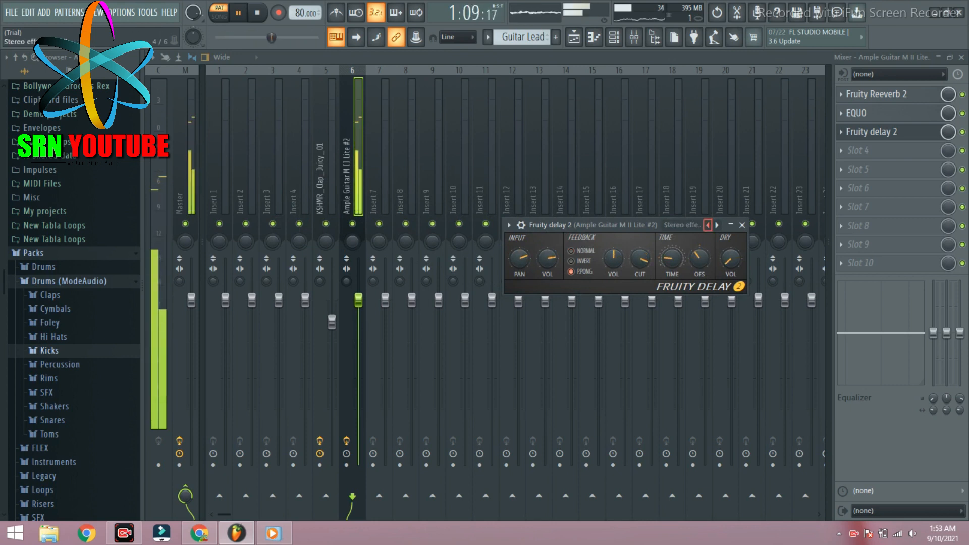
key("space")
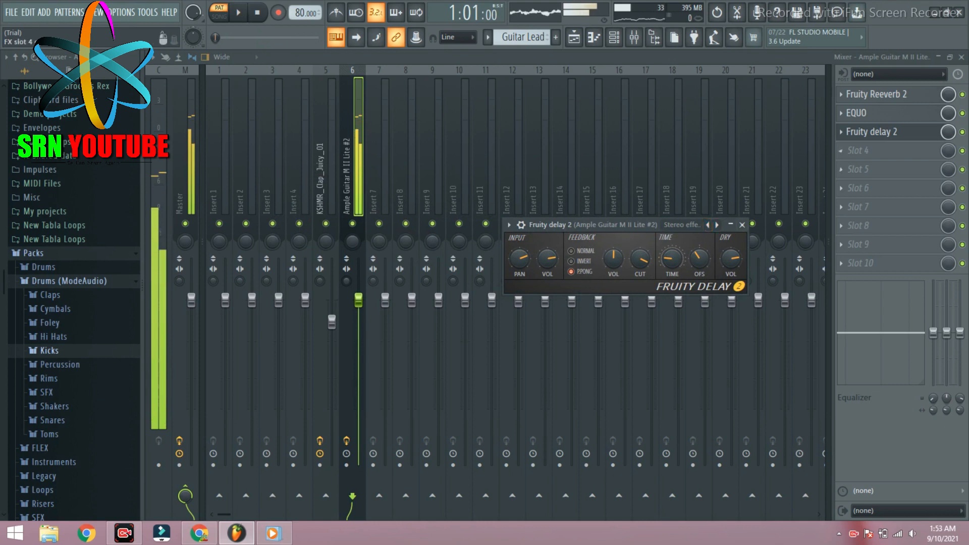
- Delete Fruity Delay 2 from slot 3 of the guitar insert
left_click(841, 132)
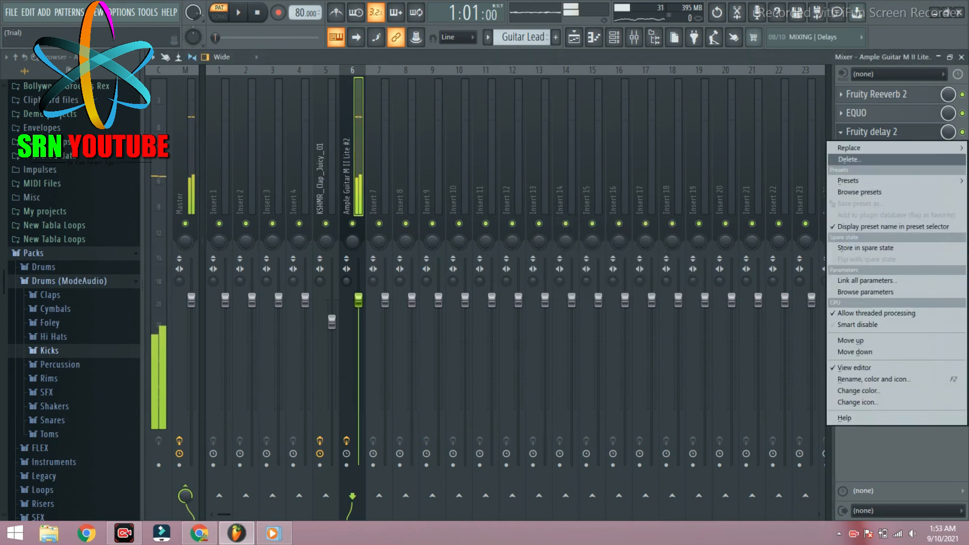
left_click(848, 159)
left_click(586, 303)
- Listen to the guitar lead and to the playlist arrangement from bar 9 in song mode, and stop playback
key("space")
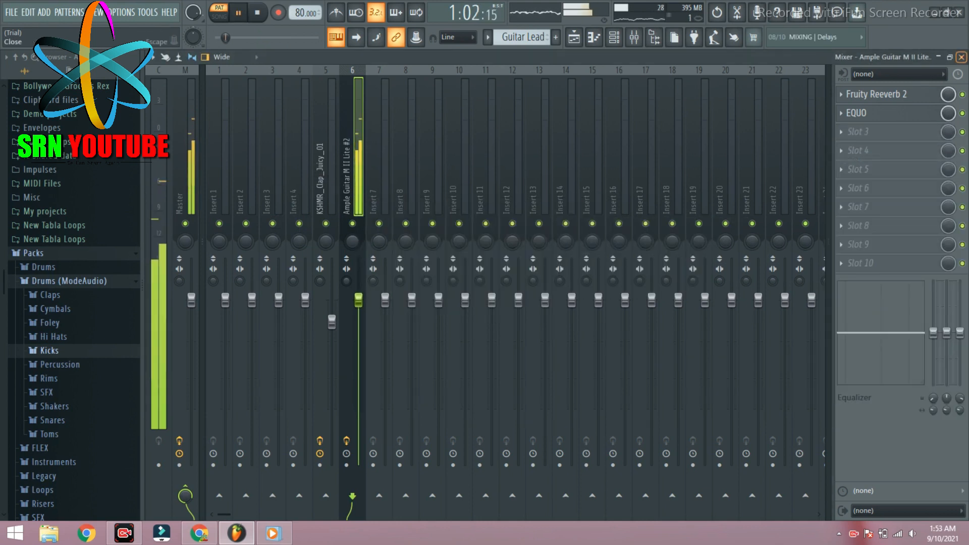
key("F5")
left_click(451, 83)
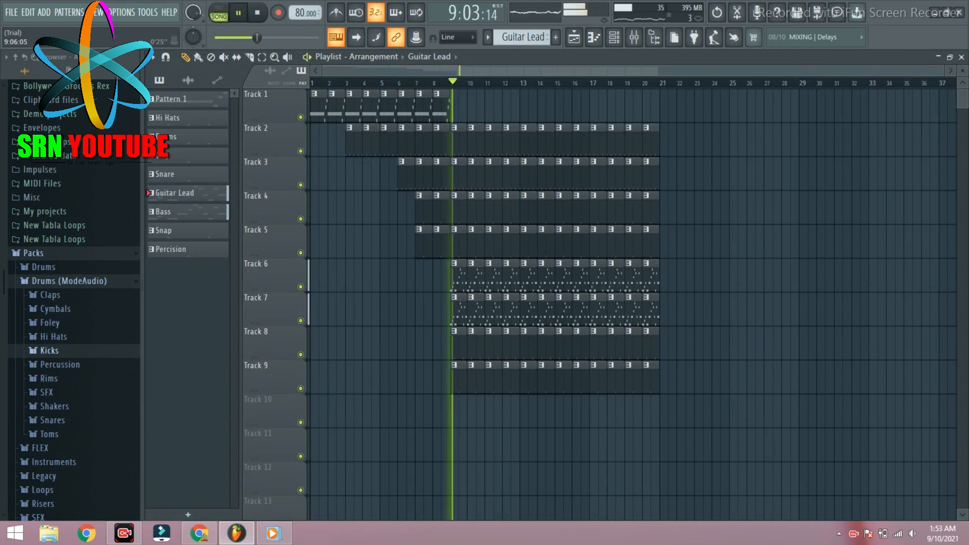
scroll(441, 344, "up", 4)
scroll(444, 344, "up", 3)
key("space")
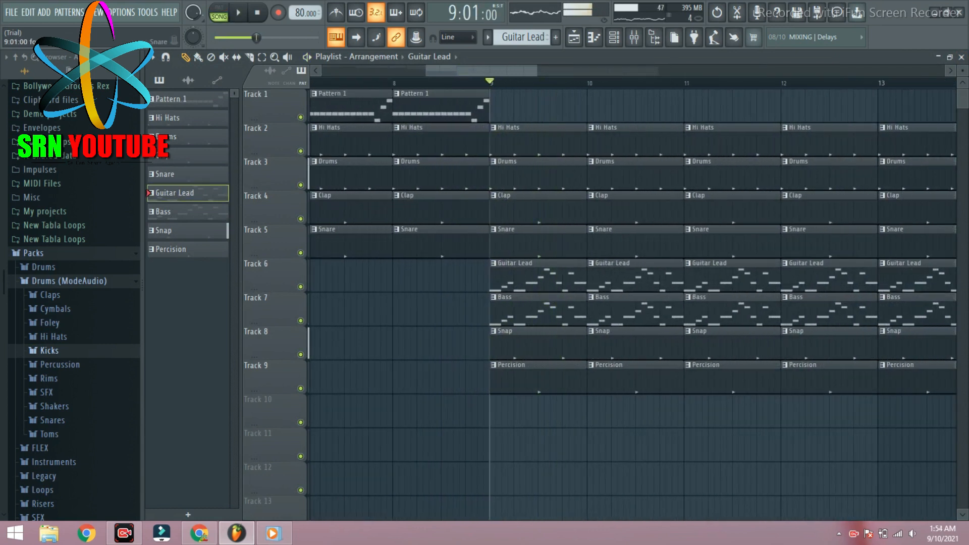
- Show the channel rack and create a new empty pattern named Pluck
key("F6")
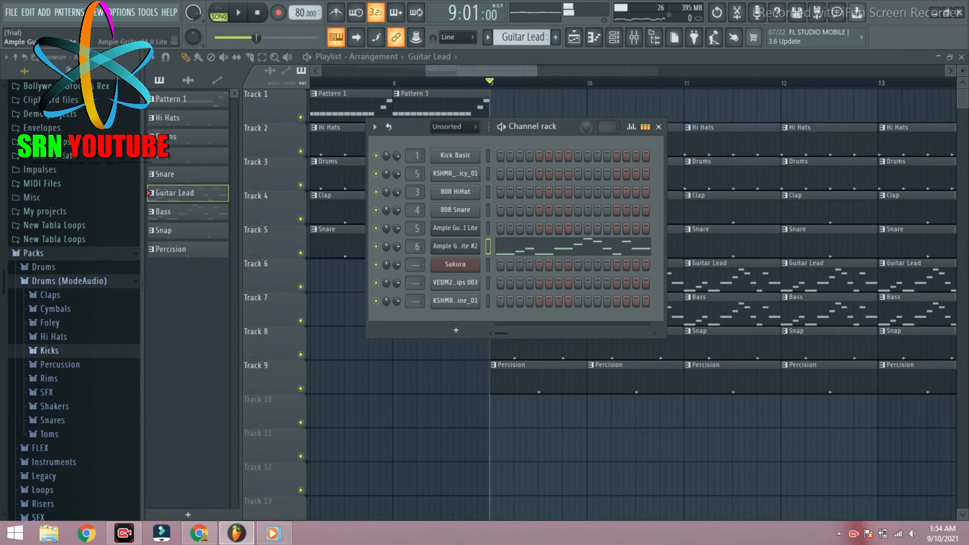
right_click(456, 247)
left_click(615, 258)
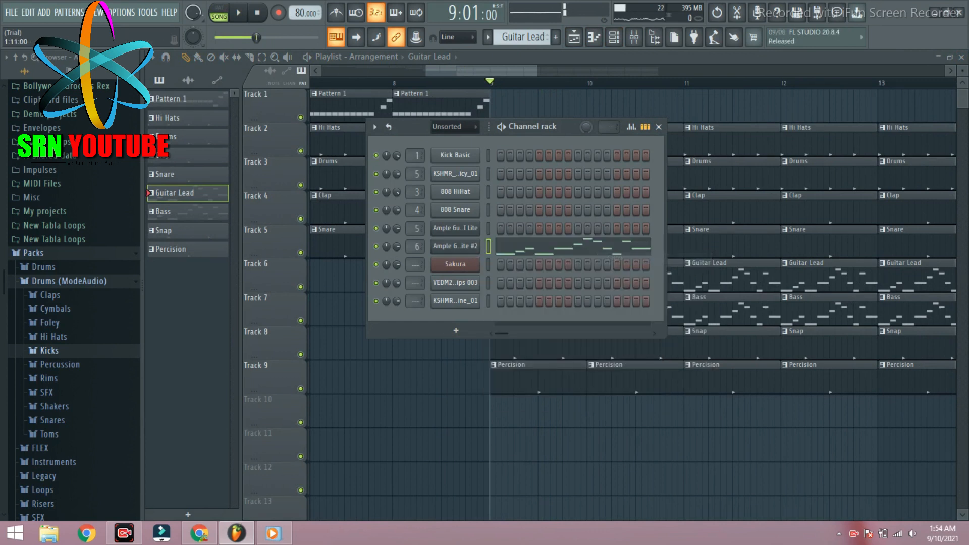
key("F4")
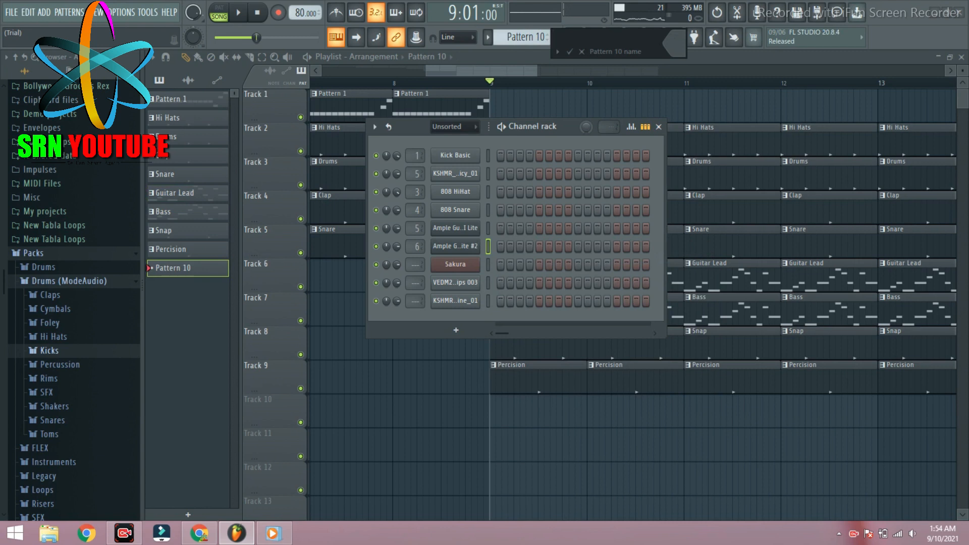
type("Pluck")
key("Return")
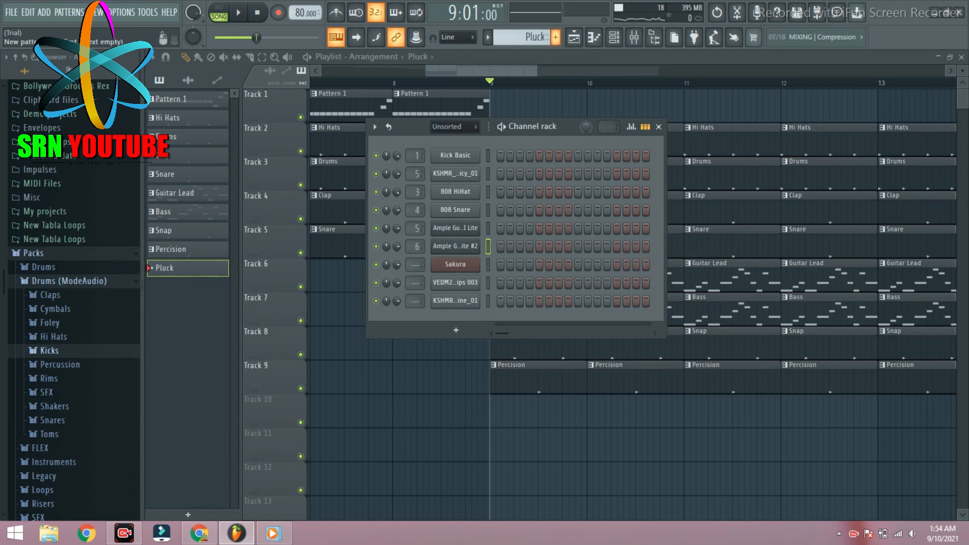
- Place the Pluck pattern at bar 9 on Track 10 and add a Harmor channel to the channel rack
key("F6")
left_click(494, 412)
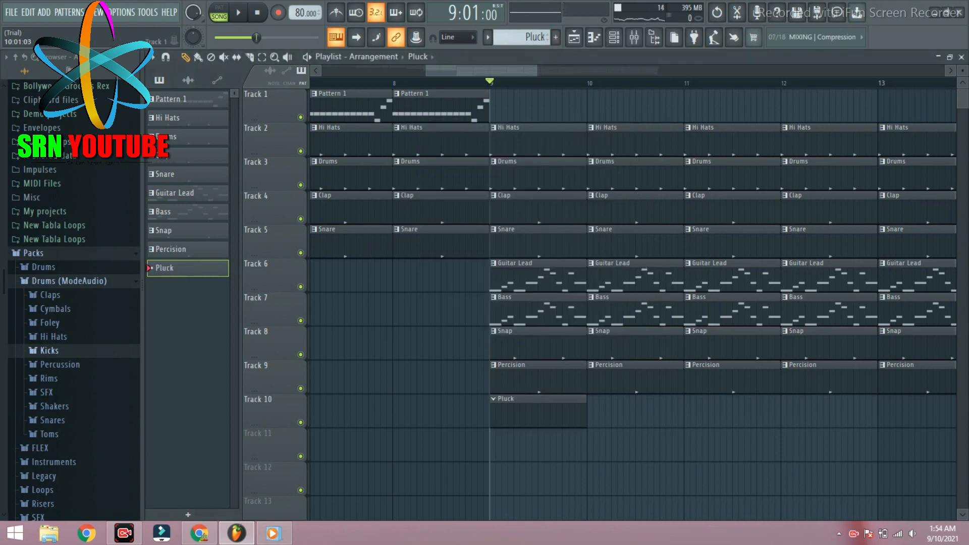
key("F6")
left_click(456, 330)
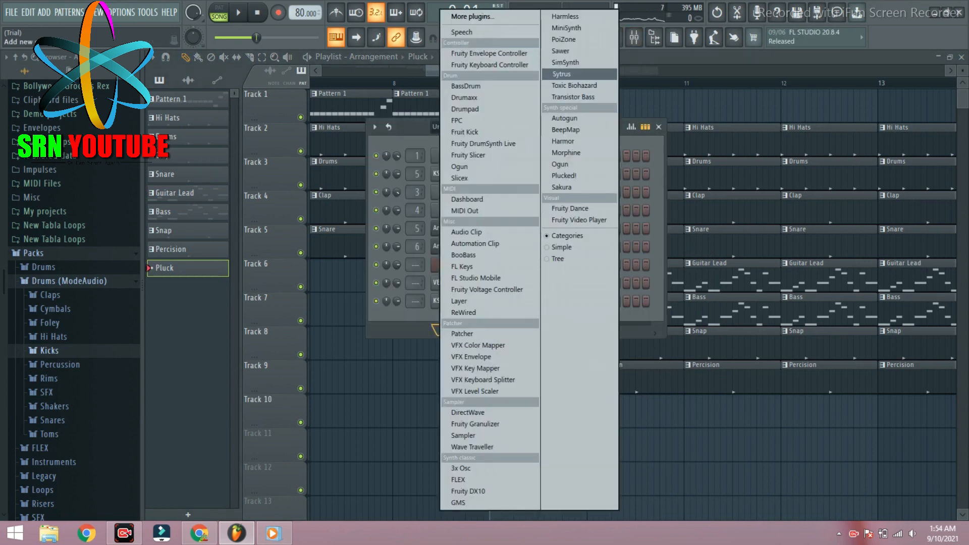
left_click(561, 187)
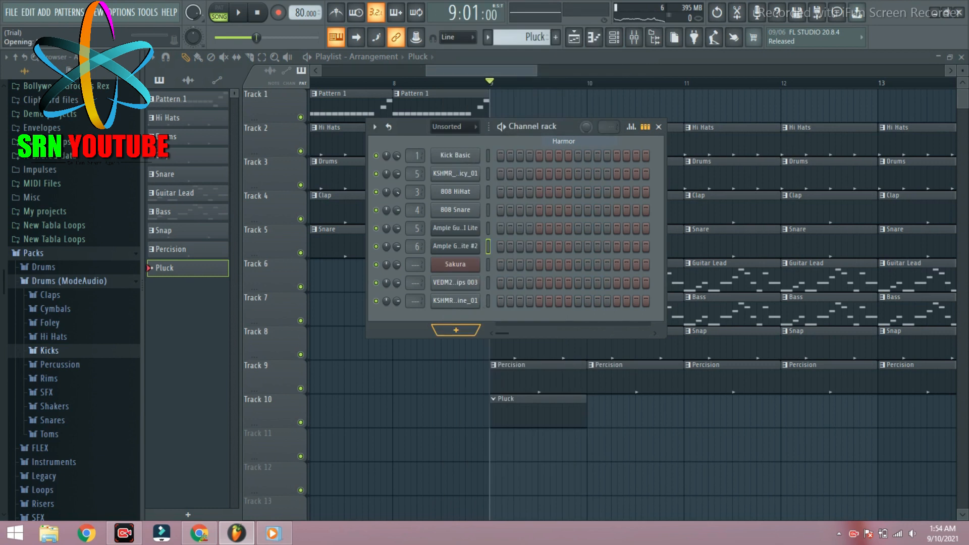
- Load the Pluck Calido preset in Harmor and close the plugin window
left_click(763, 160)
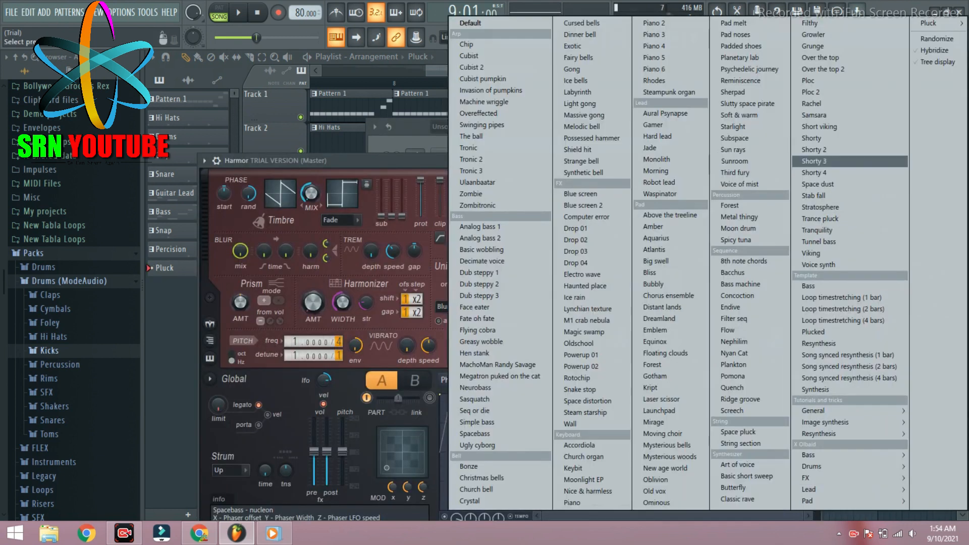
mouse_move(930, 23)
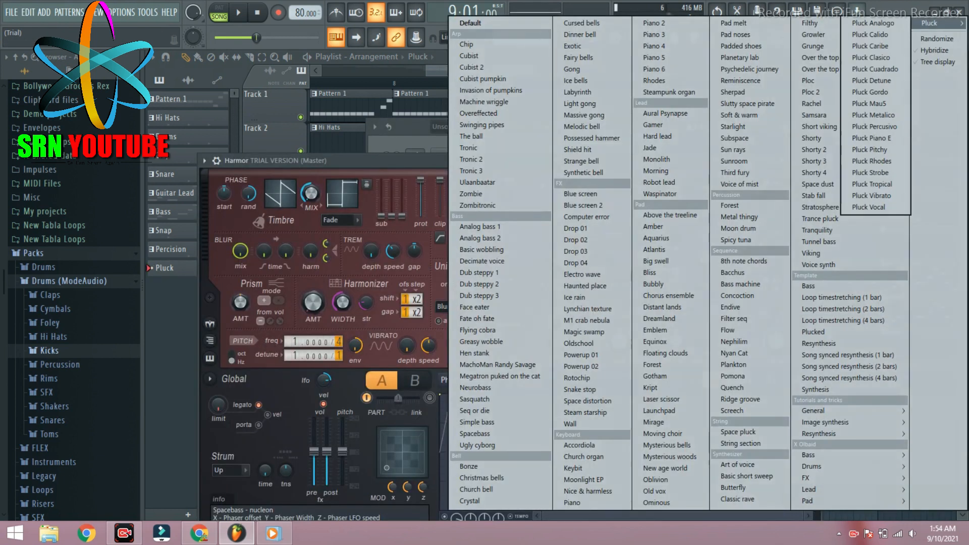
left_click(875, 23)
left_click(790, 160)
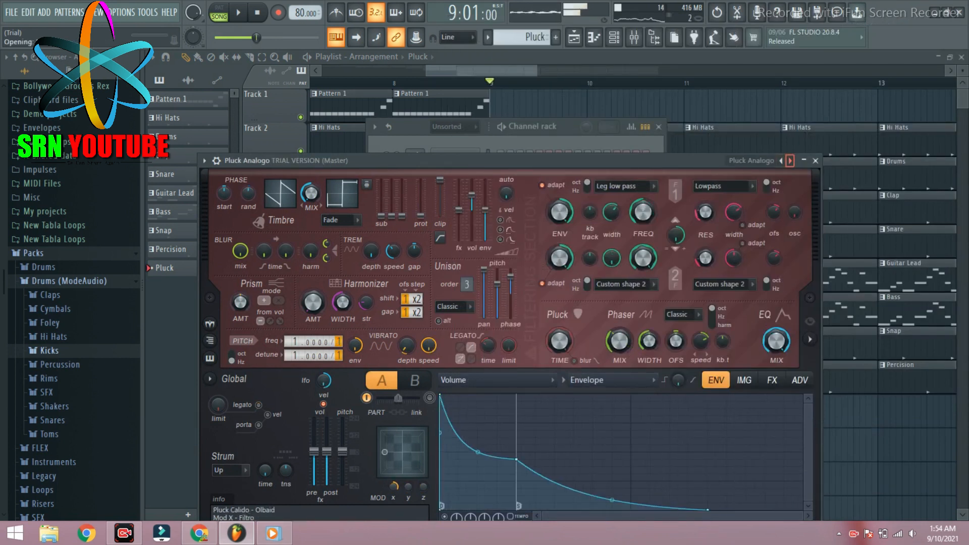
left_click(815, 160)
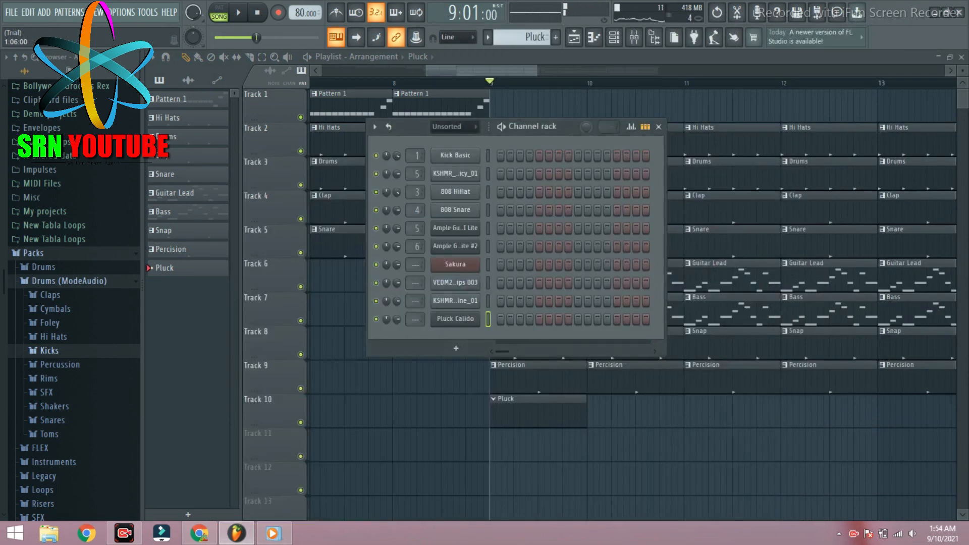
- Paste the guitar lead melody into the Pluck Calido channel and listen to it in the arrangement from bar 9
right_click(477, 318)
left_click(631, 342)
key("space")
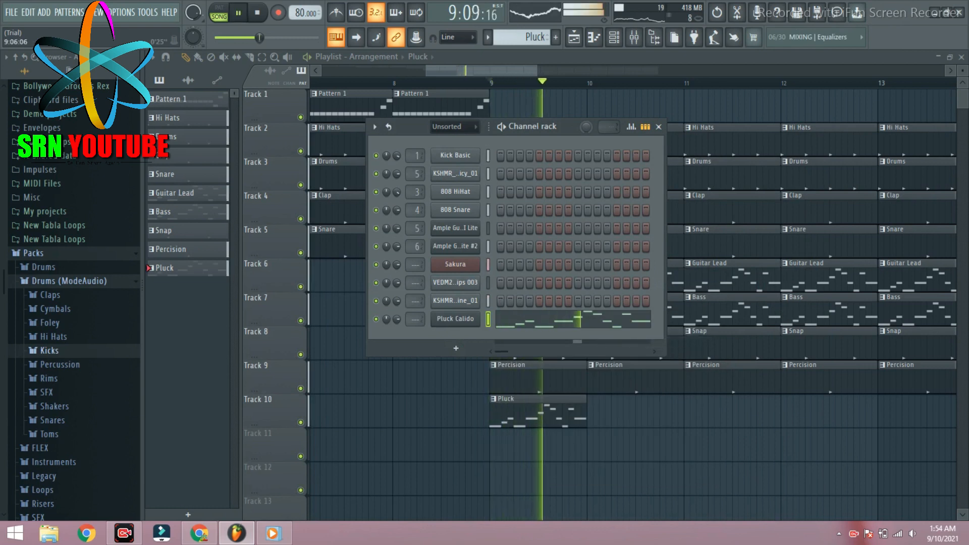
key("F6")
key("space")
- Loop the Pluck pattern in the piano roll and route the Pluck Calido channel to mixer insert 7
key("F7")
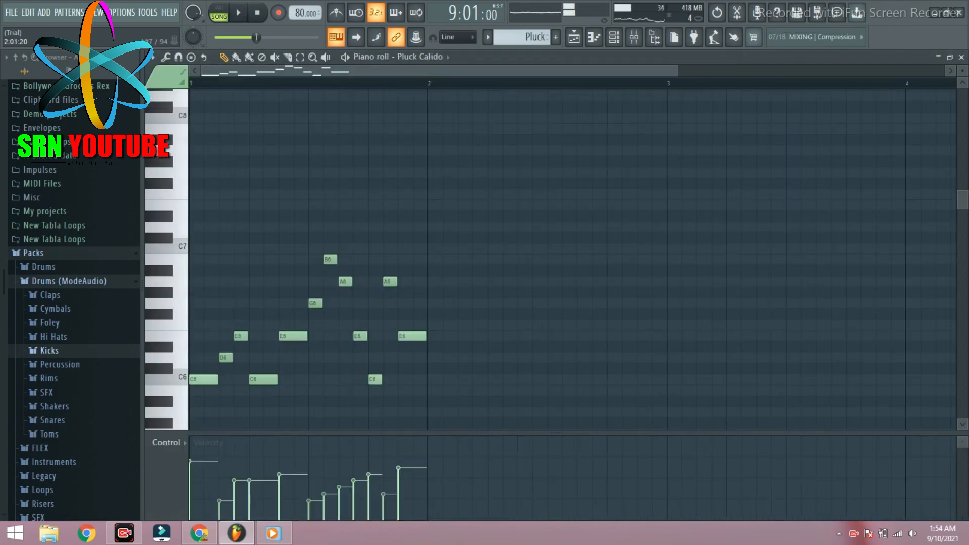
key("space")
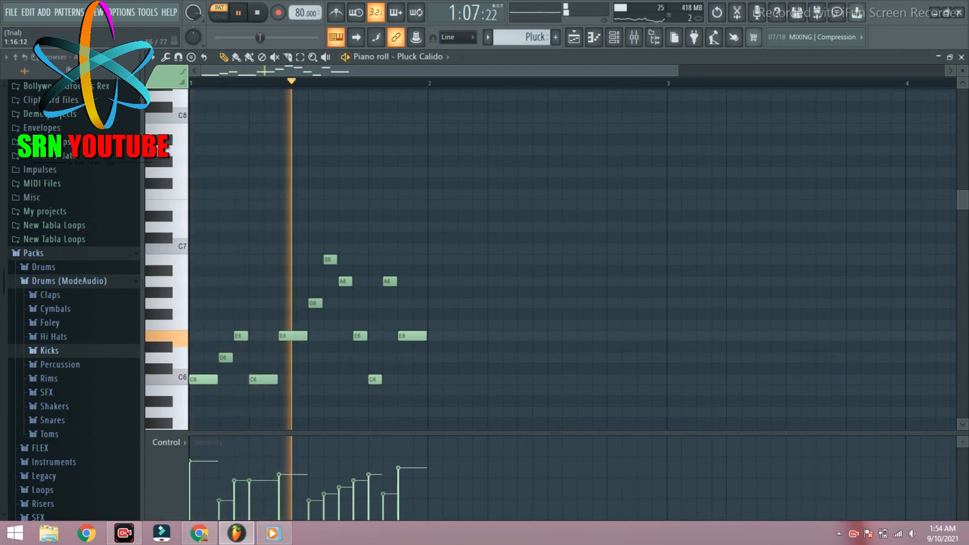
key("F9")
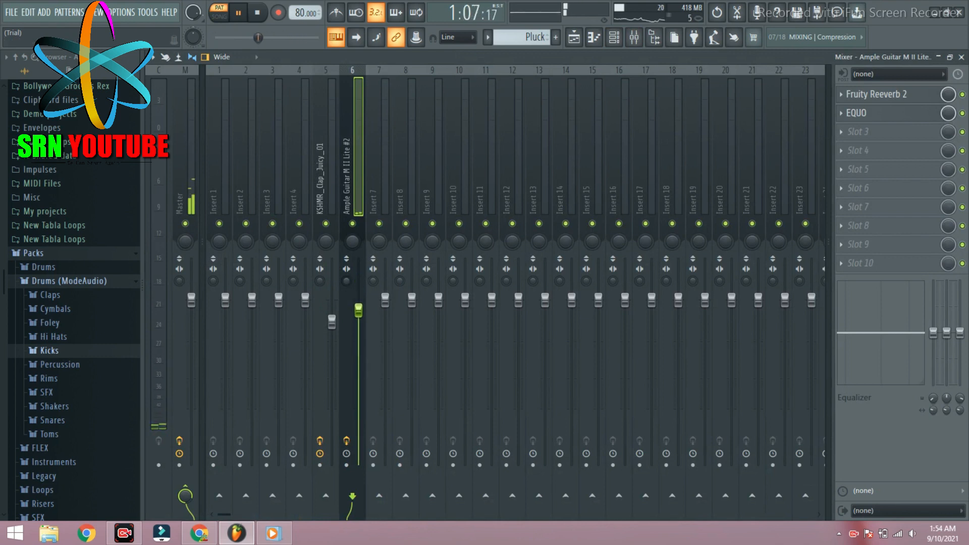
left_click(962, 57)
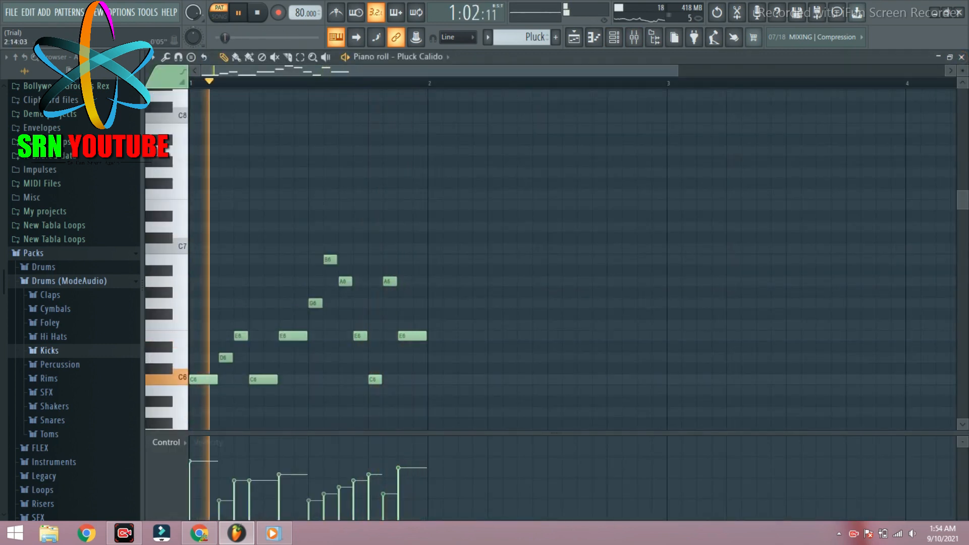
left_click(634, 37)
left_click(634, 37)
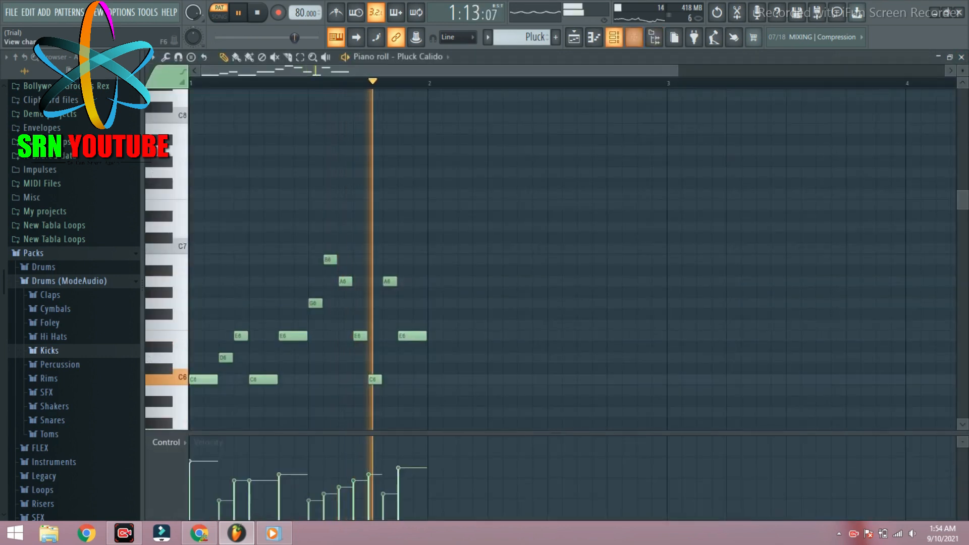
left_click(614, 38)
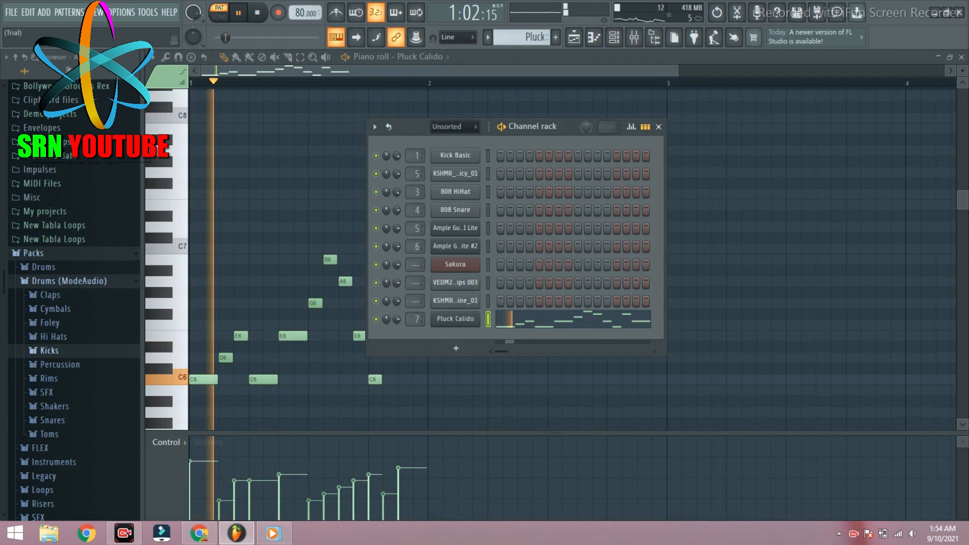
- Raise the Insert 7 volume fader slightly while the pluck loops, and return to the playlist
key("F9")
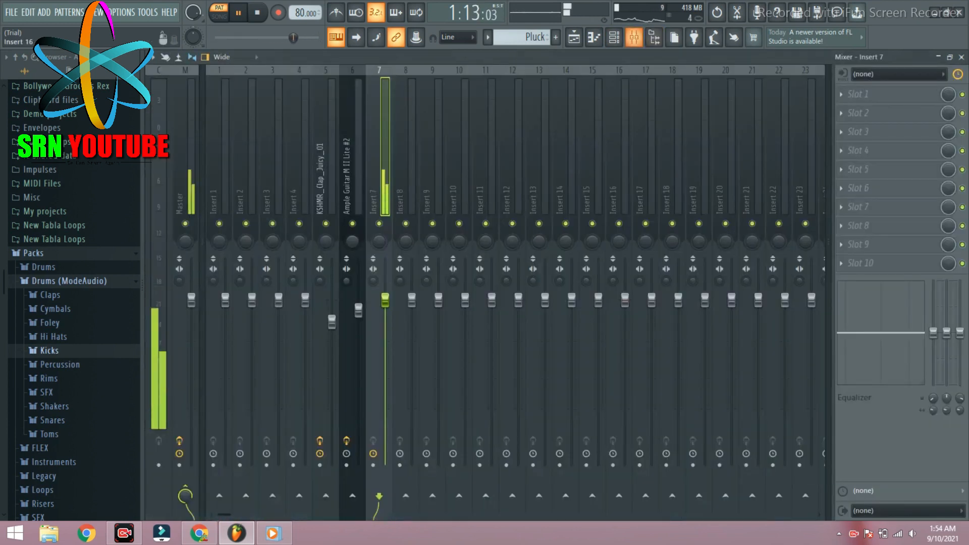
left_click_drag(385, 300, 386, 289)
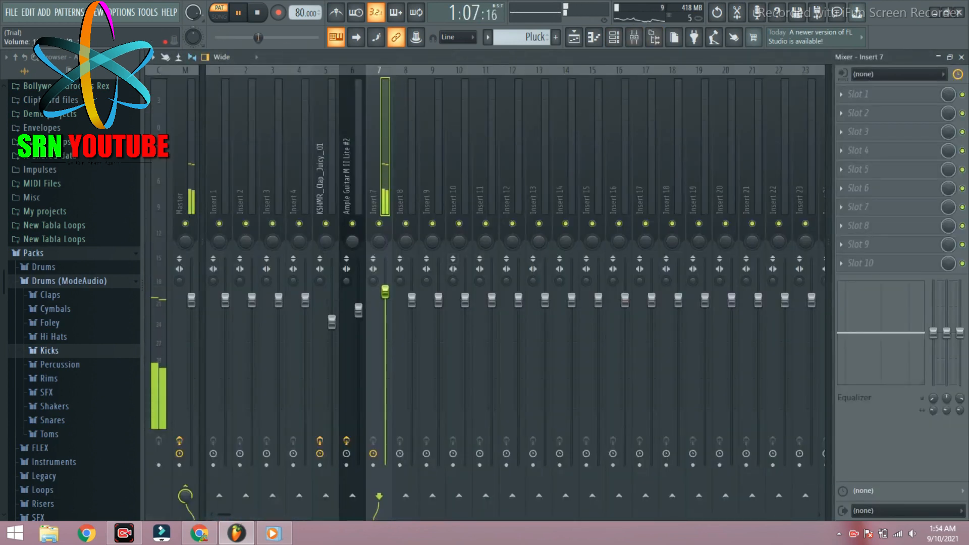
left_click(962, 57)
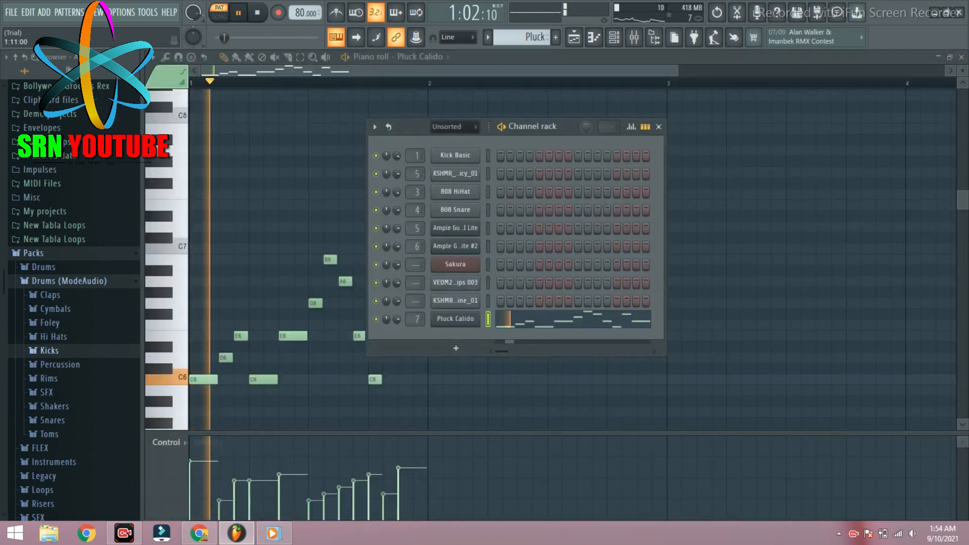
left_click(661, 126)
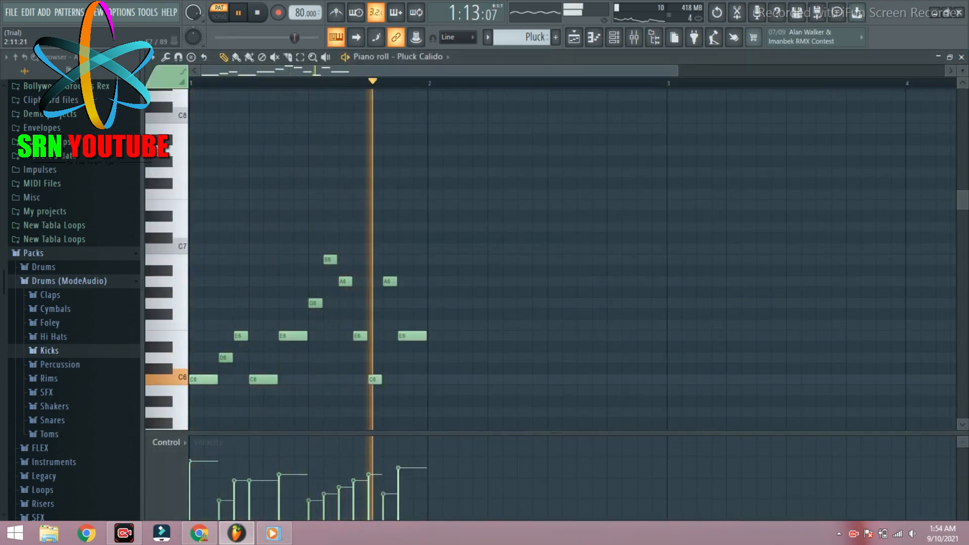
left_click(962, 57)
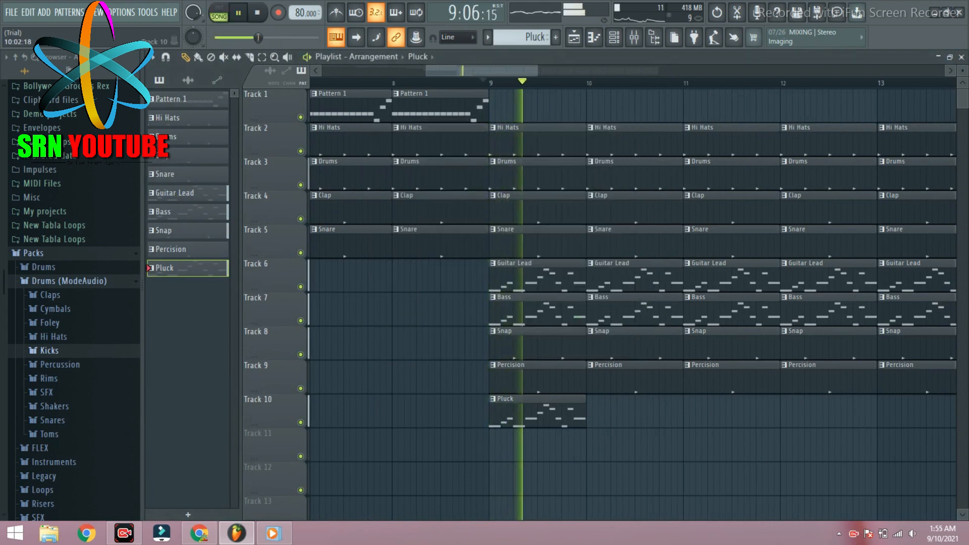
- Repeat the Pluck pattern on Track 10 in every bar from 10 through 20 while the song plays
left_click(591, 412)
left_click(688, 412)
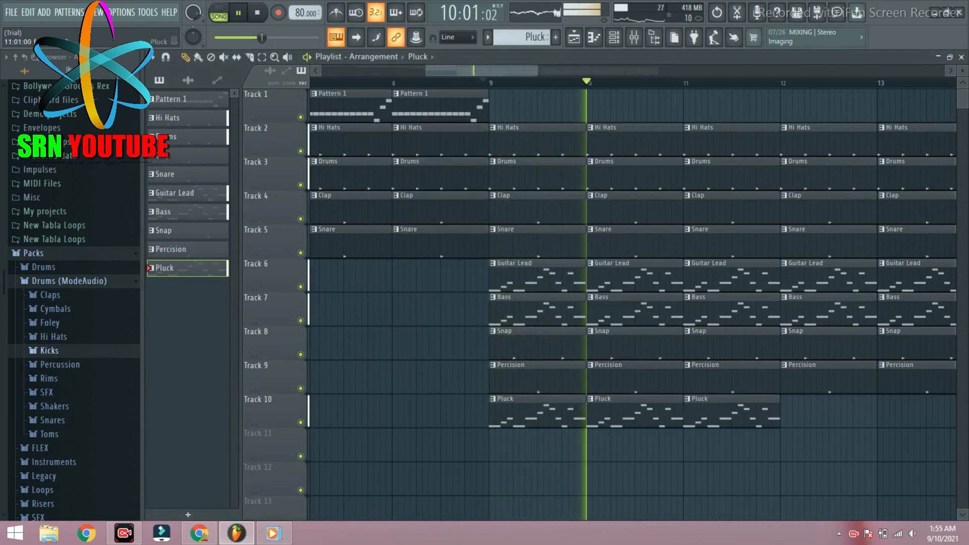
left_click(785, 412)
scroll(602, 303, "down", 4)
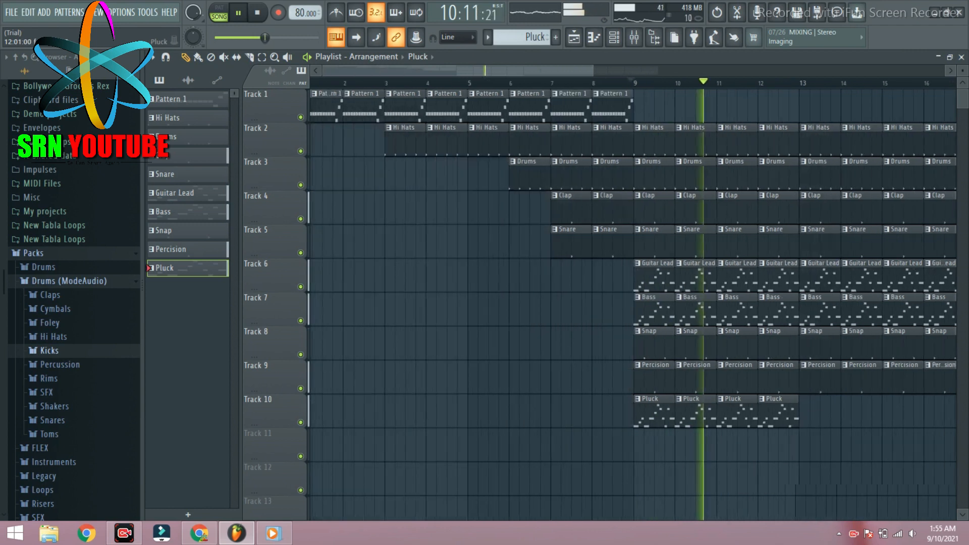
left_click(695, 412)
left_click(727, 412)
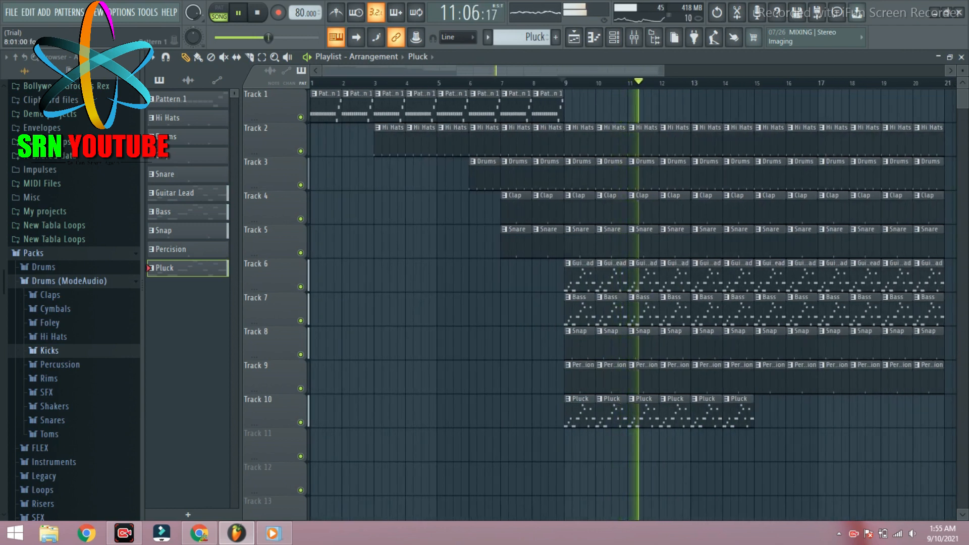
left_click_drag(542, 71, 597, 71)
left_click(667, 412)
left_click(698, 413)
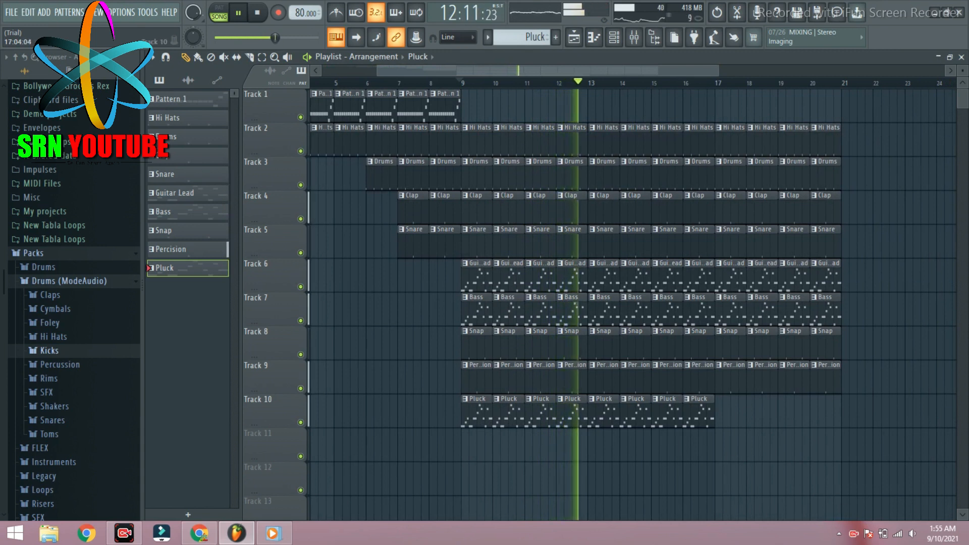
left_click(730, 412)
left_click(762, 412)
left_click(794, 413)
left_click(826, 412)
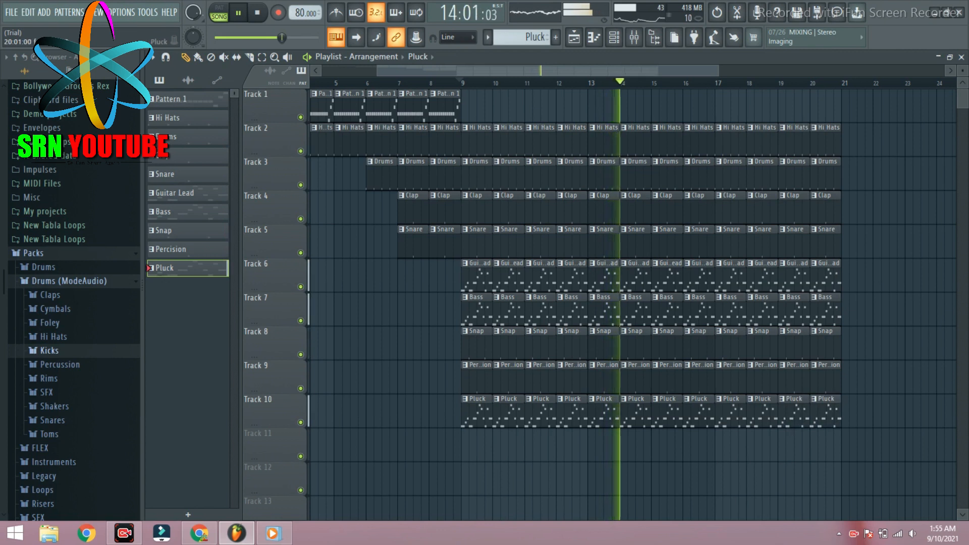
- Stop playback and set the song position to the start of bar 9
left_click(478, 82)
key("space")
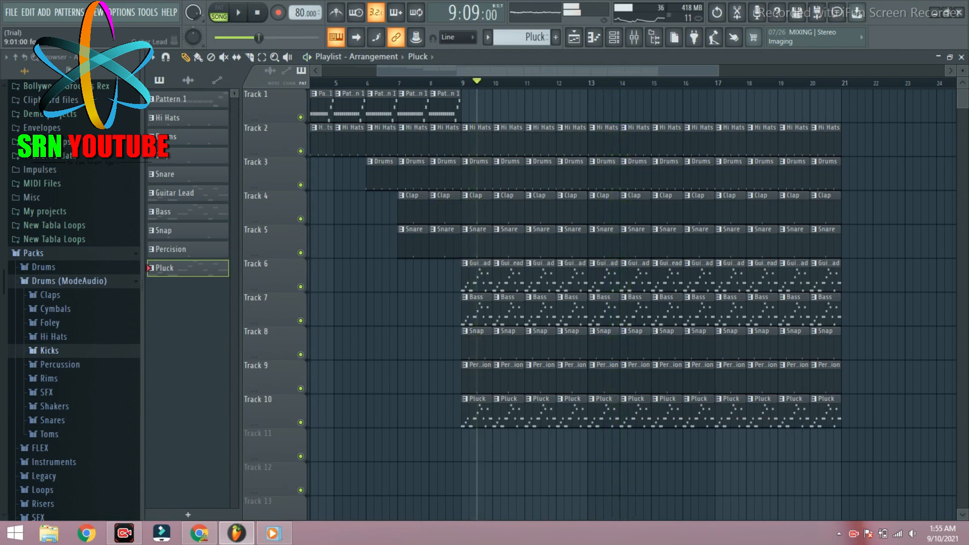
scroll(462, 308, "up", 4)
scroll(462, 308, "down", 3)
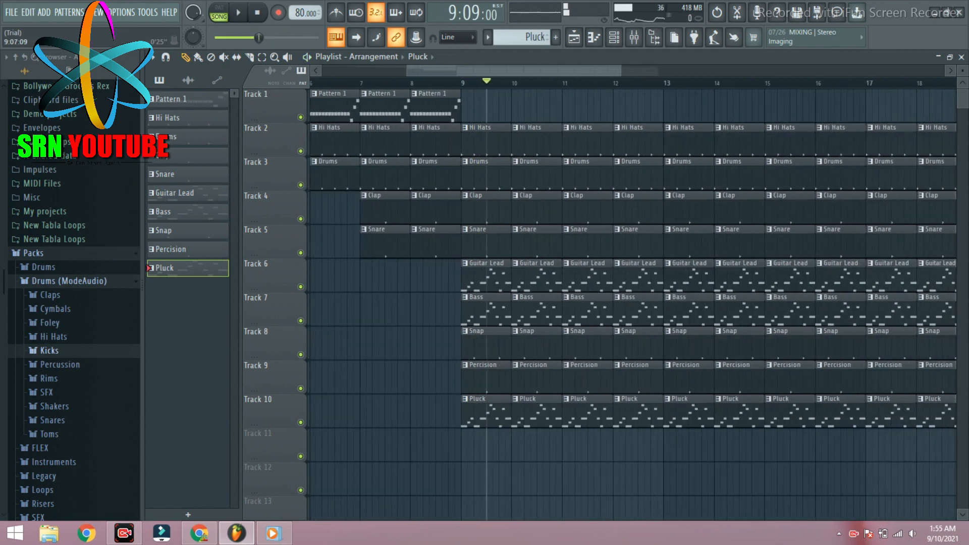
left_click_drag(480, 82, 462, 83)
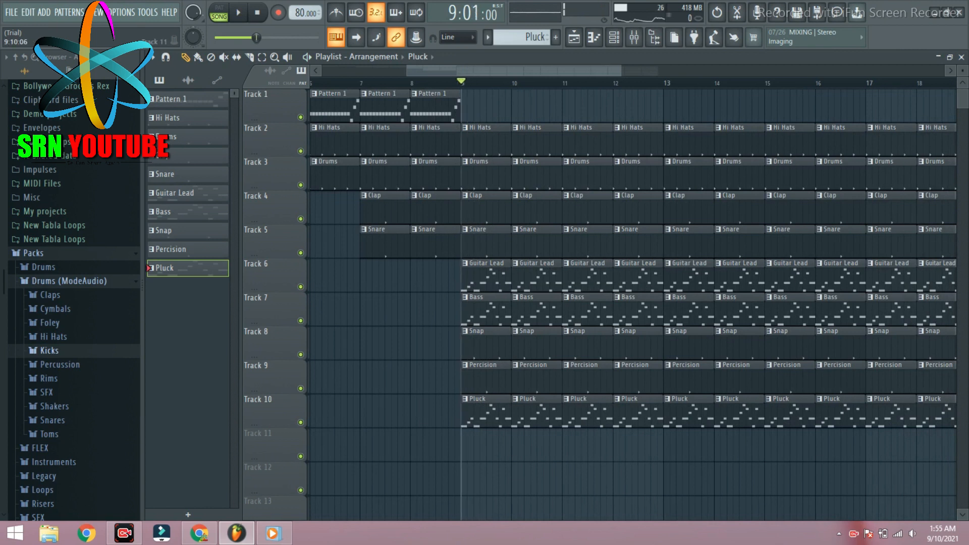
- Create a new empty pattern named Strimg and give it a random color
key("F4")
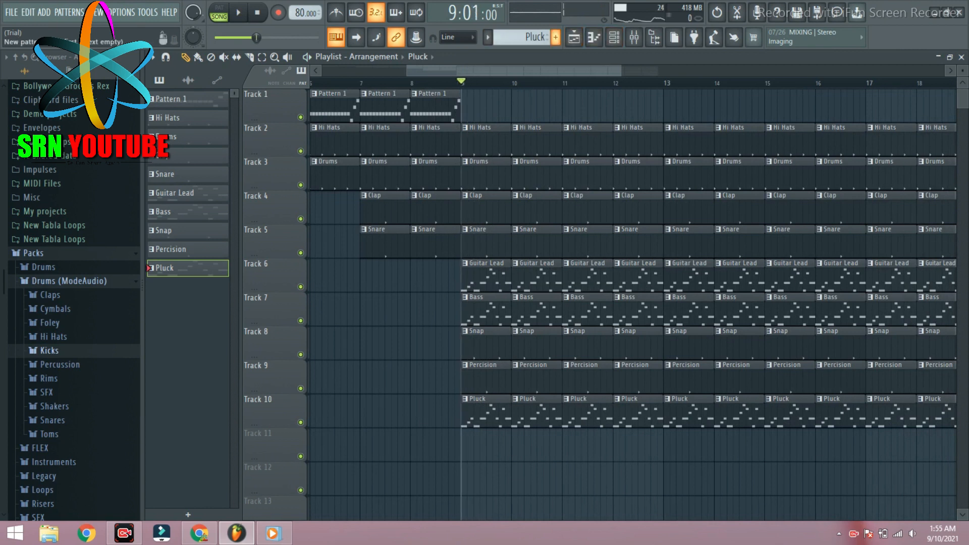
type("Strimg")
key("Return")
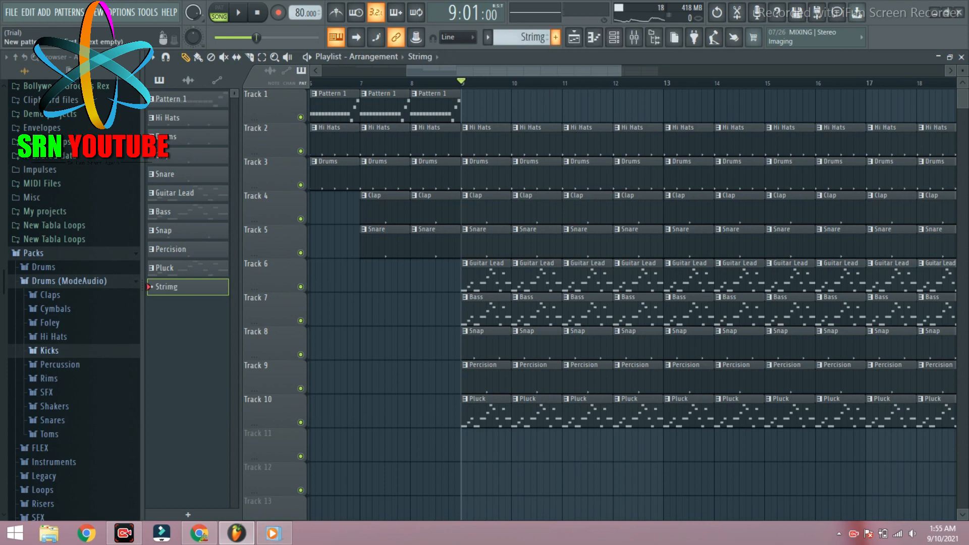
right_click(190, 287)
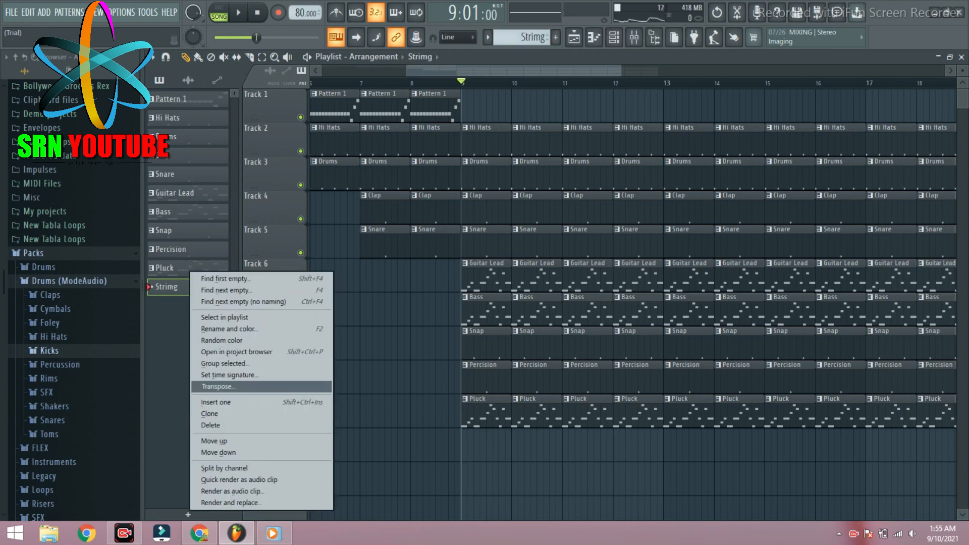
left_click(221, 340)
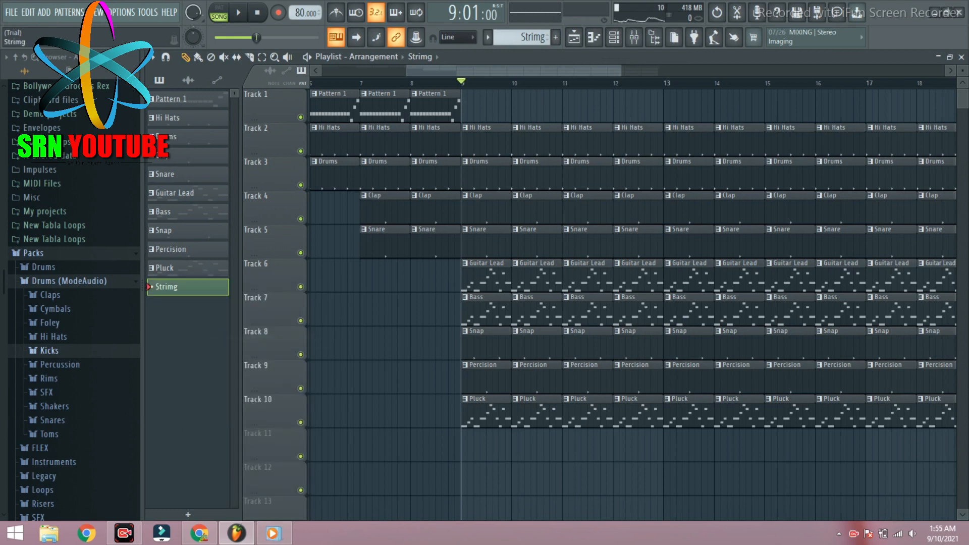
- Correct the Strimg pattern's name to String and place it at bar 9 on Track 11
right_click(172, 287)
left_click(202, 329)
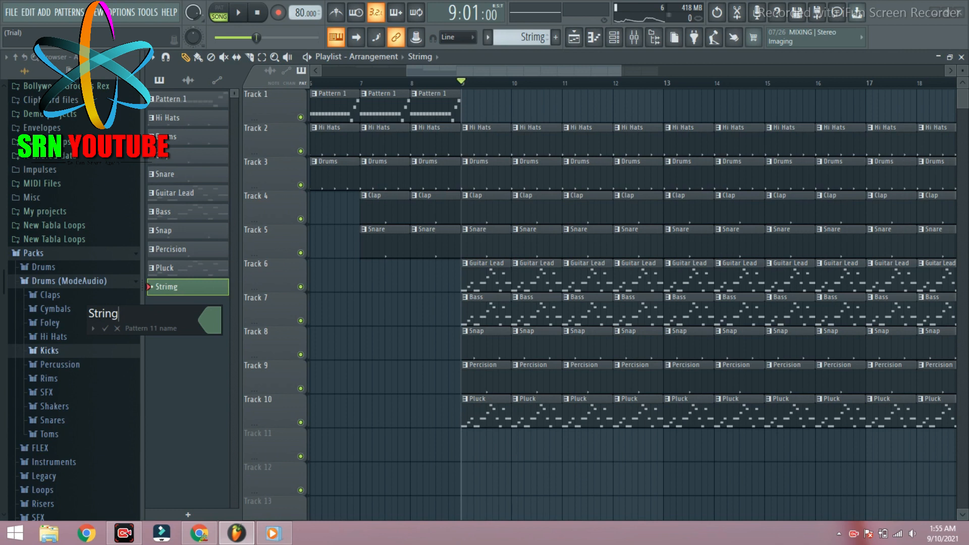
key("Return")
left_click(467, 445)
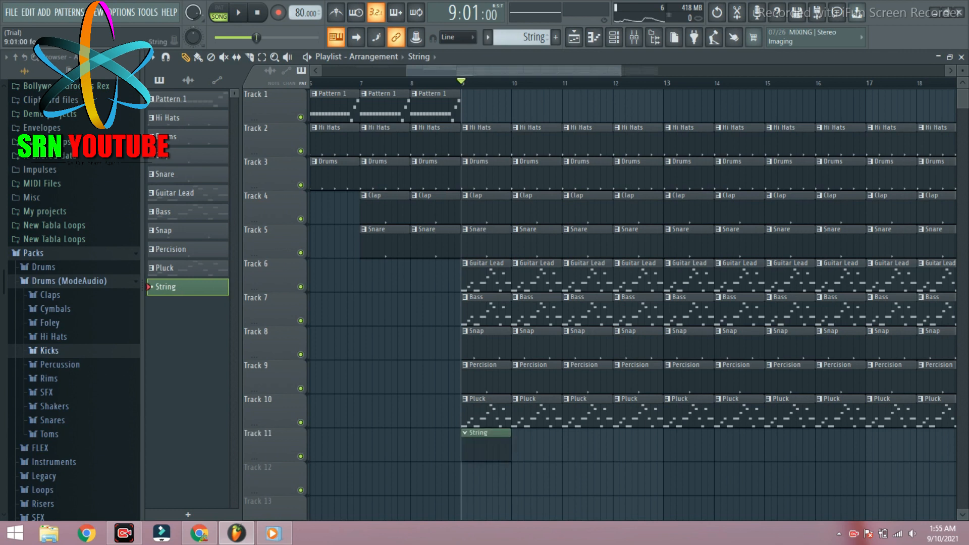
- Add a Harmor channel to the String pattern and browse its preset list for a string sound
left_click(614, 37)
left_click(444, 348)
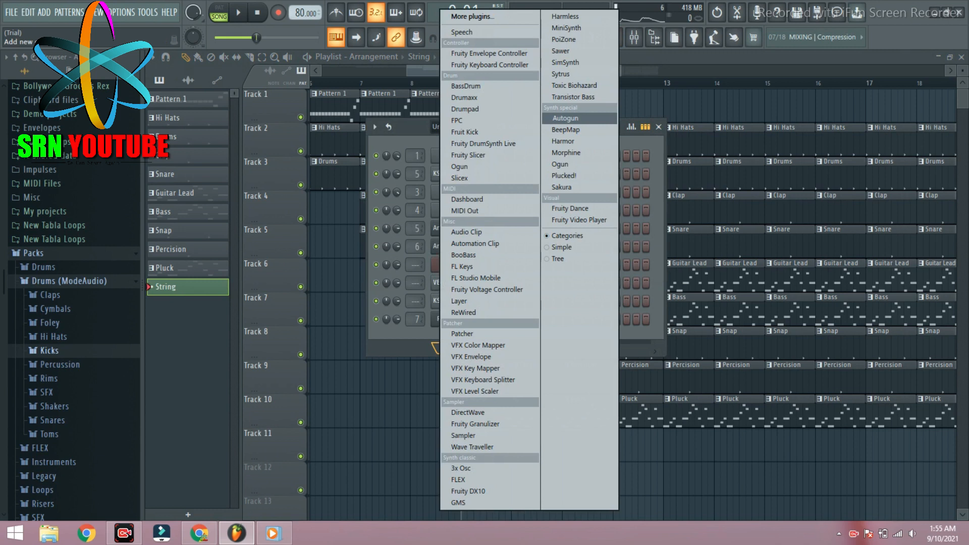
left_click(563, 141)
right_click(774, 177)
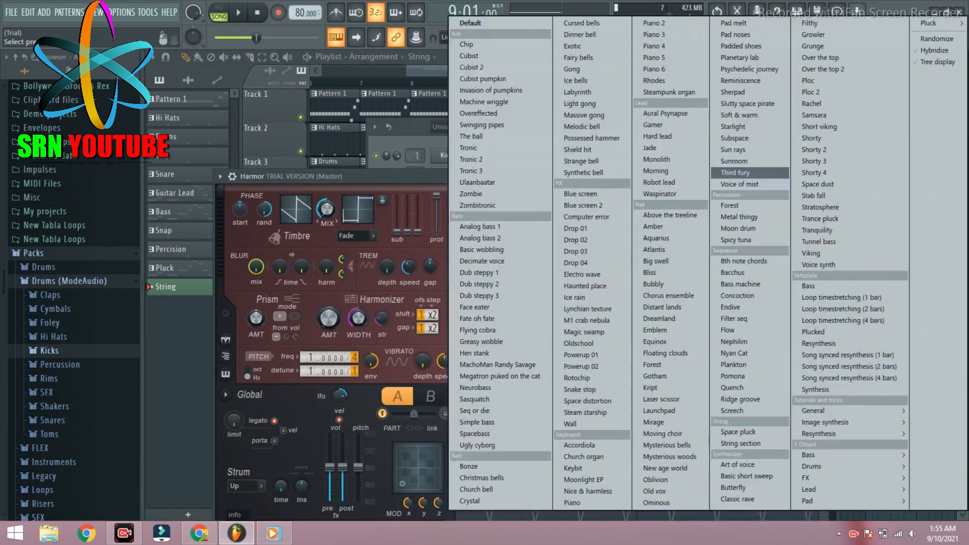
mouse_move(813, 466)
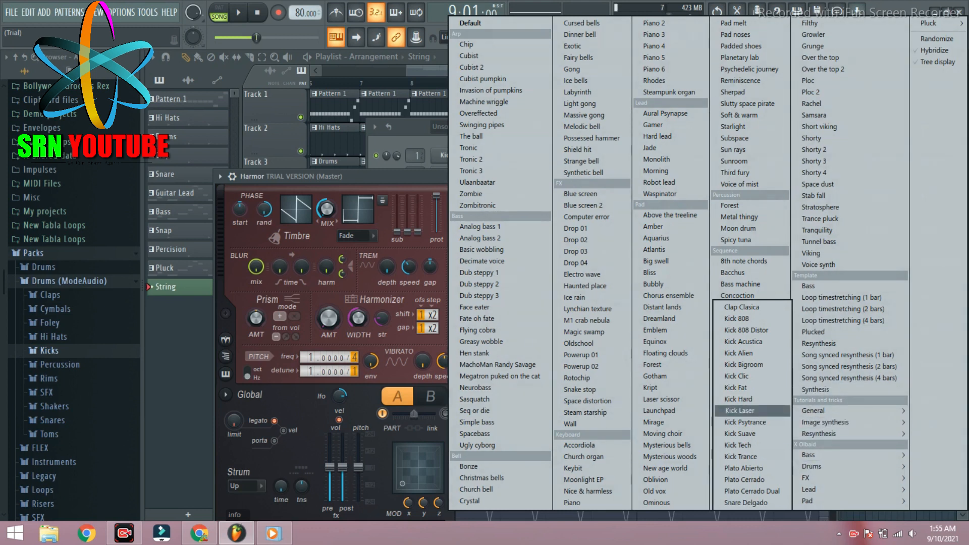
key("Escape")
key("Escape")
- Replace the Harmor channel with Sytrus and load the Asian string preset
right_click(475, 336)
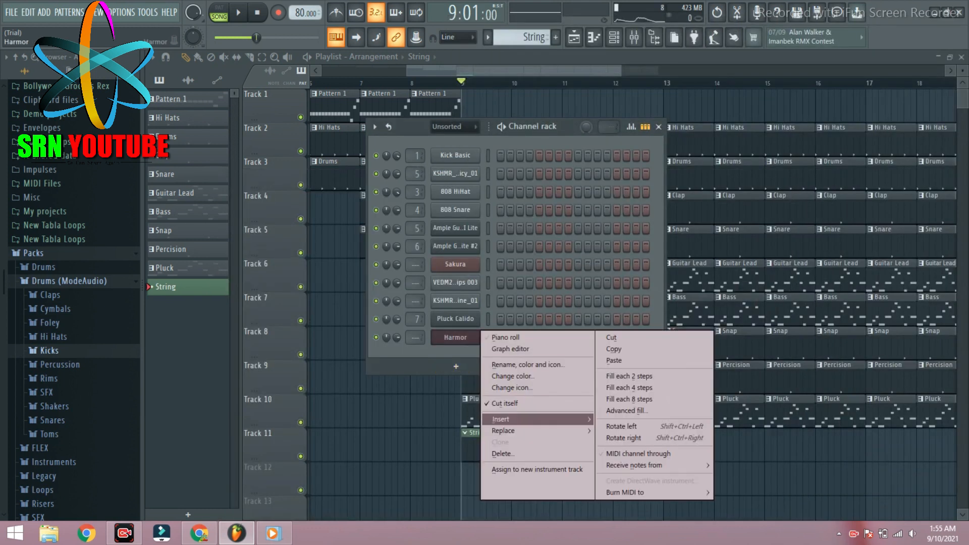
mouse_move(538, 431)
left_click(717, 86)
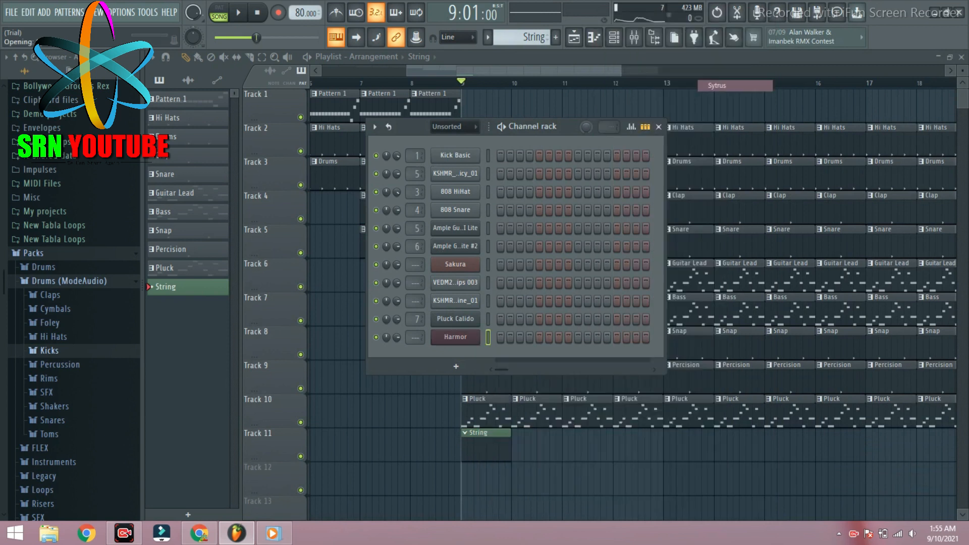
left_click(673, 176)
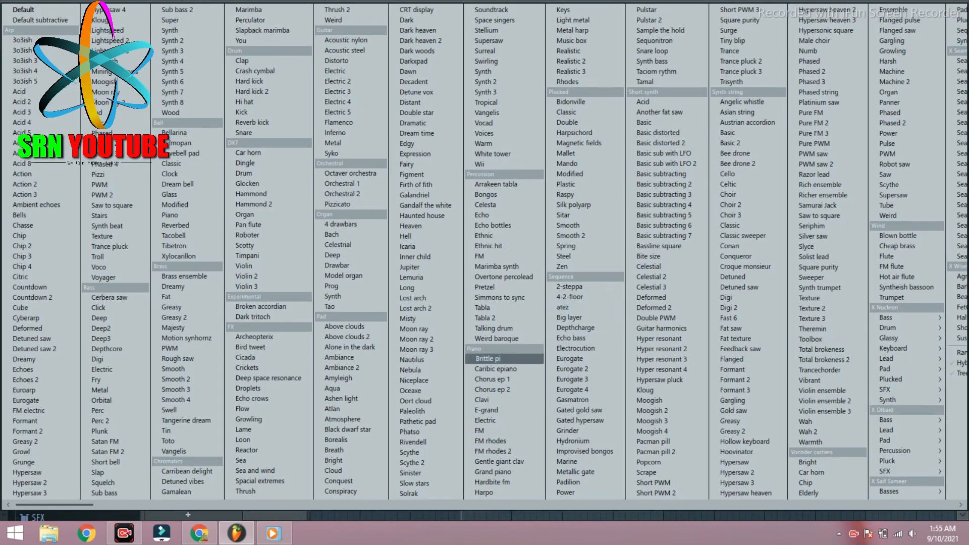
left_click(742, 102)
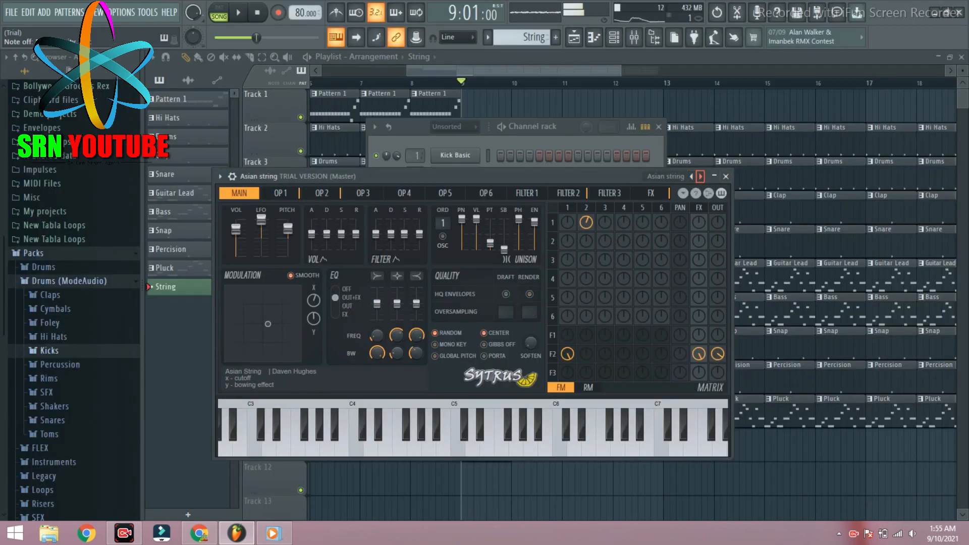
- Audition the Sytrus presets that follow Asian string one by one up to Digi, and close the plugin
left_click(701, 176)
left_click(700, 177)
left_click(700, 176)
left_click(701, 176)
left_click(700, 176)
left_click(700, 176)
left_click(700, 177)
left_click(700, 176)
left_click(700, 177)
left_click(700, 177)
left_click(700, 176)
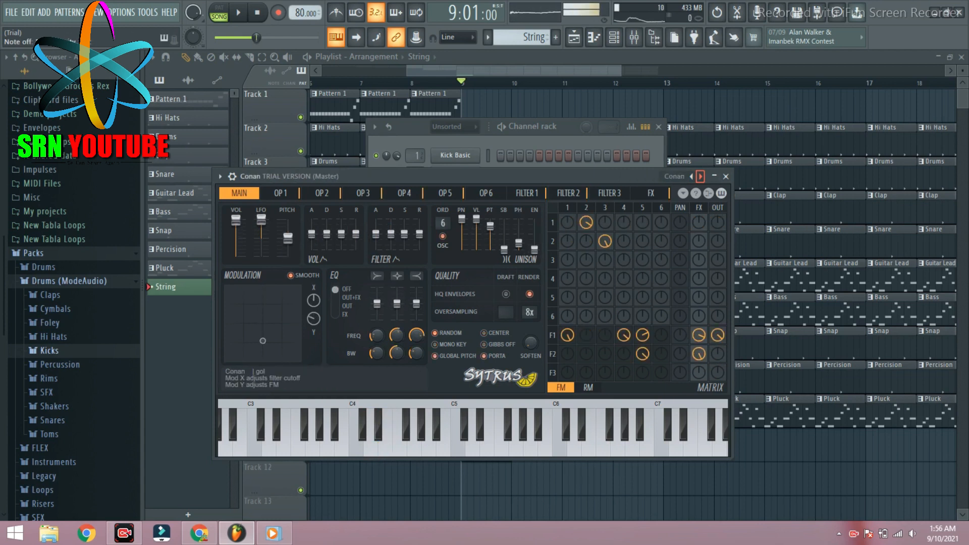
left_click(700, 176)
left_click(700, 176)
left_click(701, 176)
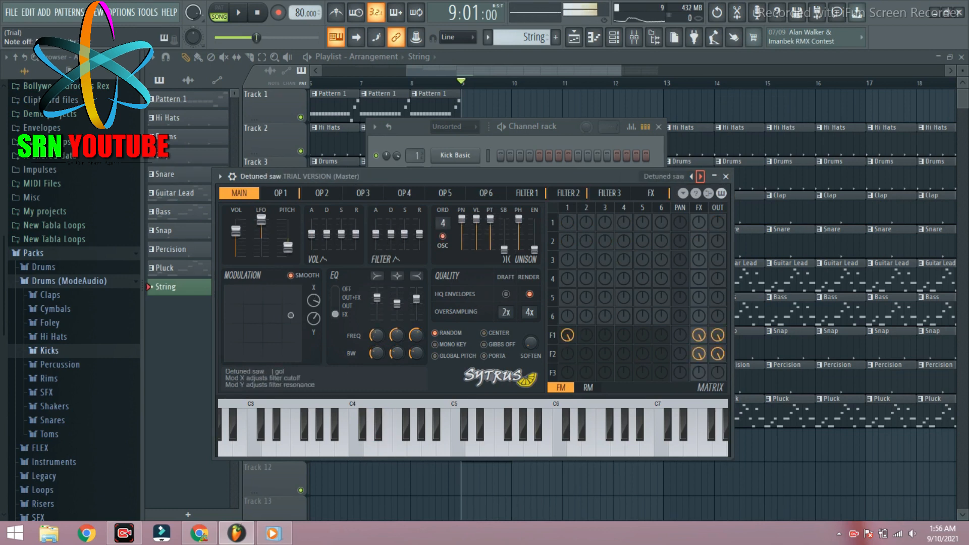
left_click(700, 177)
left_click(726, 176)
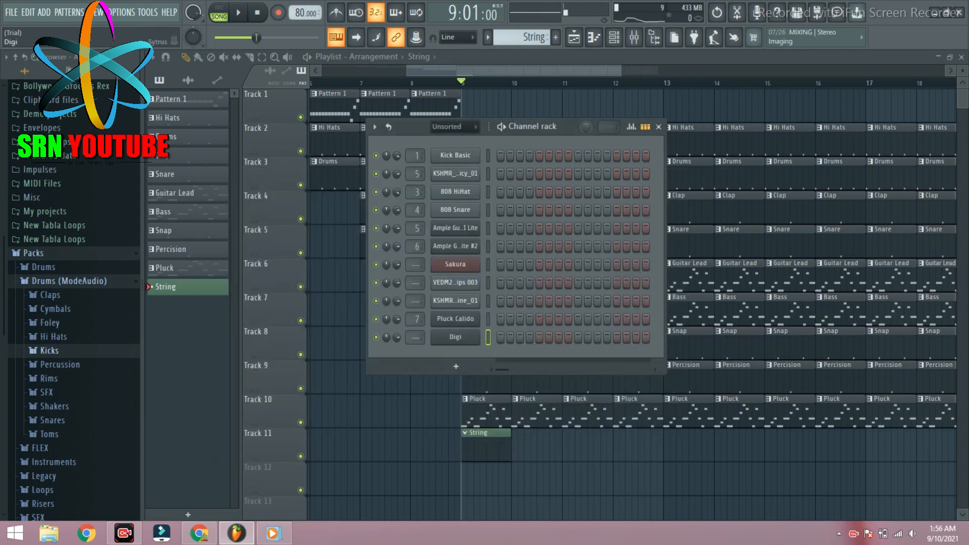
- Reopen the Digi channel's preset list and try to load String Machine from the X Nucleon pads
left_click(455, 336)
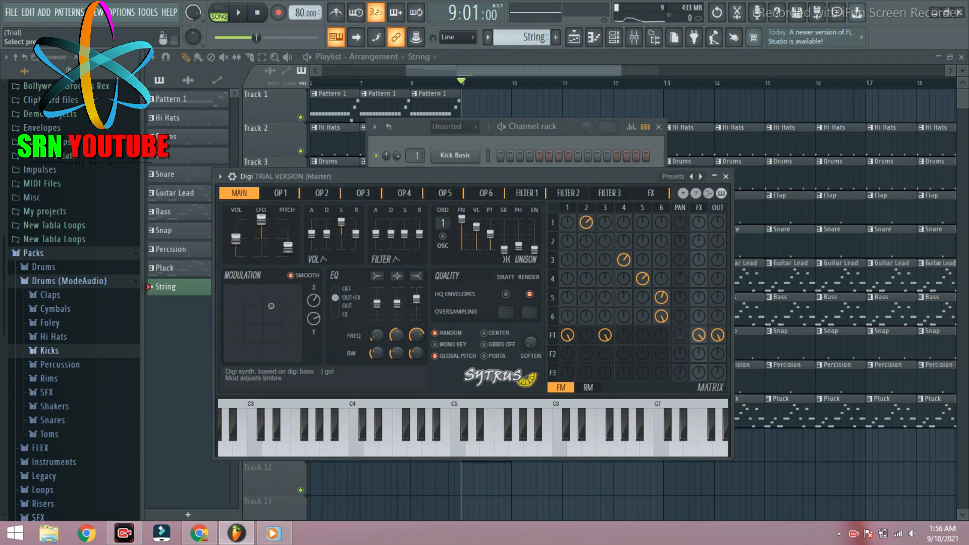
left_click(673, 176)
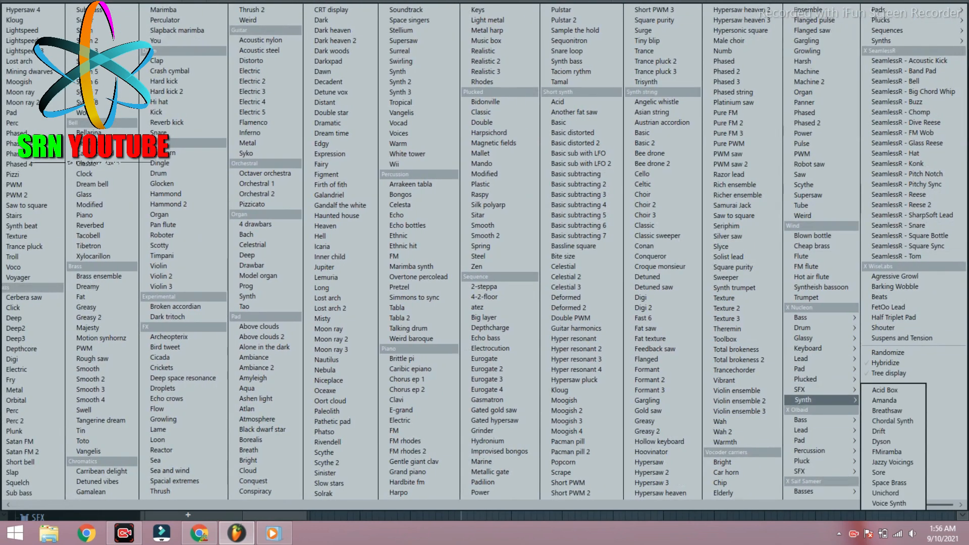
mouse_move(894, 21)
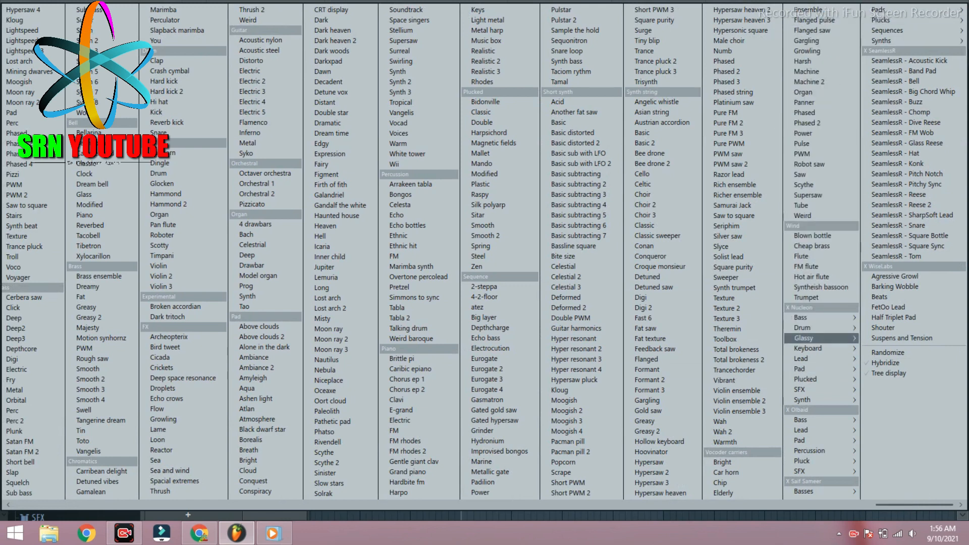
mouse_move(803, 369)
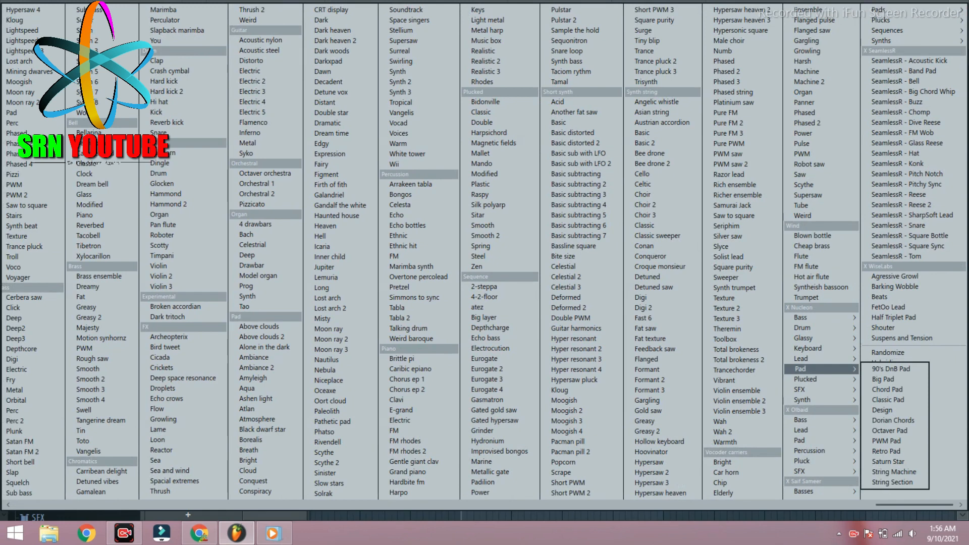
left_click(893, 472)
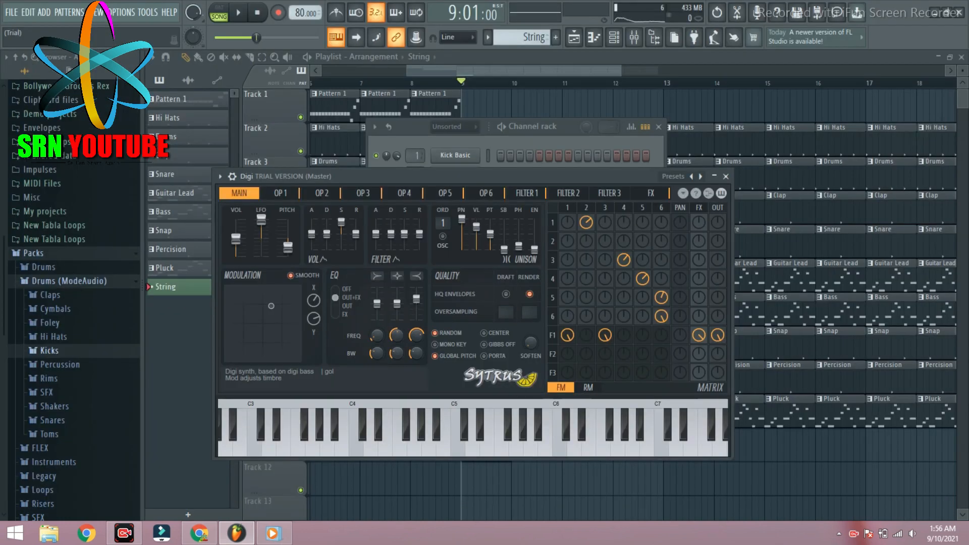
key("Escape")
- Replace the Digi channel's Sytrus with Harmless and load the Acoustic Guitar preset
right_click(477, 335)
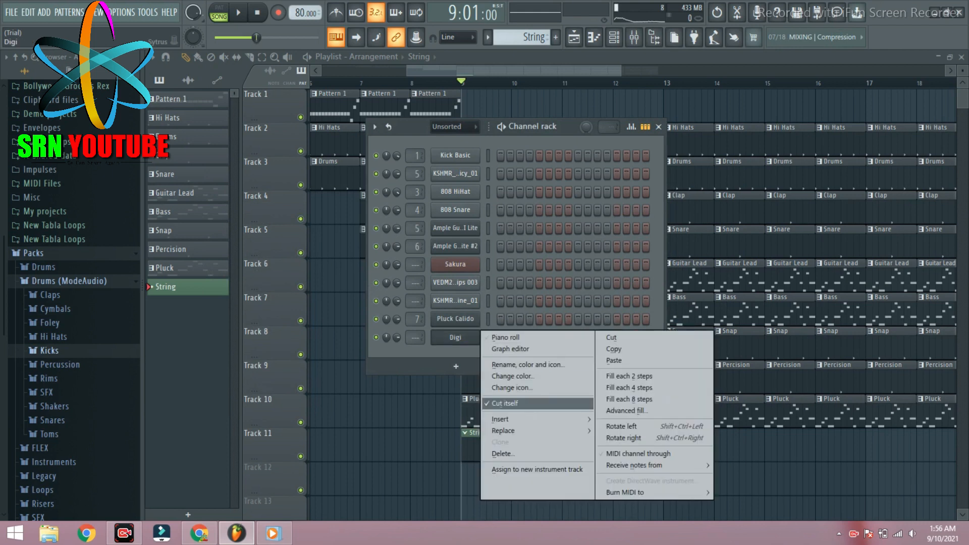
mouse_move(535, 431)
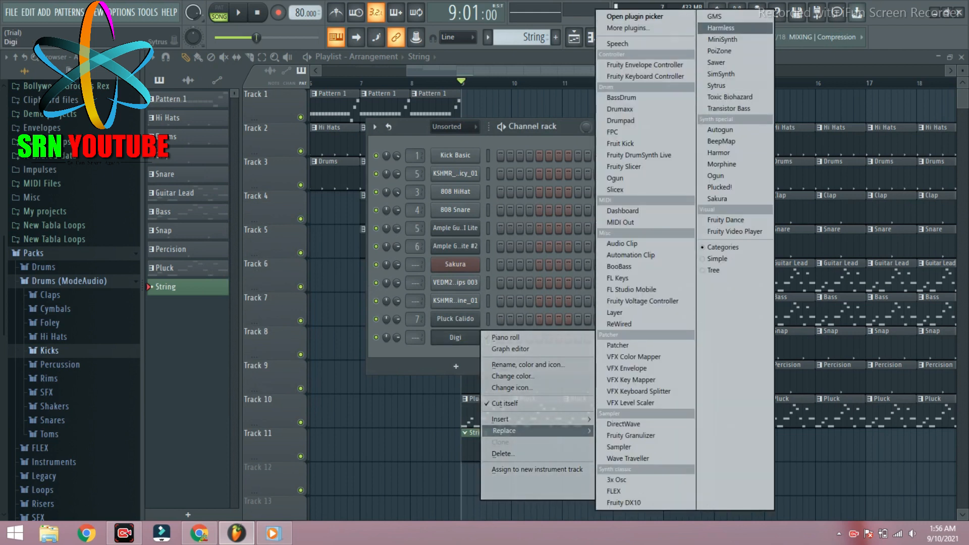
left_click(722, 28)
left_click(676, 175)
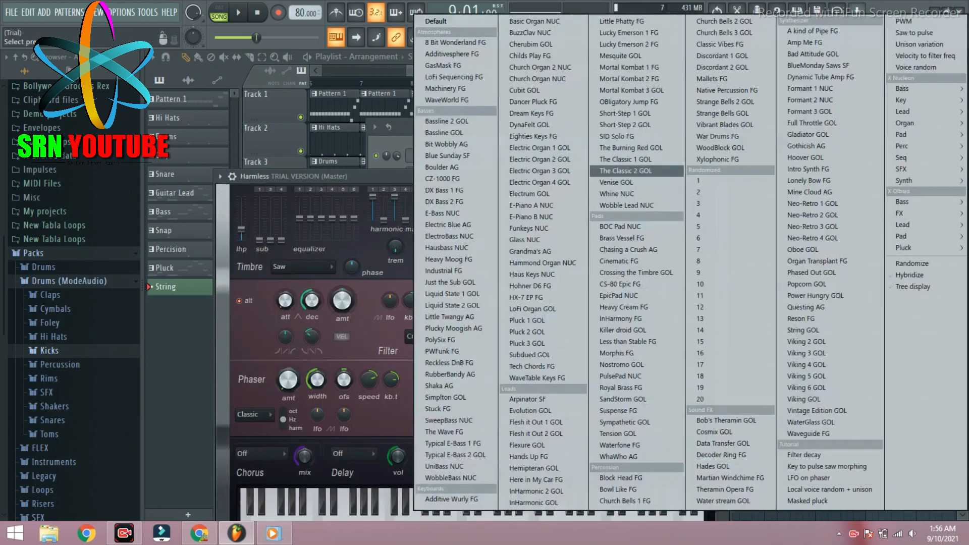
mouse_move(908, 169)
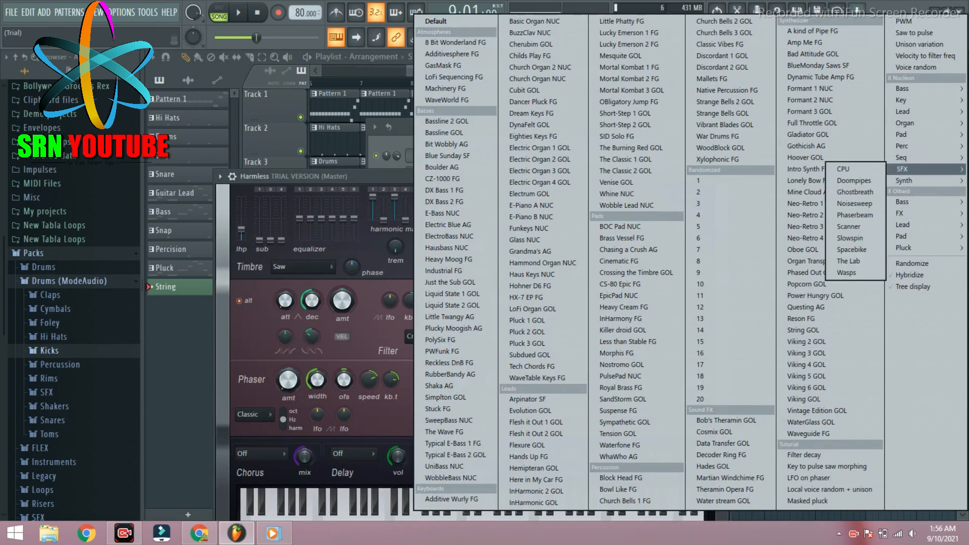
left_click(852, 180)
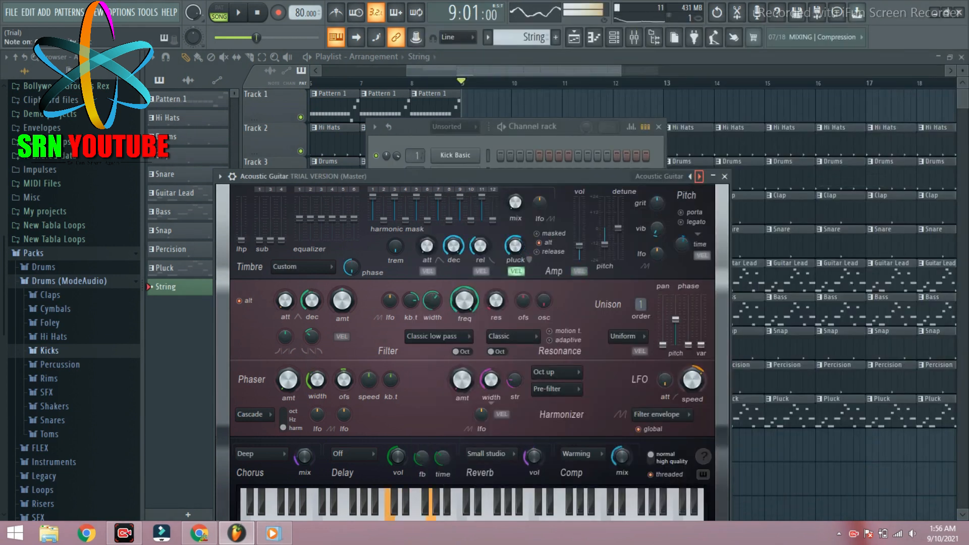
- Audition the Harmless presets after Acoustic Guitar, settle on Nylon, and close the plugin
left_click(699, 176)
left_click(699, 176)
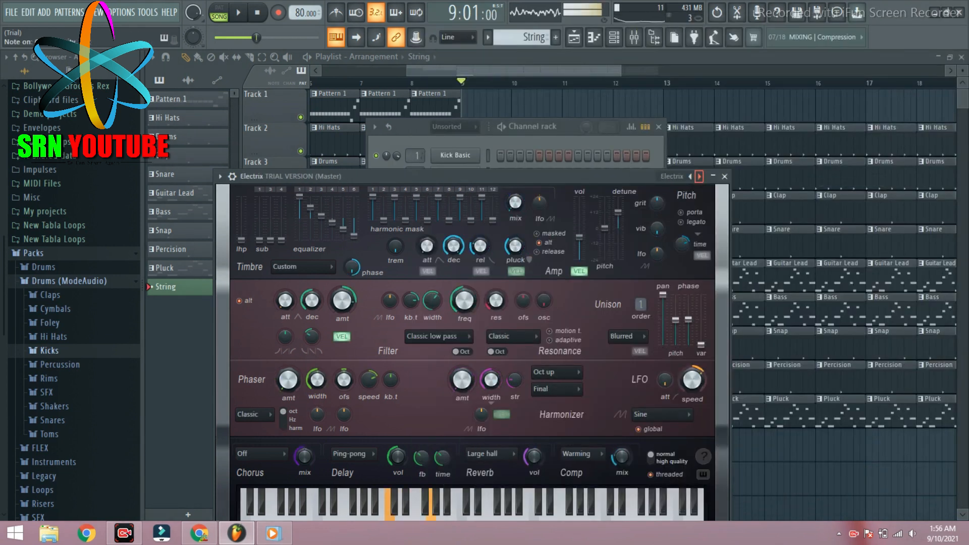
left_click(699, 176)
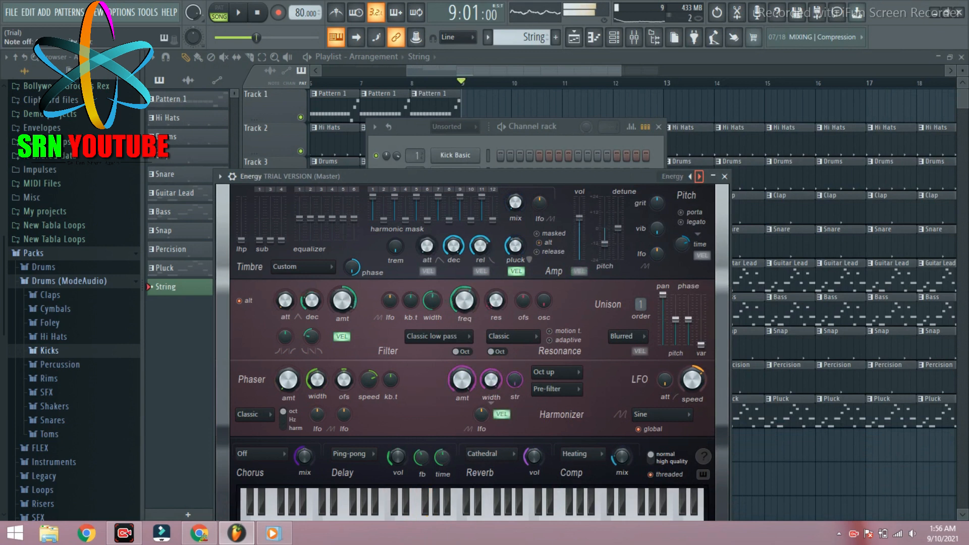
left_click(699, 176)
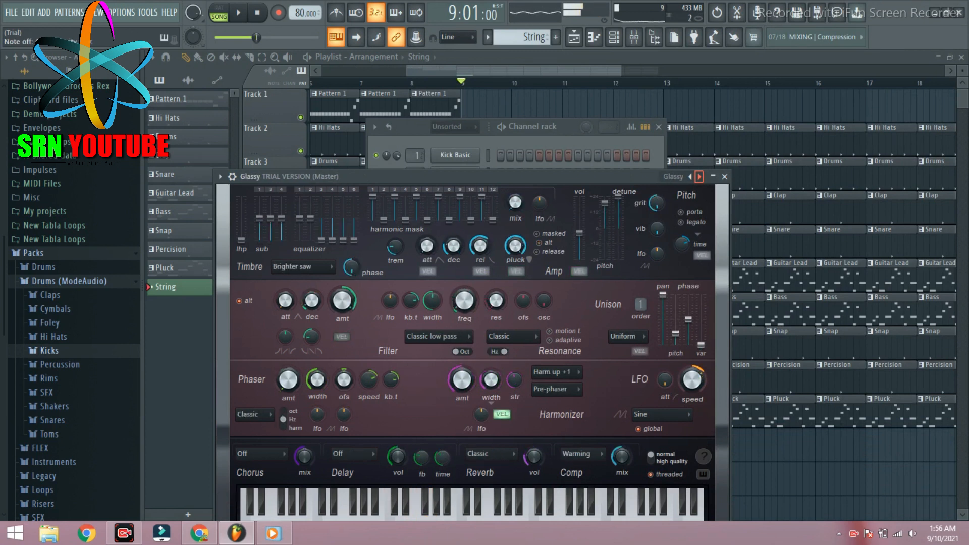
left_click(699, 176)
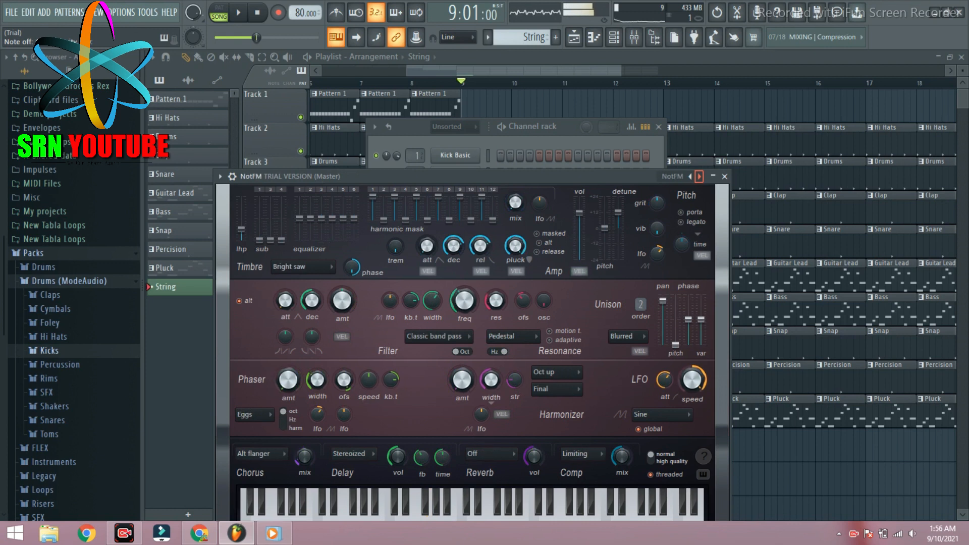
left_click(690, 176)
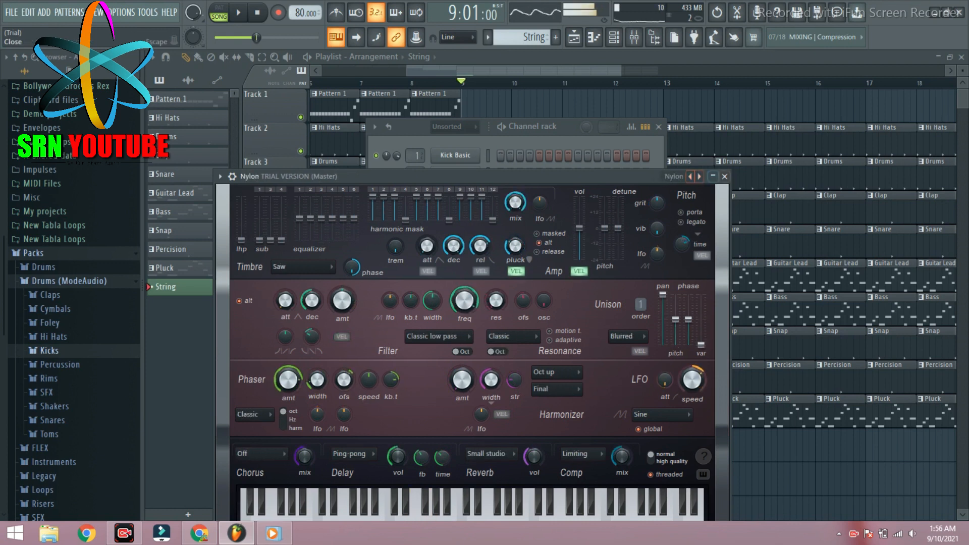
left_click(725, 177)
- Paste the copied melody notes into the Nylon channel of the String pattern
right_click(455, 337)
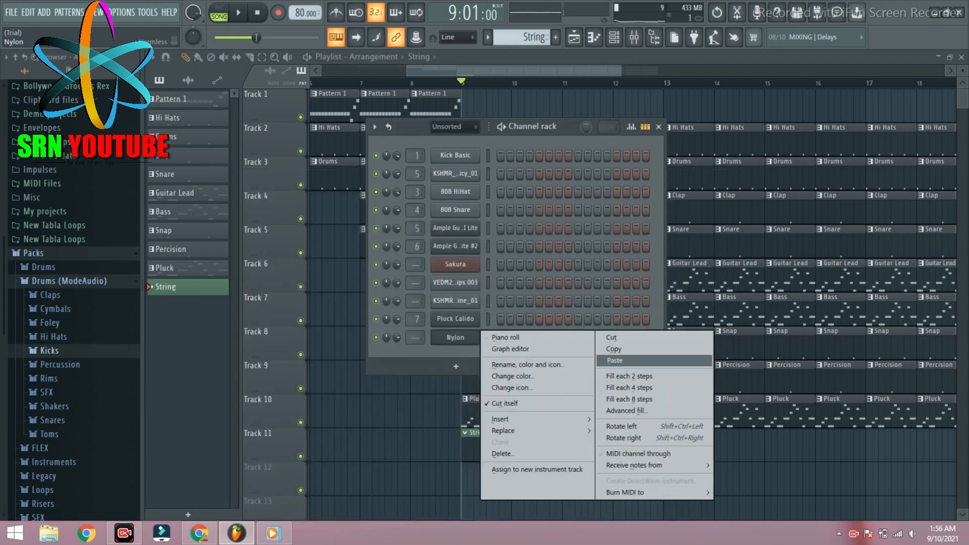
left_click(615, 360)
right_click(199, 286)
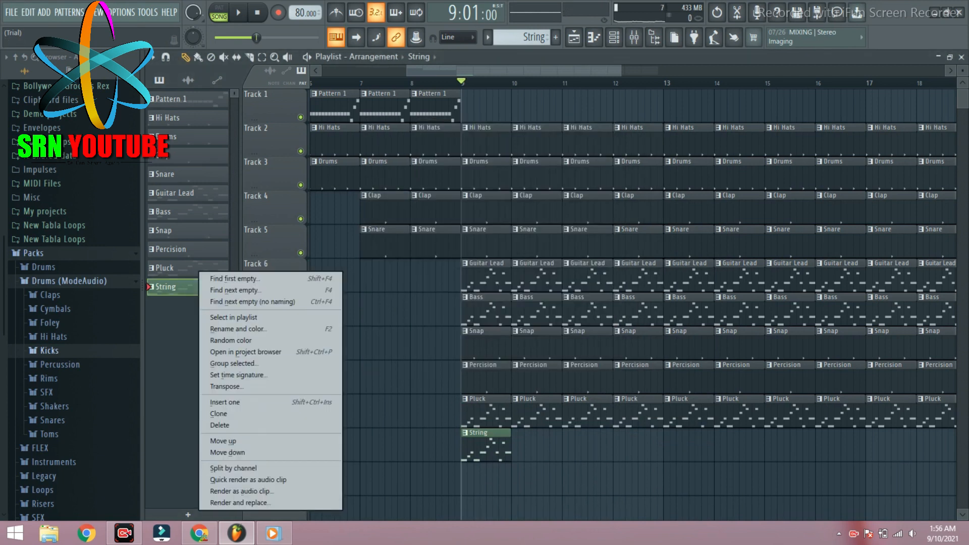
- Reopen the Nylon channel and check which category its preset belongs to in the Harmless preset list
key("F6")
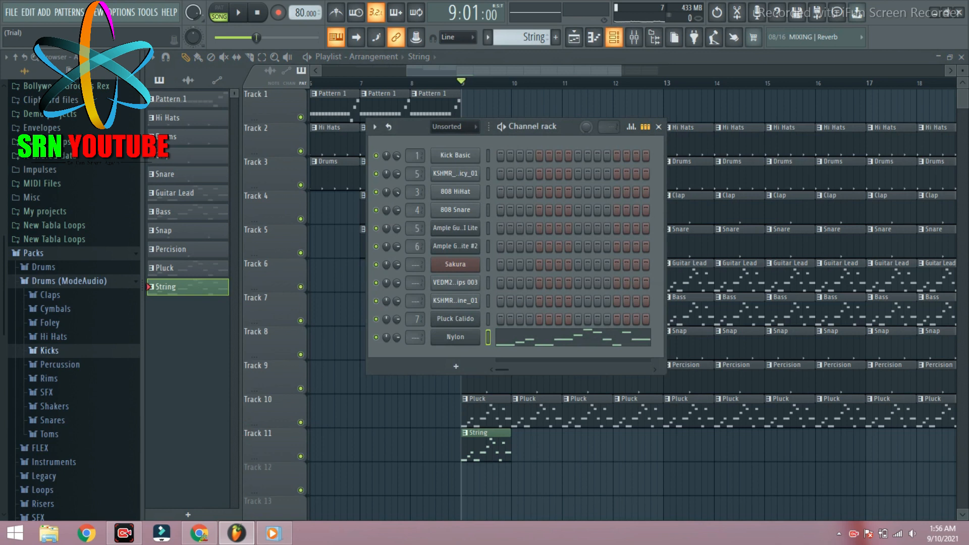
left_click(455, 337)
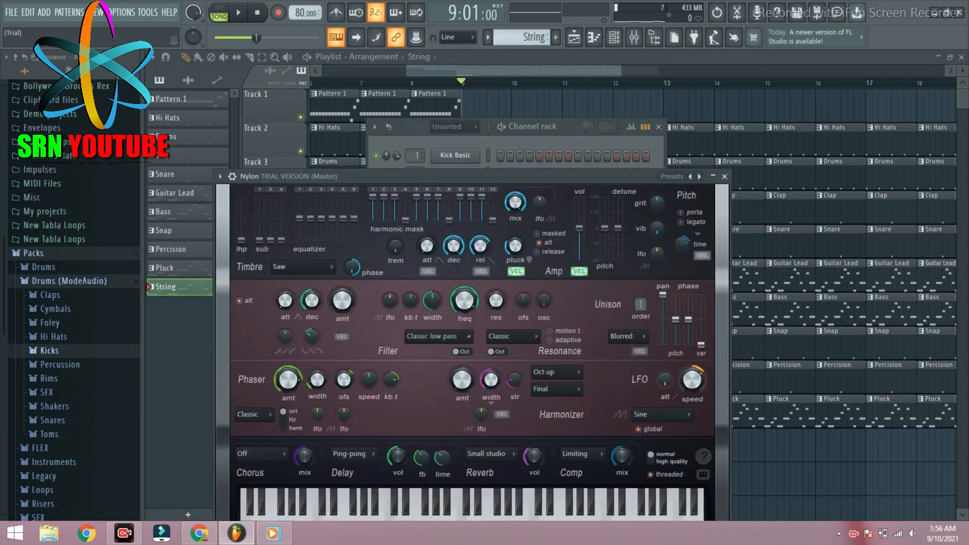
left_click(671, 176)
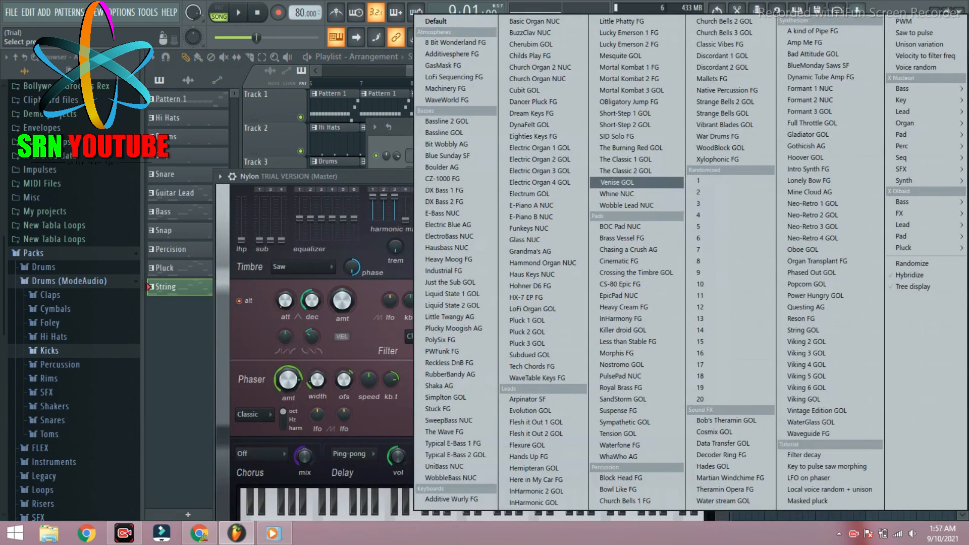
left_click(374, 57)
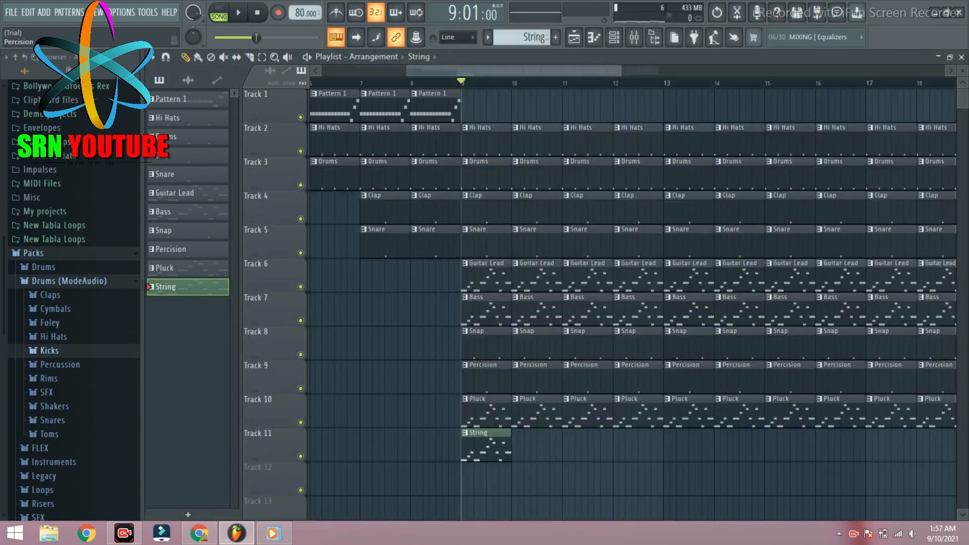
- Rename the String pattern as Synth
right_click(175, 287)
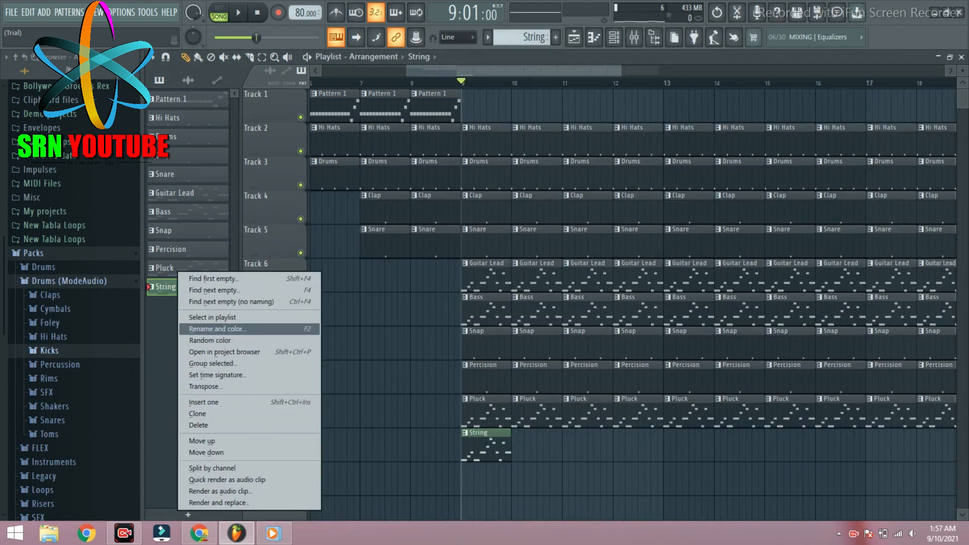
left_click(216, 329)
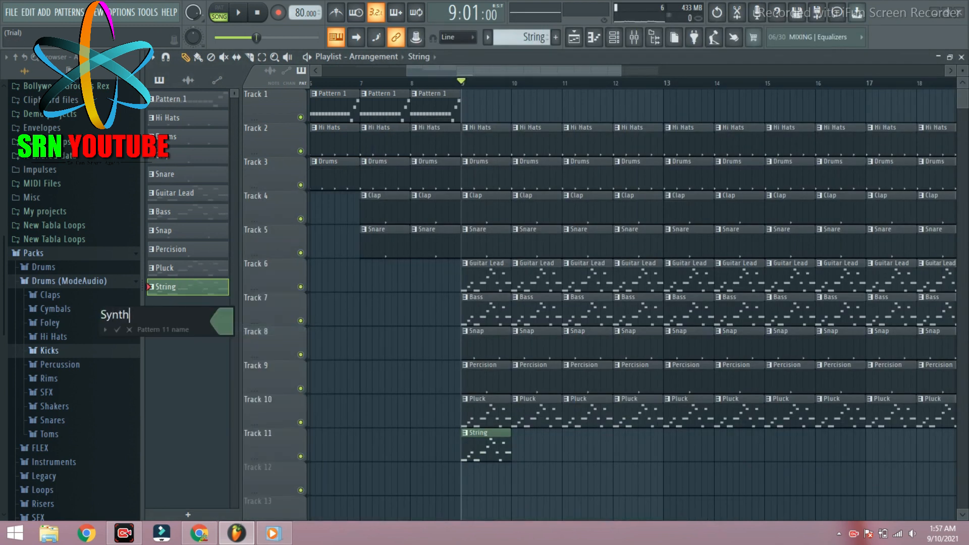
key("Return")
- Extend the Synth clips on Track 11 to bar 13, and clear the ones at bars 9 to 12
key("space")
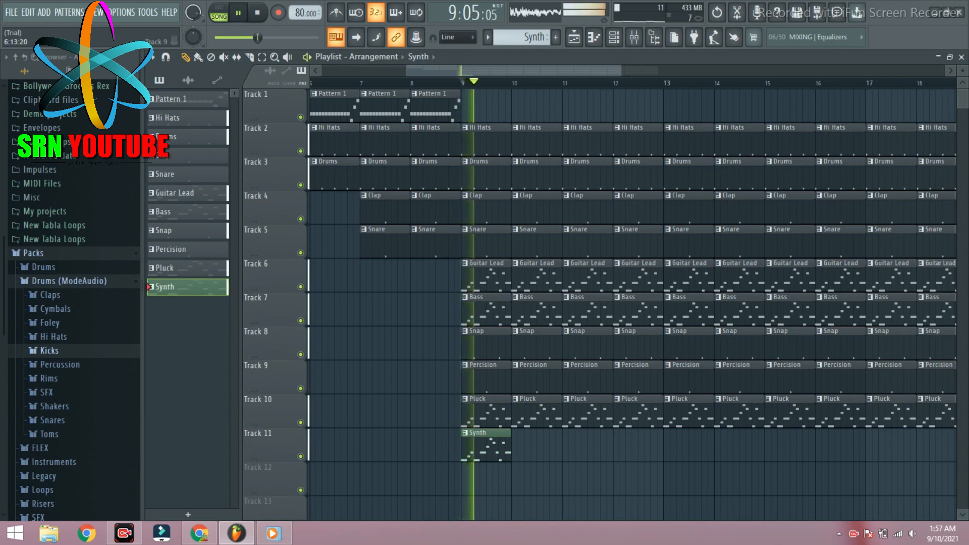
left_click(516, 445)
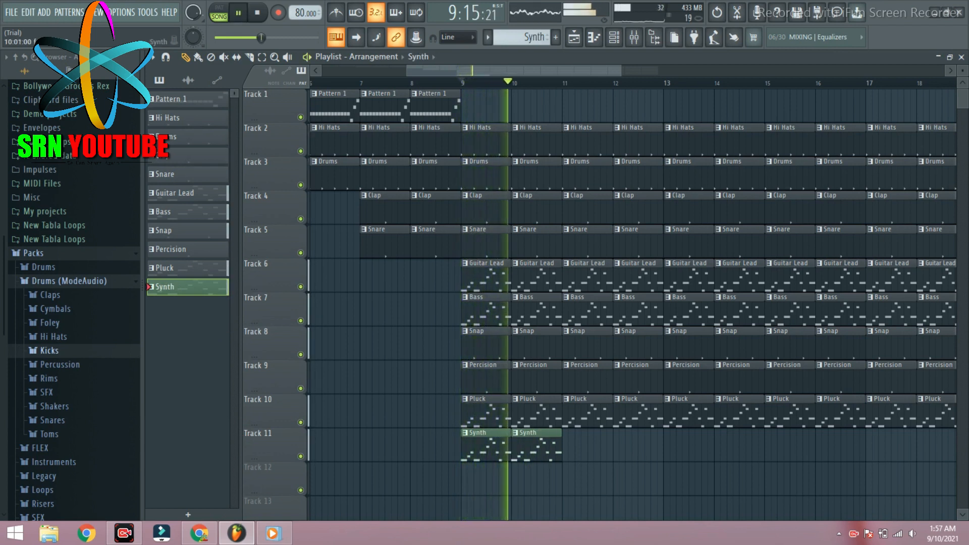
left_click(568, 445)
left_click_drag(570, 445, 682, 445)
right_click(487, 445)
right_click(530, 446)
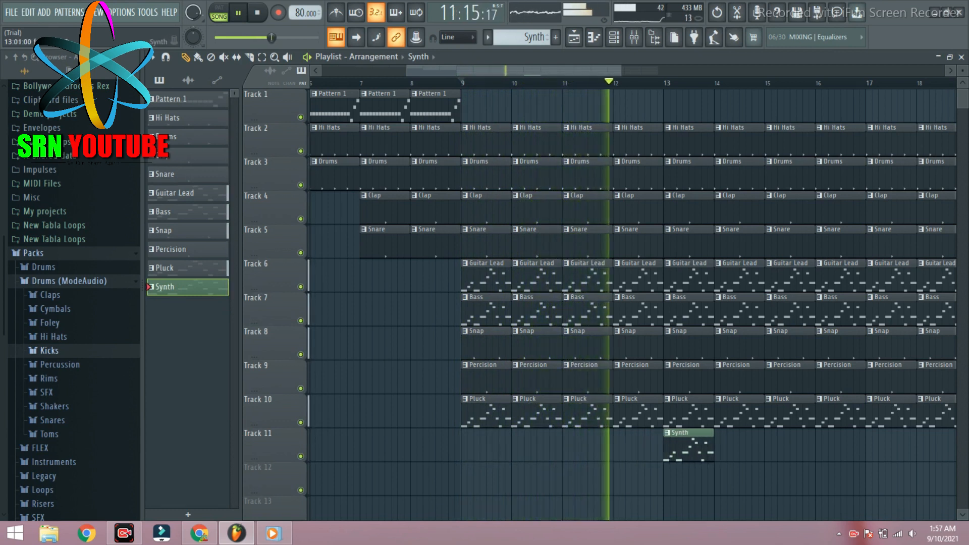
- Add Synth clips on Track 11 at bars 14, 15 and 16
left_click(719, 446)
left_click(774, 445)
left_click_drag(774, 445, 816, 445)
left_click(821, 446)
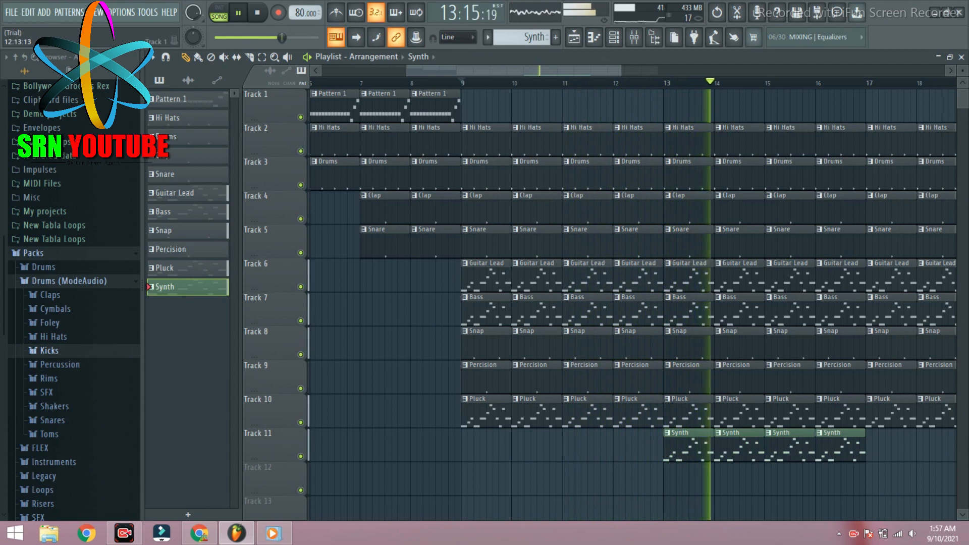
- Play the song from the start and delete the Pluck clips at bars 9, 10 and 11 on Track 10
left_click_drag(621, 71, 699, 71)
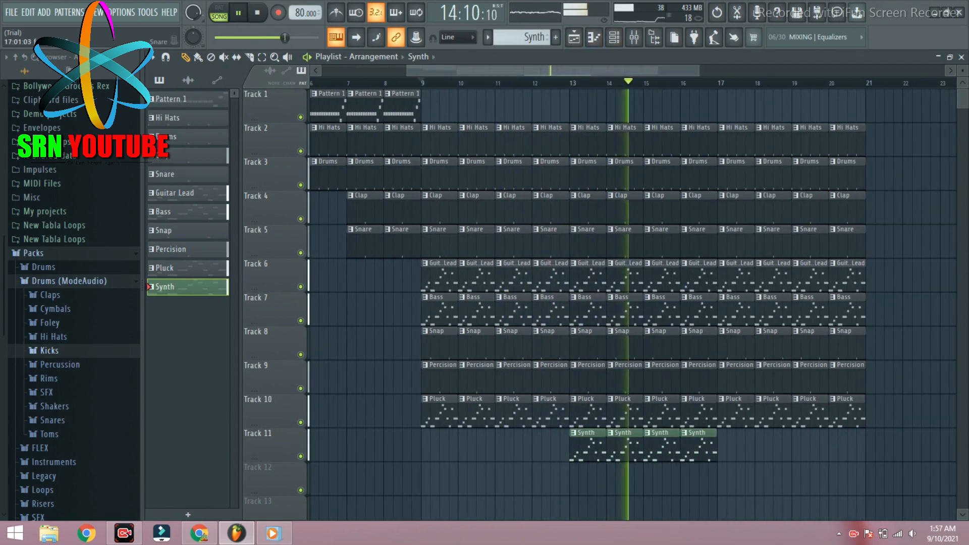
left_click_drag(505, 70, 535, 70)
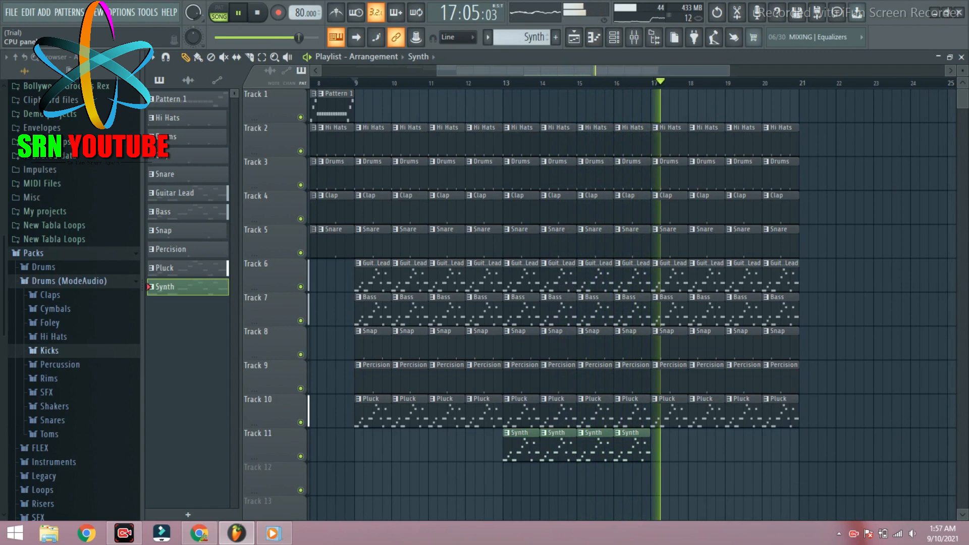
left_click_drag(583, 71, 470, 71)
left_click(317, 82)
right_click(626, 411)
right_click(648, 412)
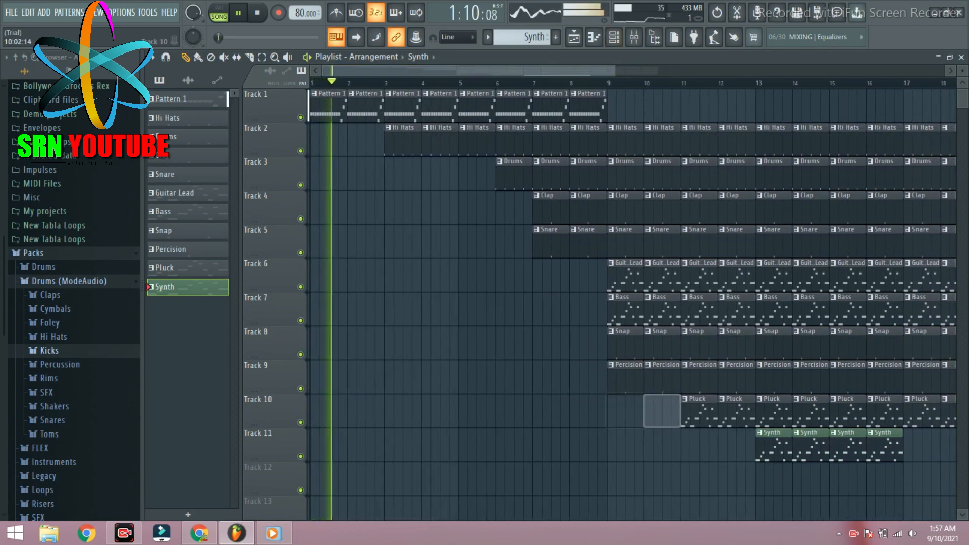
right_click(700, 412)
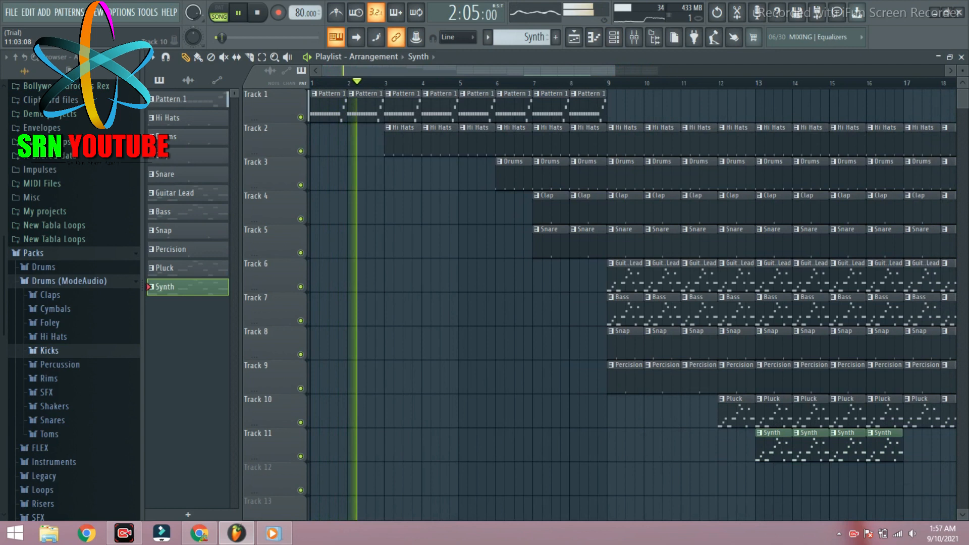
- Stop playback, route the Nylon channel to mixer insert 8, lower that insert's volume fader well below default, and close the mixer
key("space")
key("F9")
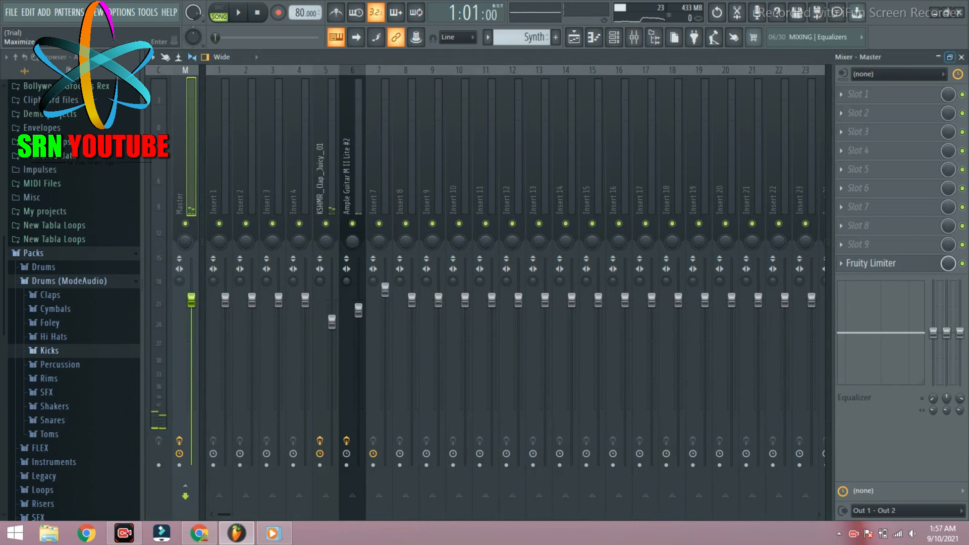
key("F5")
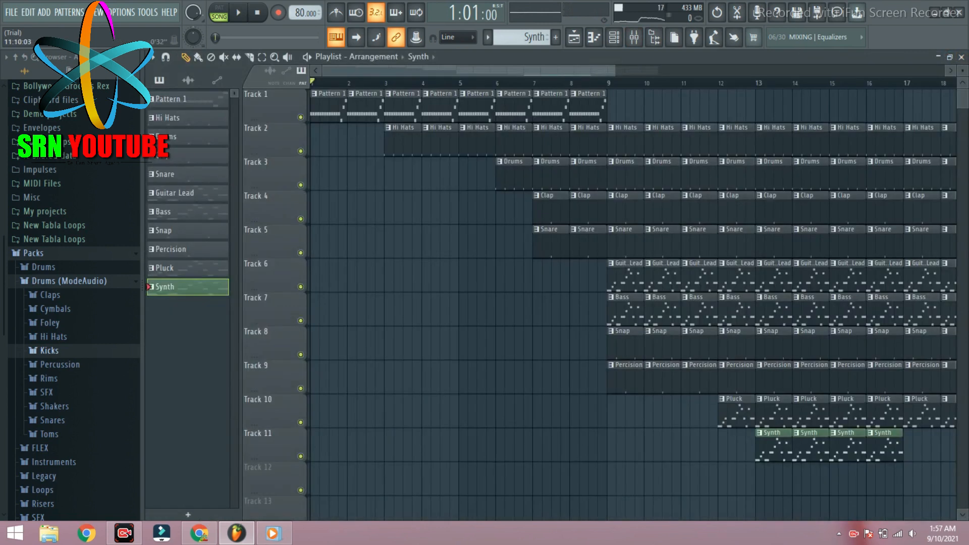
key("F6")
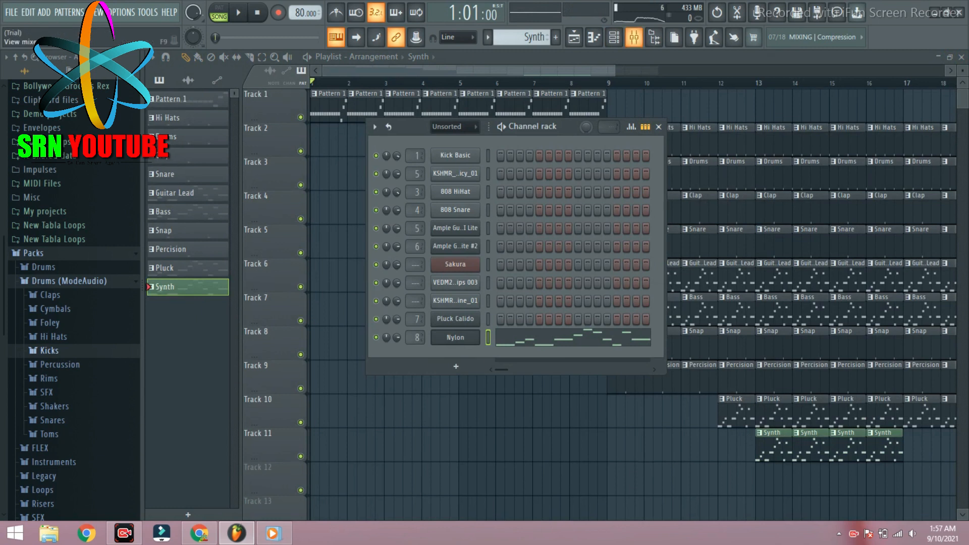
left_click(634, 37)
right_click(405, 202)
mouse_move(474, 192)
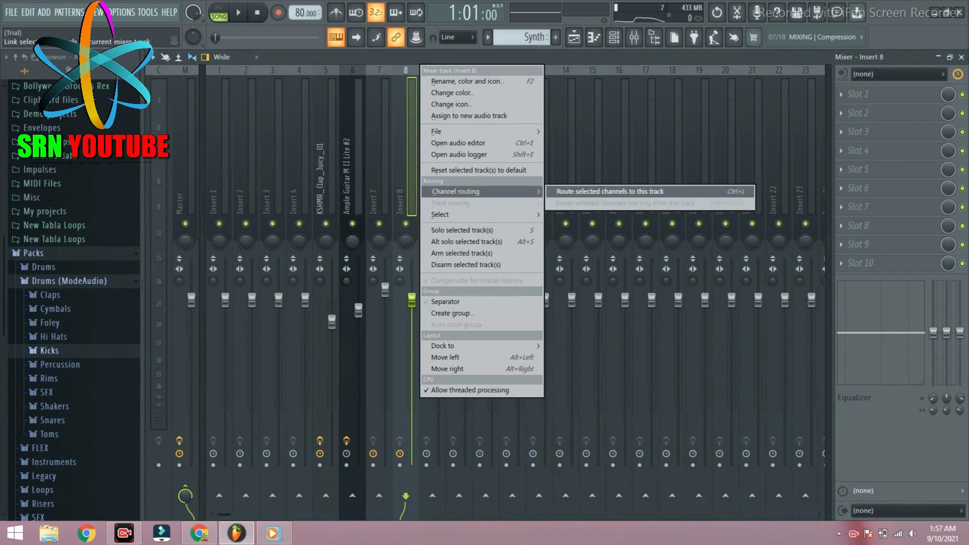
left_click(609, 191)
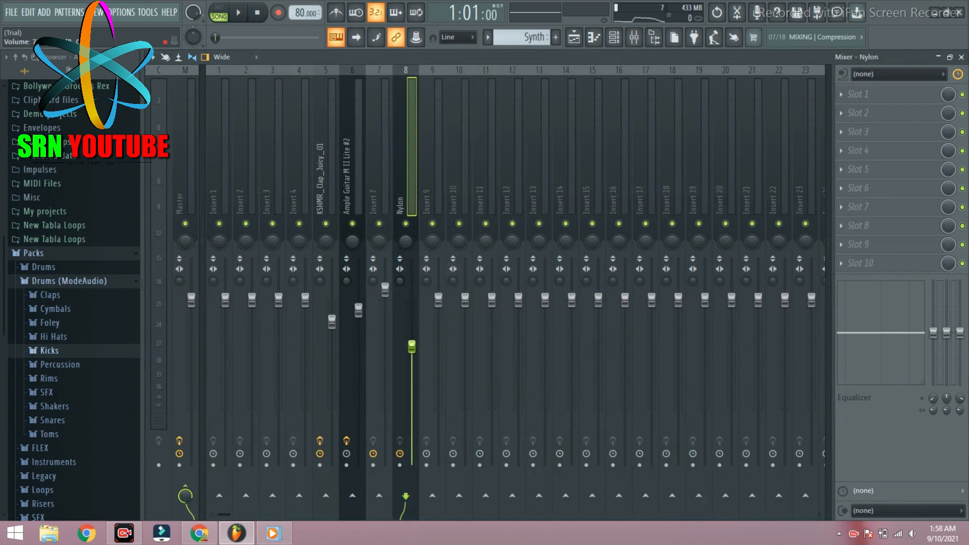
key("space")
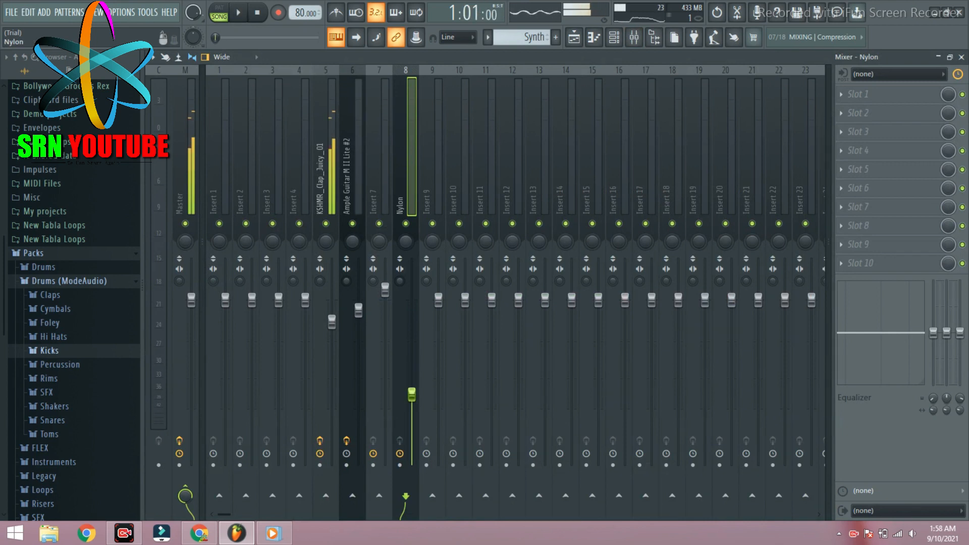
left_click(961, 57)
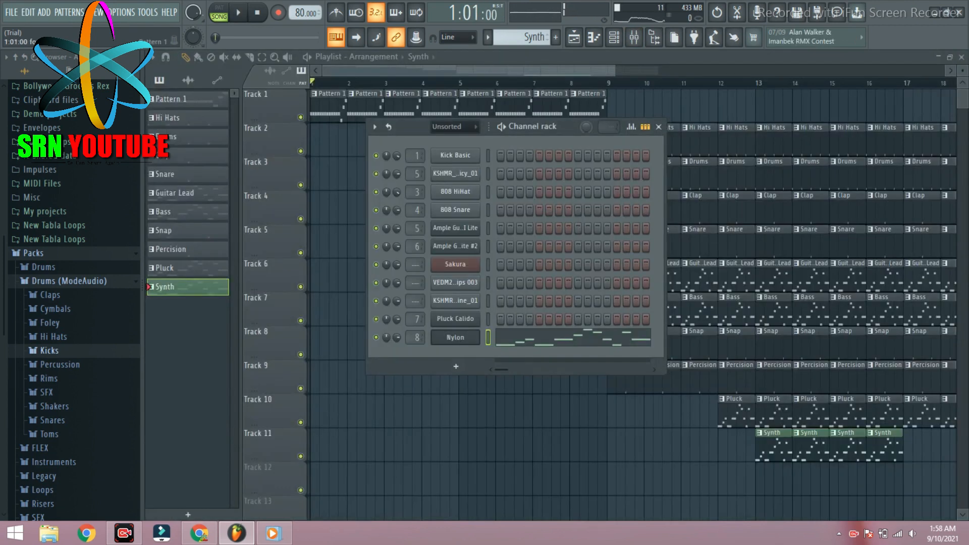
- Set the audio input of mixer Insert 11 to the mono source In 1
key("F9")
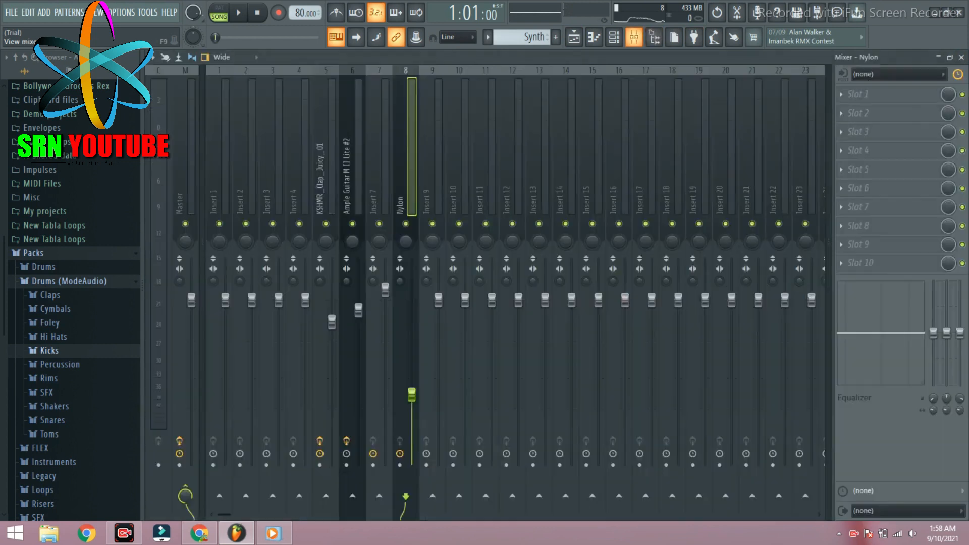
left_click(489, 192)
left_click(898, 74)
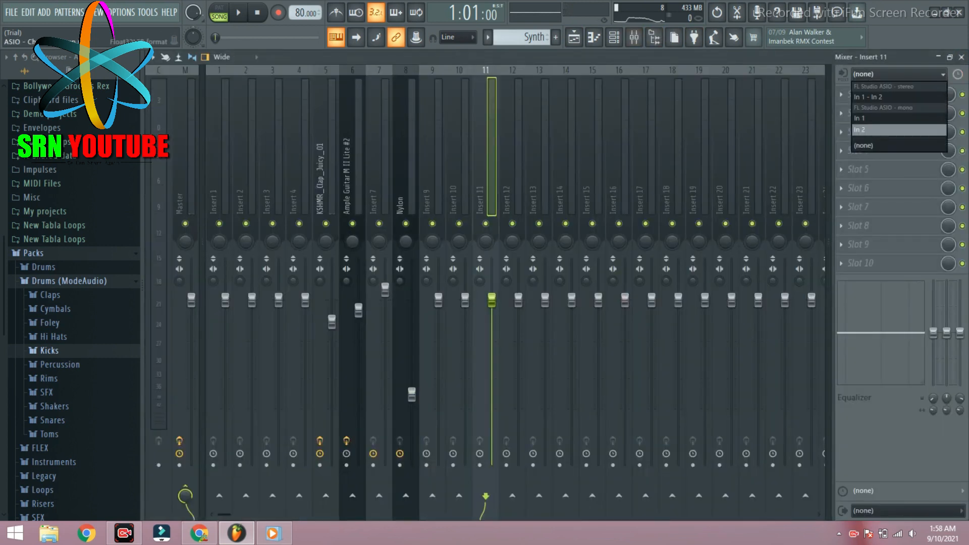
left_click(899, 119)
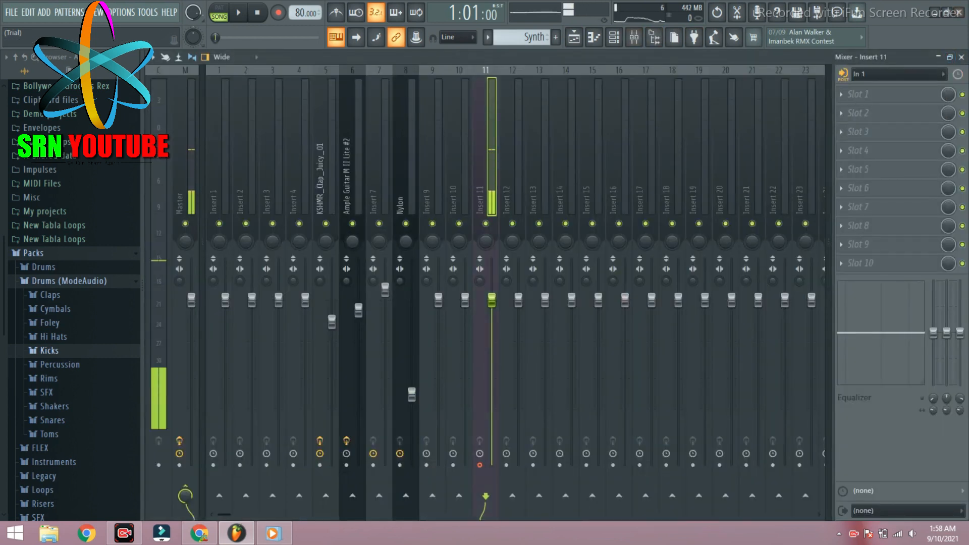
- Raise the Speakers level in the Windows Volume Mixer and close it
left_click(912, 534)
left_click(904, 510)
left_click_drag(709, 447, 709, 428)
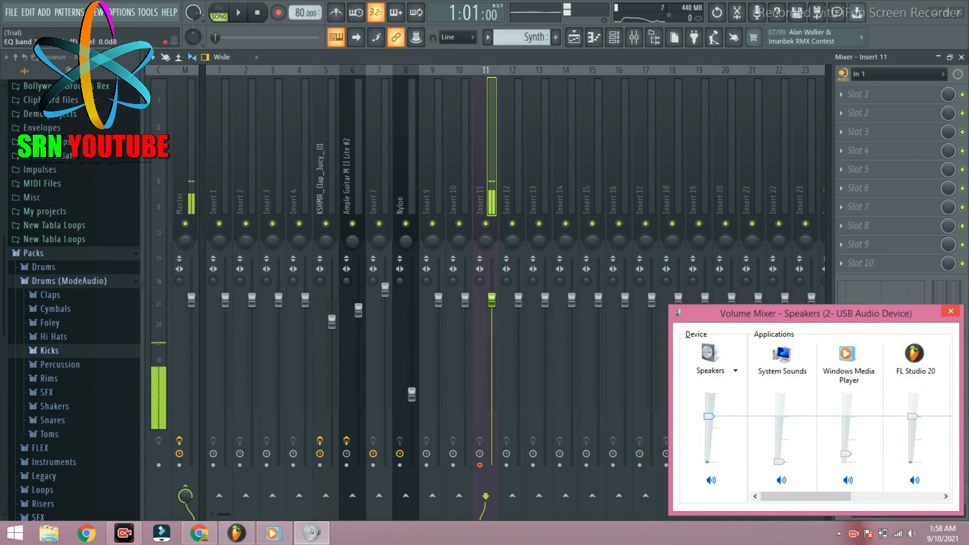
left_click(951, 311)
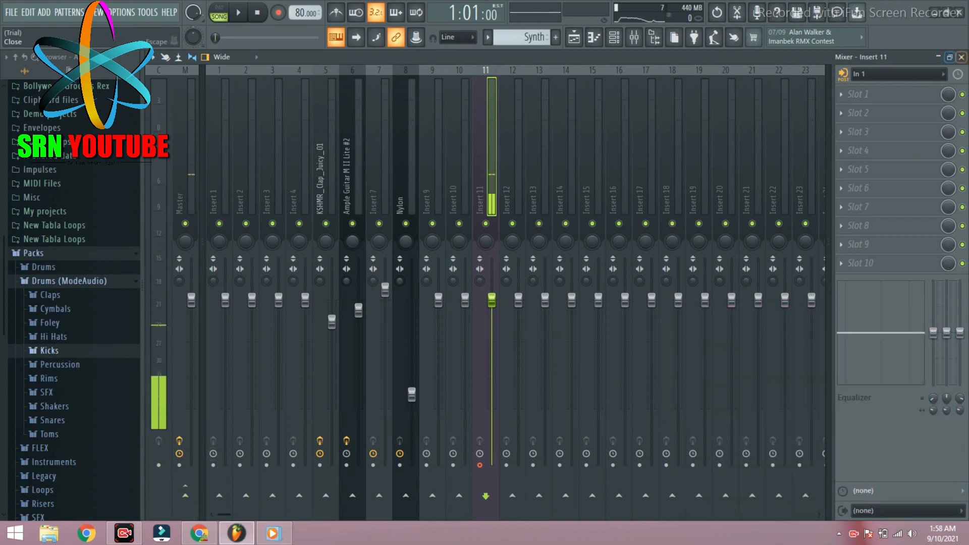
- Return to the playlist and start recording audio into the playlist as an audio clip
left_click(961, 57)
key("F6")
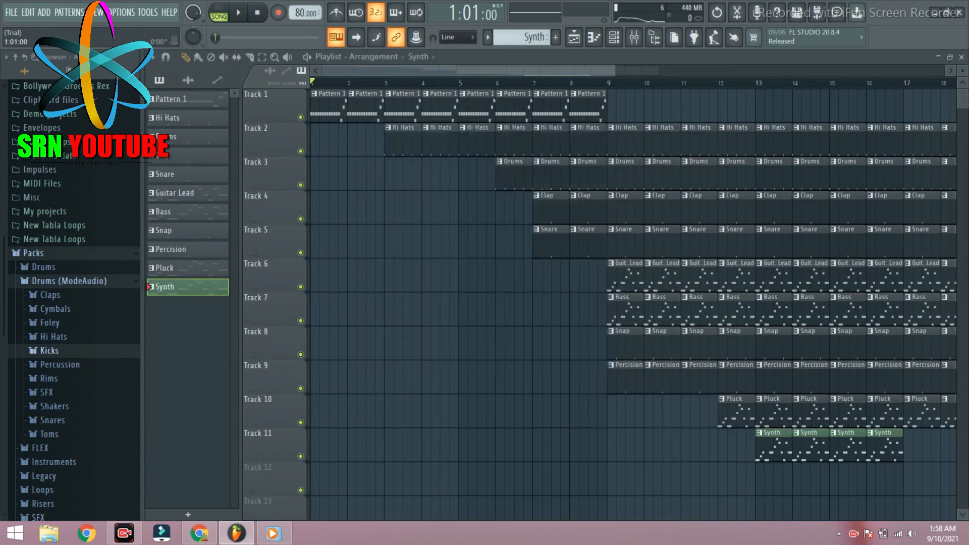
scroll(476, 174, "down", 3)
scroll(476, 175, "up", 2)
scroll(476, 174, "down", 2)
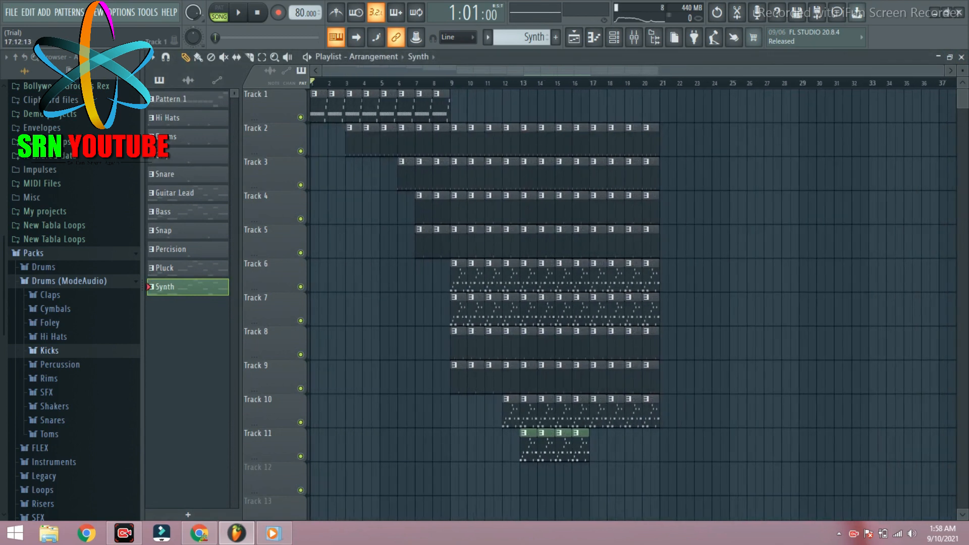
left_click(278, 13)
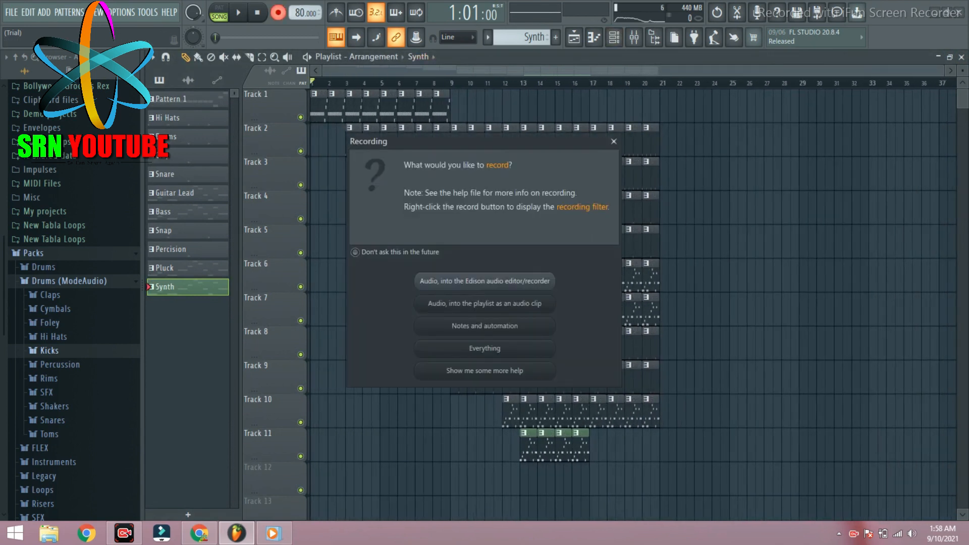
left_click(486, 282)
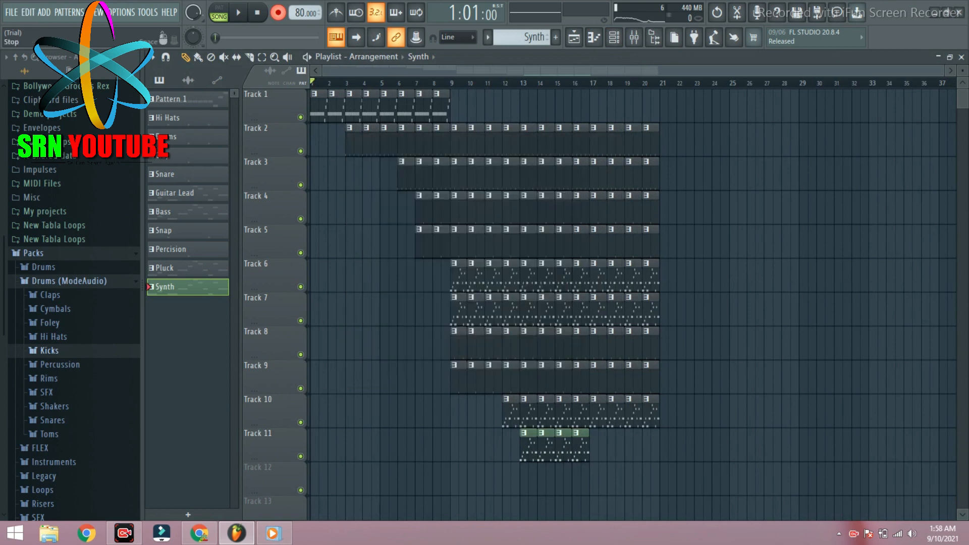
left_click(278, 12)
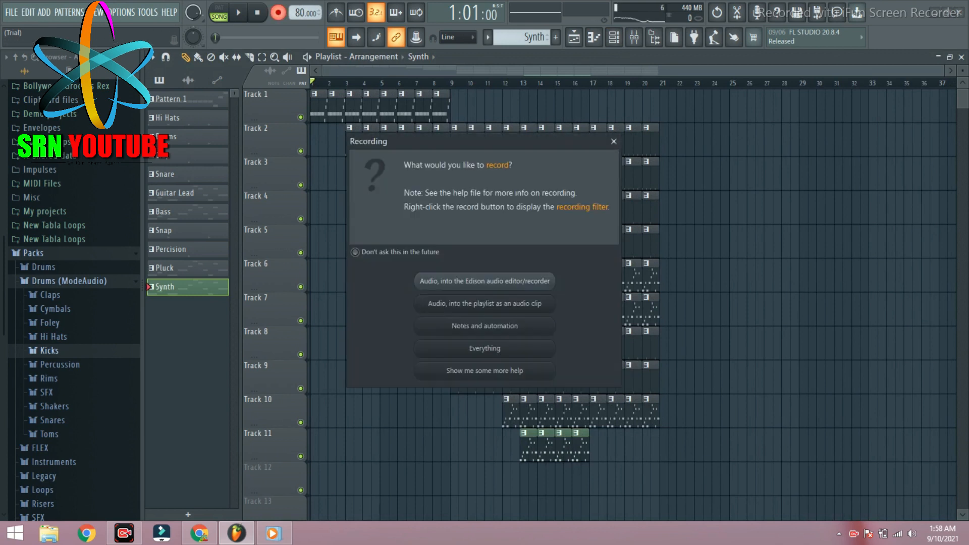
left_click(458, 304)
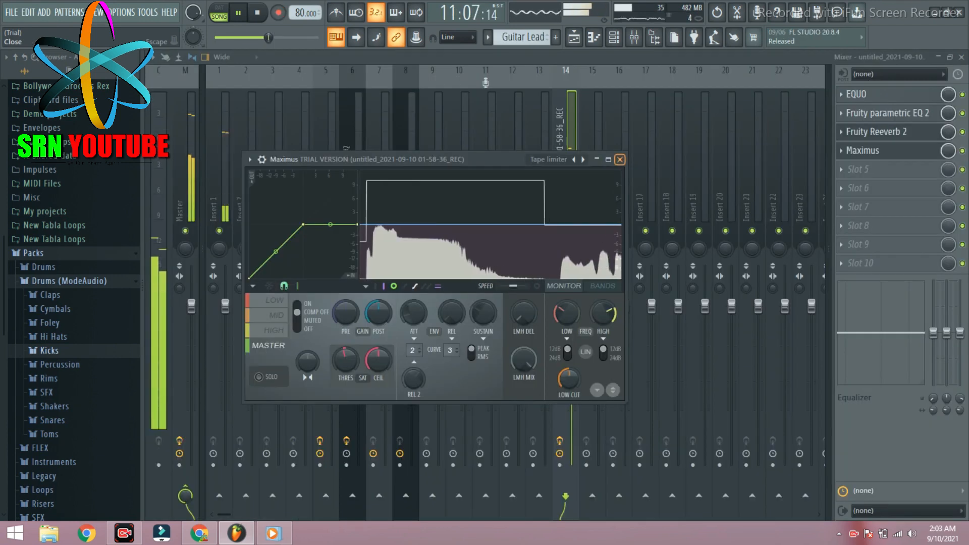
- Close Maximus and the mixer, and play the arrangement from bar 11 to review the recorded clip on the REC track
left_click(620, 160)
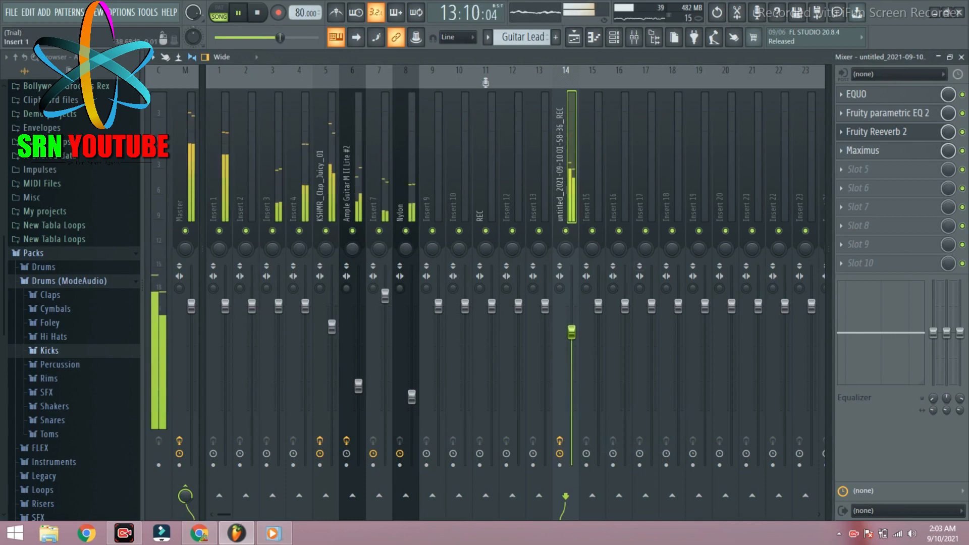
left_click(962, 57)
left_click_drag(460, 70, 379, 71)
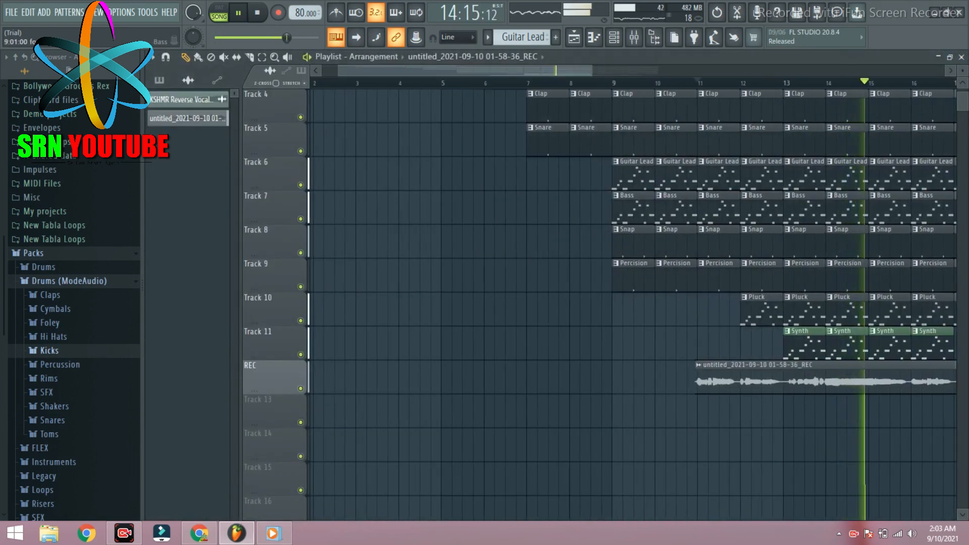
scroll(605, 244, "down", 4)
scroll(568, 244, "up", 3)
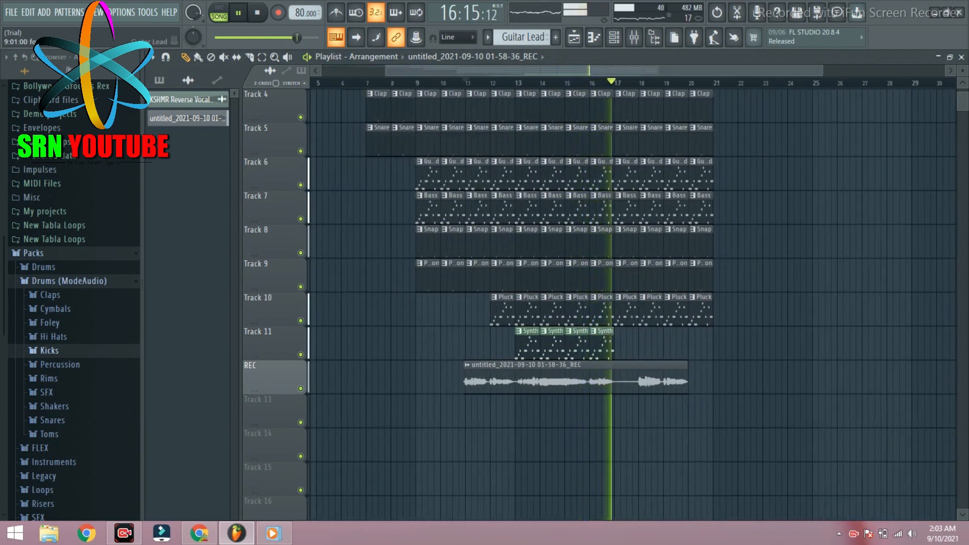
key("space")
scroll(704, 303, "up", 2)
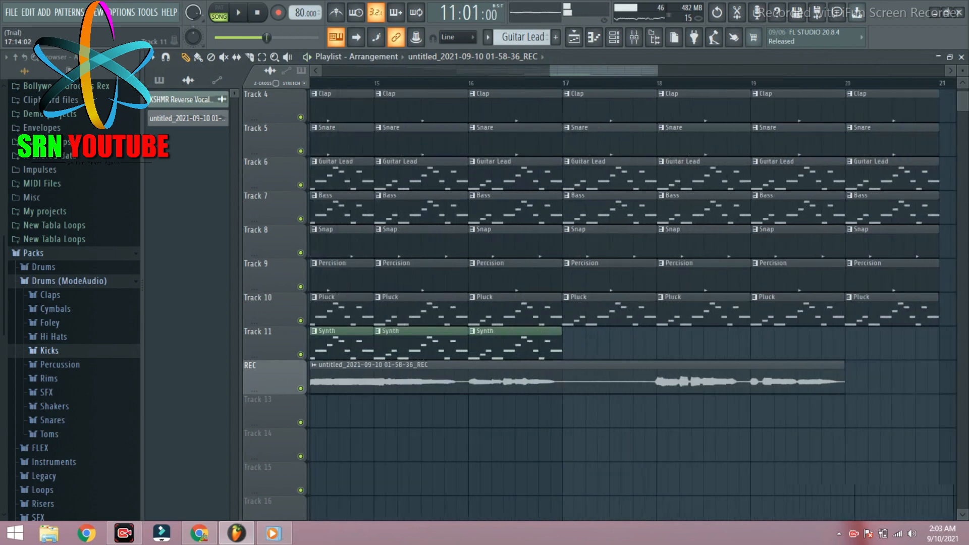
scroll(482, 302, "down", 2)
key("space")
scroll(631, 303, "up", 3)
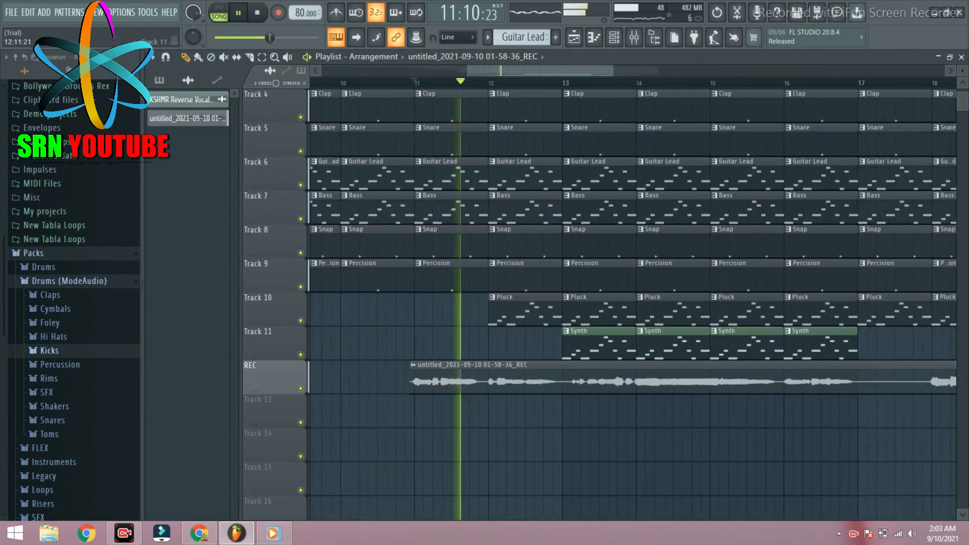
scroll(631, 303, "down", 1)
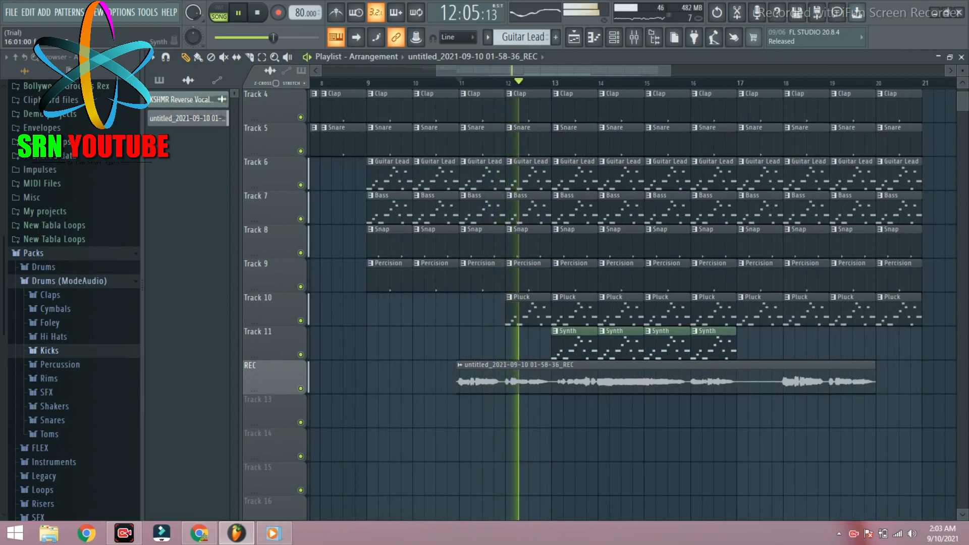
- Add Synth clips on Track 11 at bars 17, 18, 19 and 20
left_click(713, 345)
left_click(757, 346)
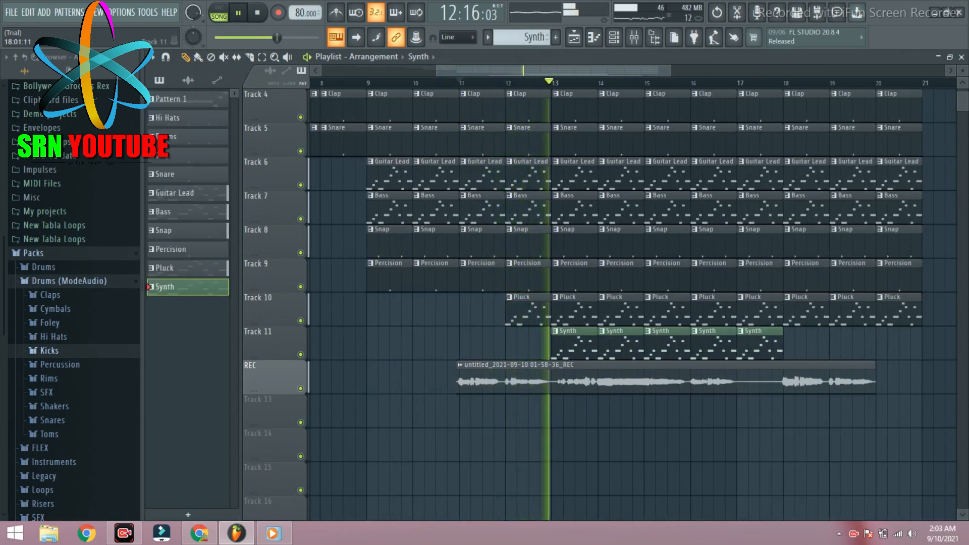
left_click(805, 346)
left_click(844, 346)
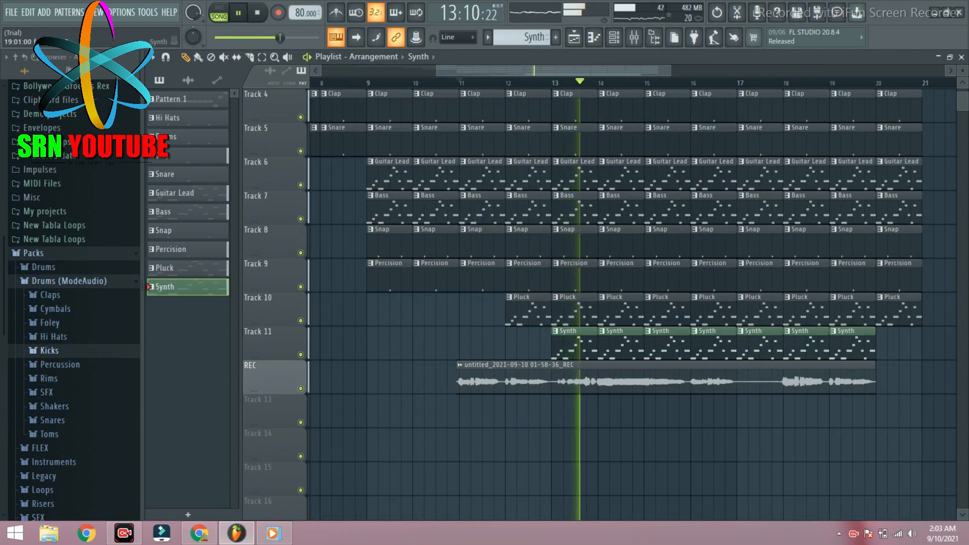
left_click(898, 346)
scroll(645, 346, "down", 1)
scroll(561, 346, "down", 2)
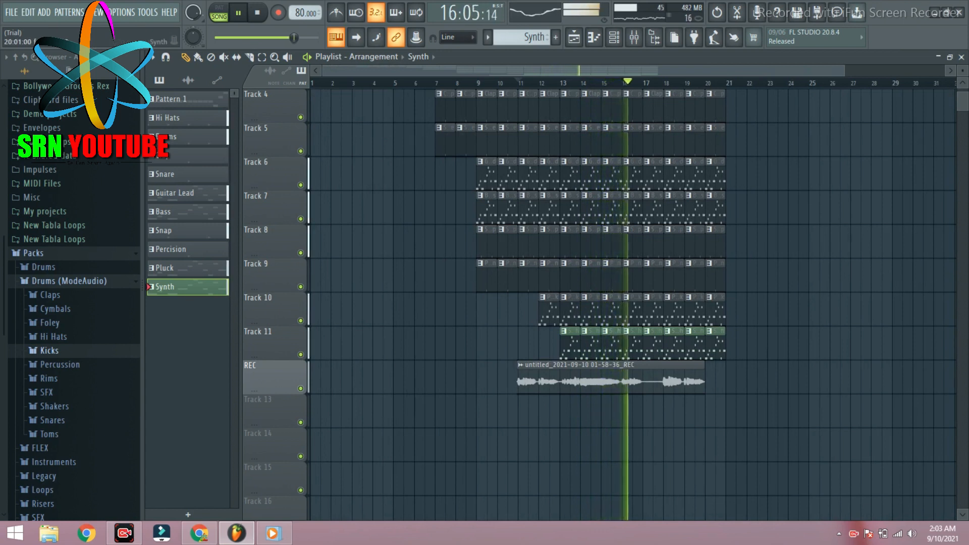
- Delete the recorded audio clip from the REC track
scroll(626, 380, "up", 3)
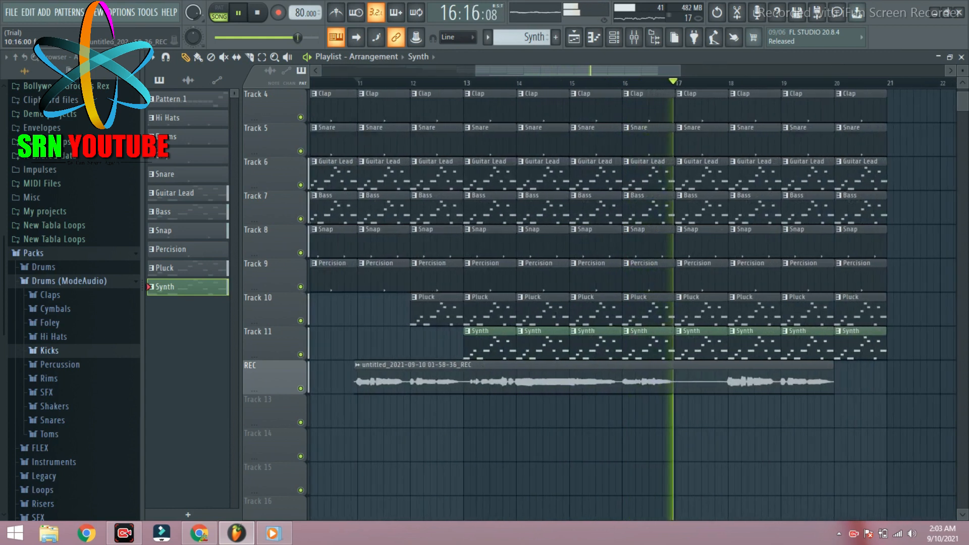
scroll(626, 379, "down", 2)
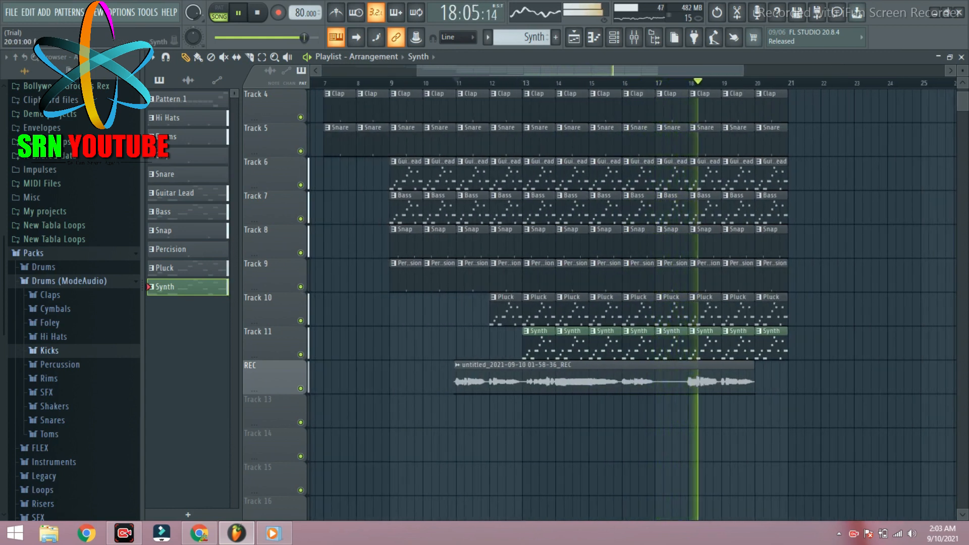
right_click(535, 377)
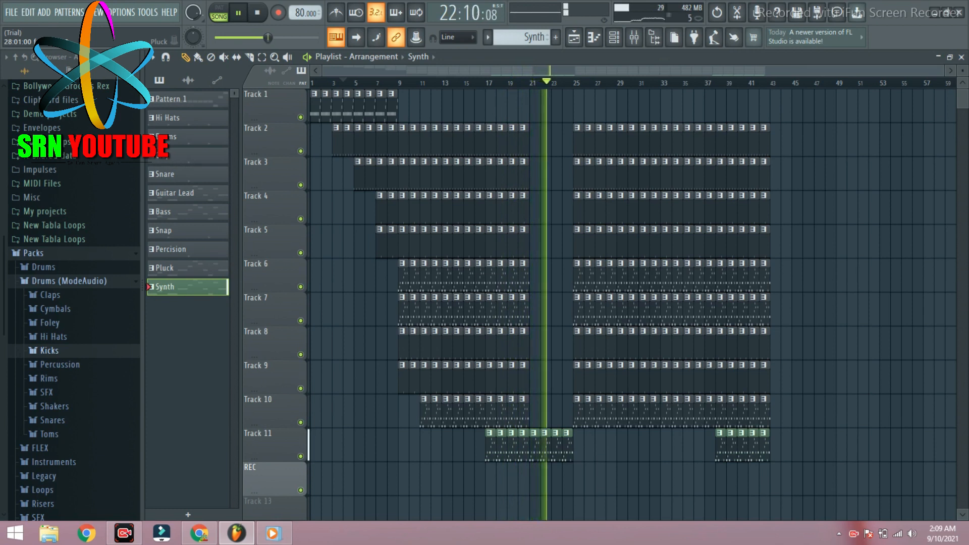
- Fill the gap on Track 2 with Hi Hats clips at bars 21, 22, 23 and 24
scroll(573, 310, "up", 6)
left_click(352, 141)
left_click(400, 141)
left_click(460, 141)
left_click(521, 141)
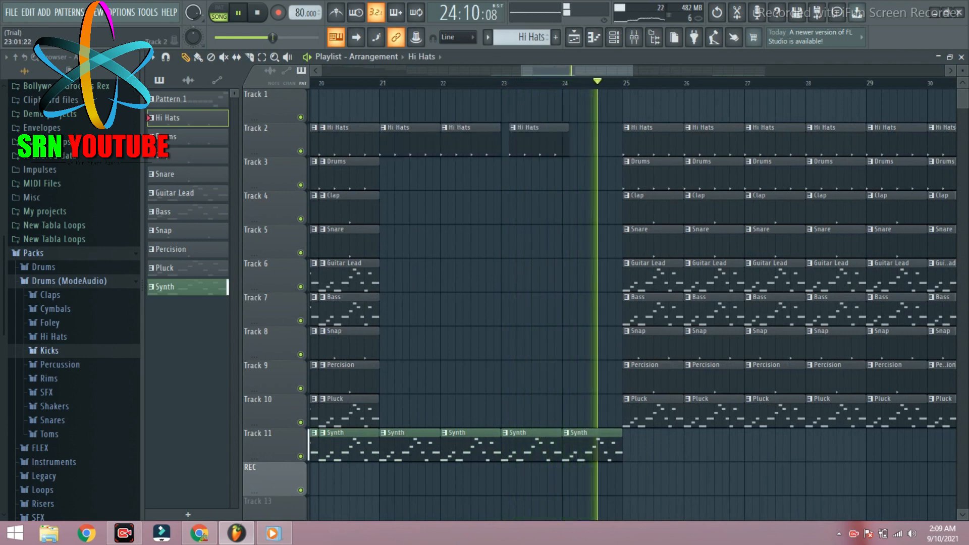
left_click(581, 141)
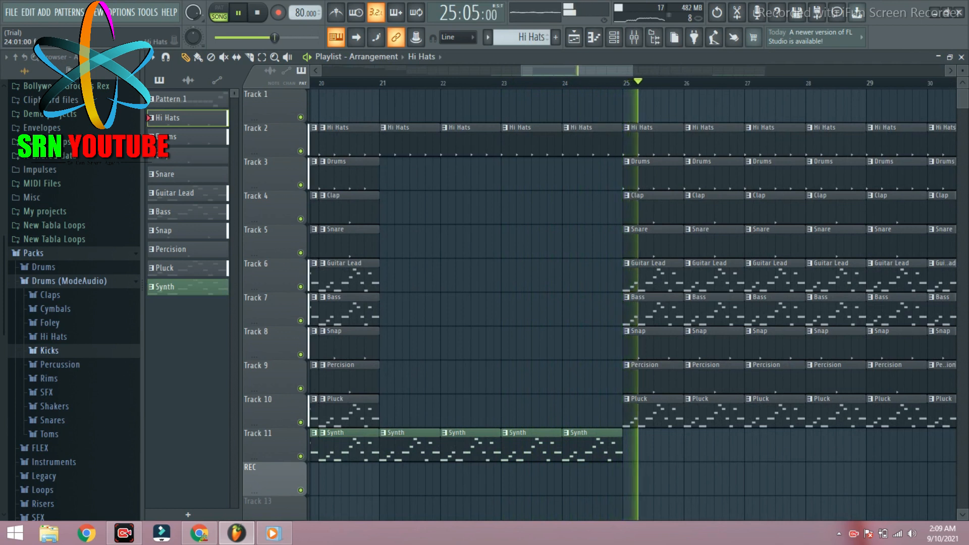
- Play the arrangement from around bar 20 and add Drums clips on Track 3 at bars 23 and 24
key("space")
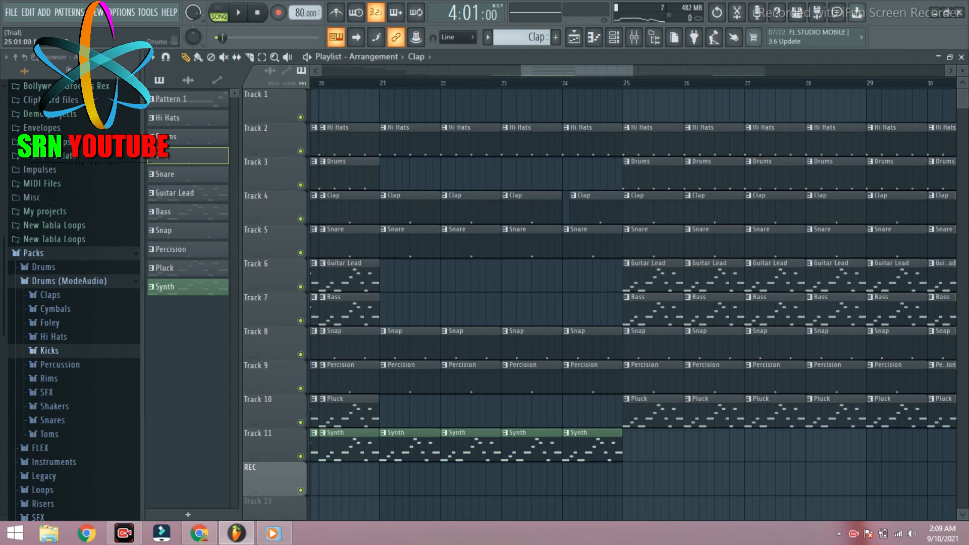
scroll(517, 107, "down", 6)
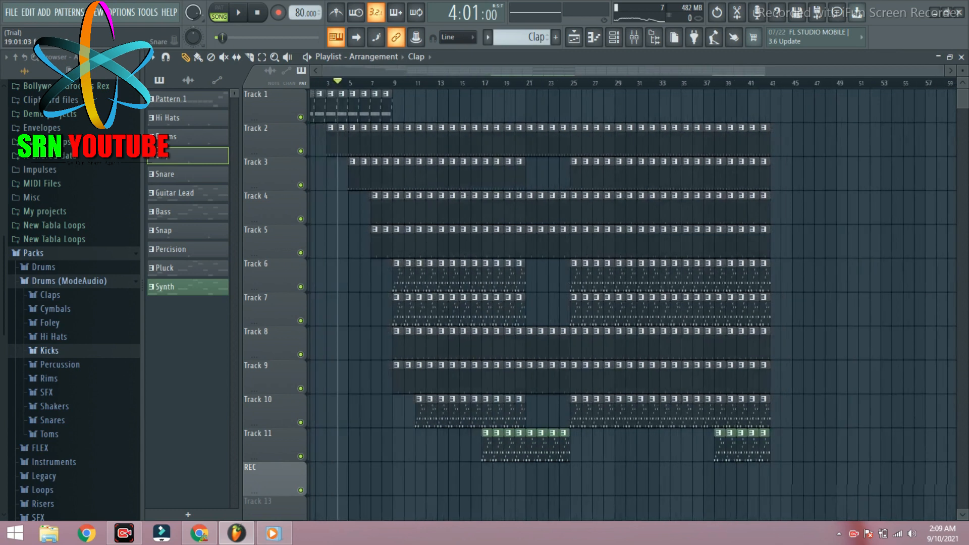
scroll(517, 107, "up", 6)
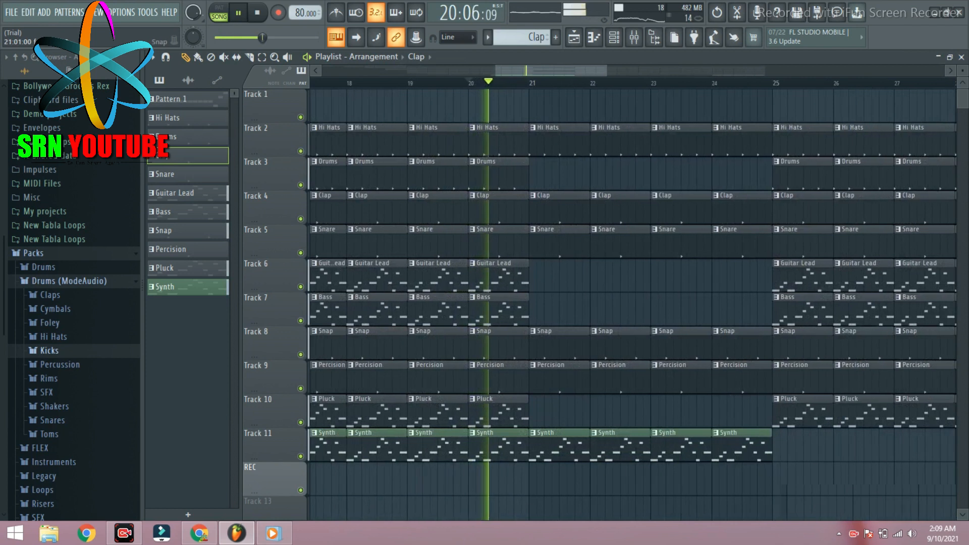
scroll(594, 303, "down", 2)
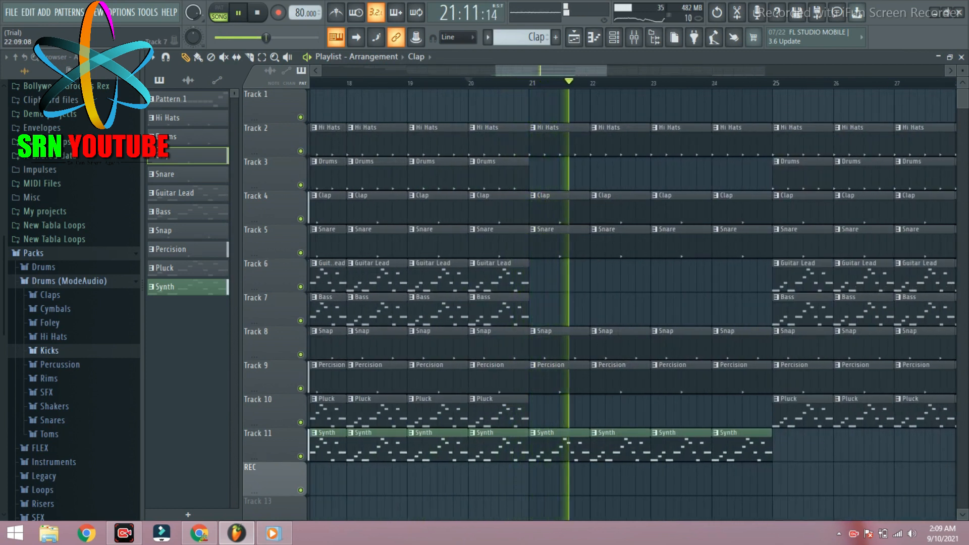
left_click(795, 175)
left_click(657, 175)
left_click(715, 175)
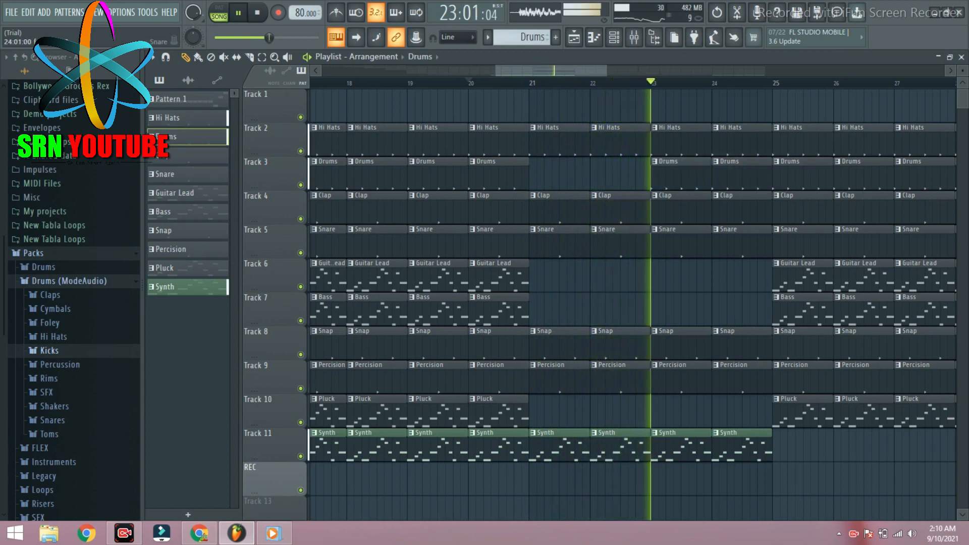
- Stop playback and delete all clips on Tracks 2 to 10 from bar 31 onward
scroll(721, 107, "down", 4)
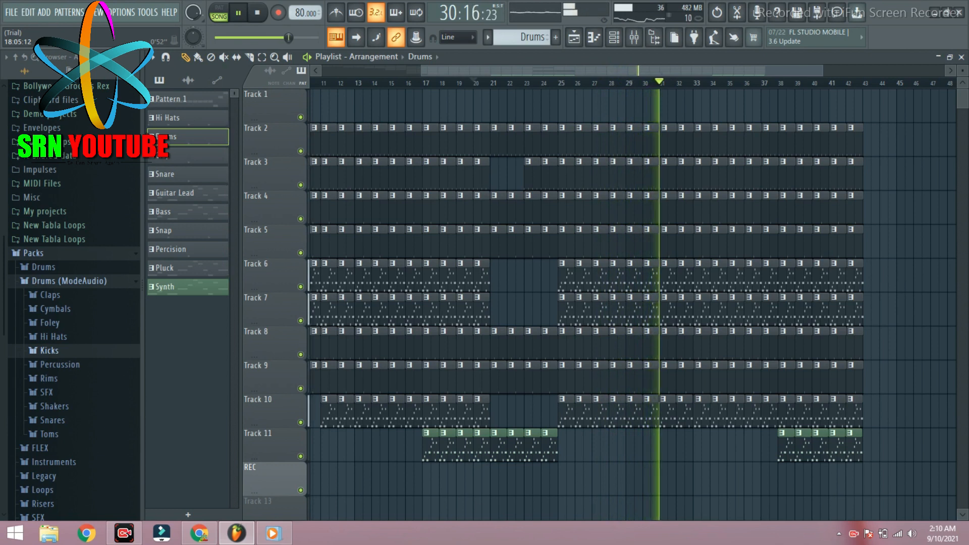
key("space")
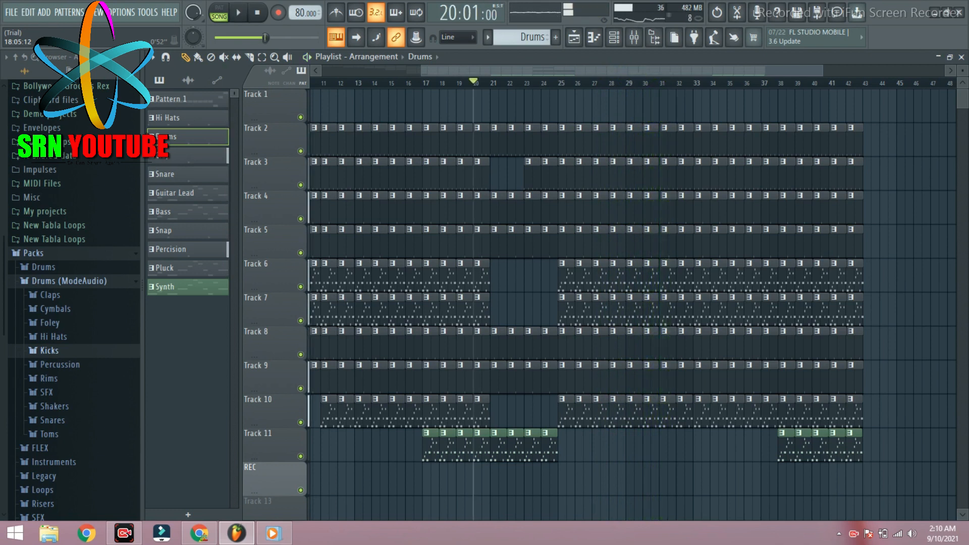
scroll(682, 174, "up", 5)
scroll(682, 202, "down", 2)
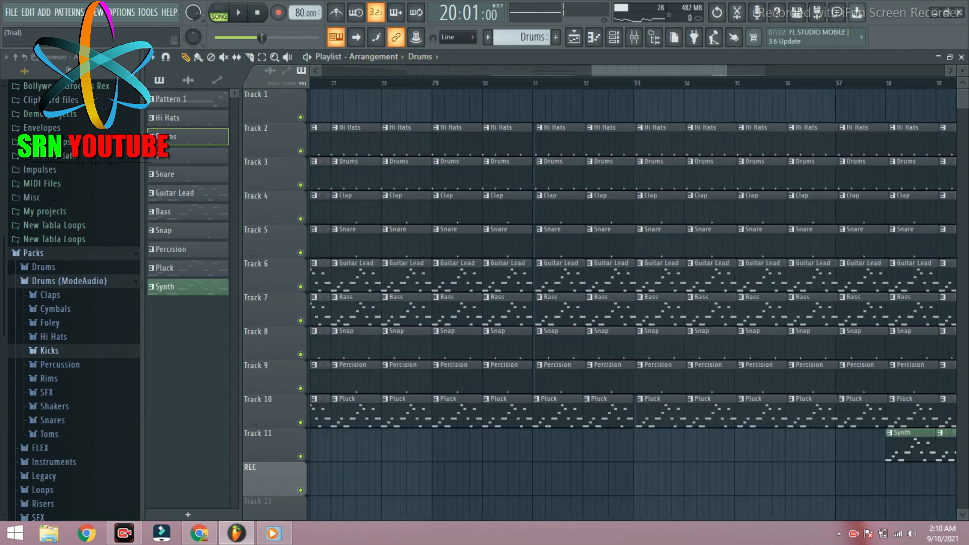
left_click_drag(558, 91, 813, 88)
scroll(954, 426, "down", 3)
key("Delete")
key("Delete")
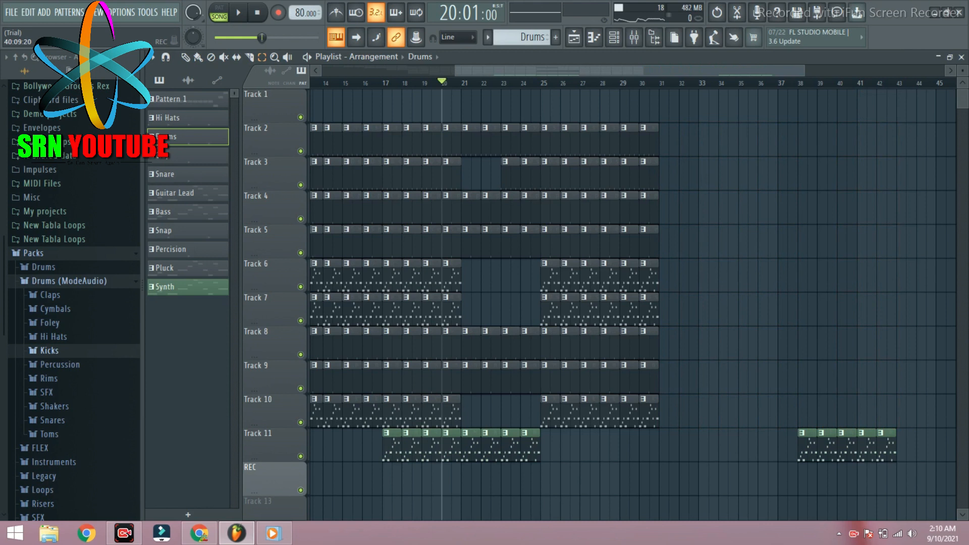
- Delete the Synth clips at bars 38 to 42 on Track 11 and add Synth clips at bars 28, 29 and 30
left_click_drag(788, 429, 904, 464)
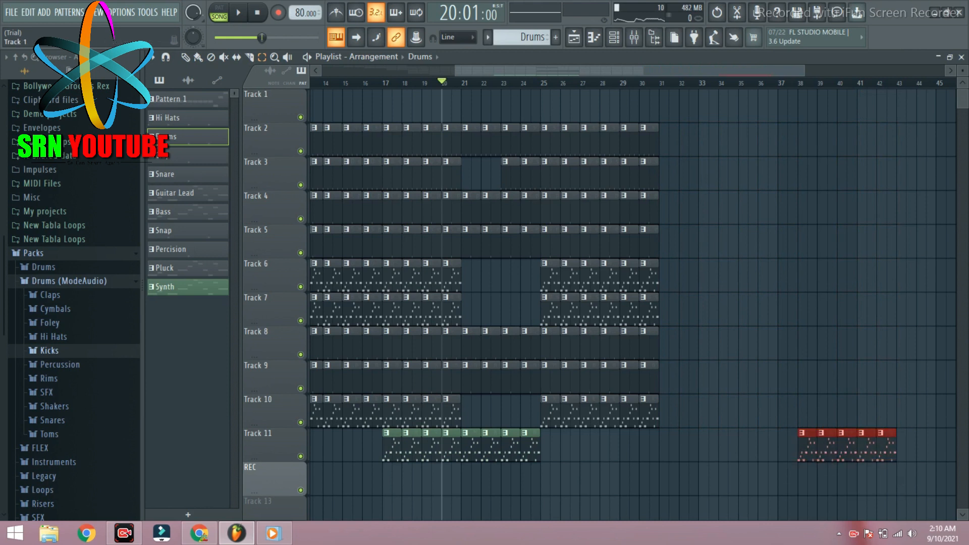
key("Delete")
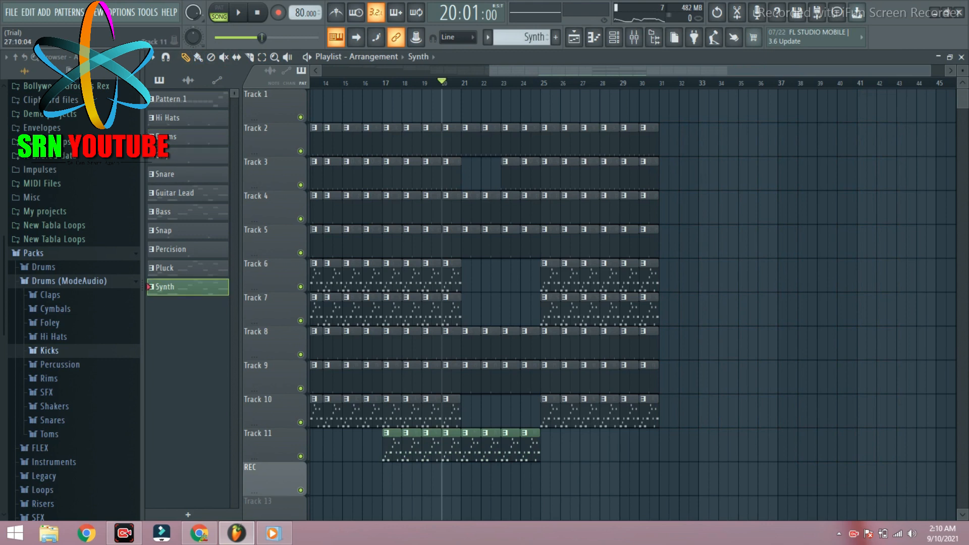
scroll(591, 445, "up", 4)
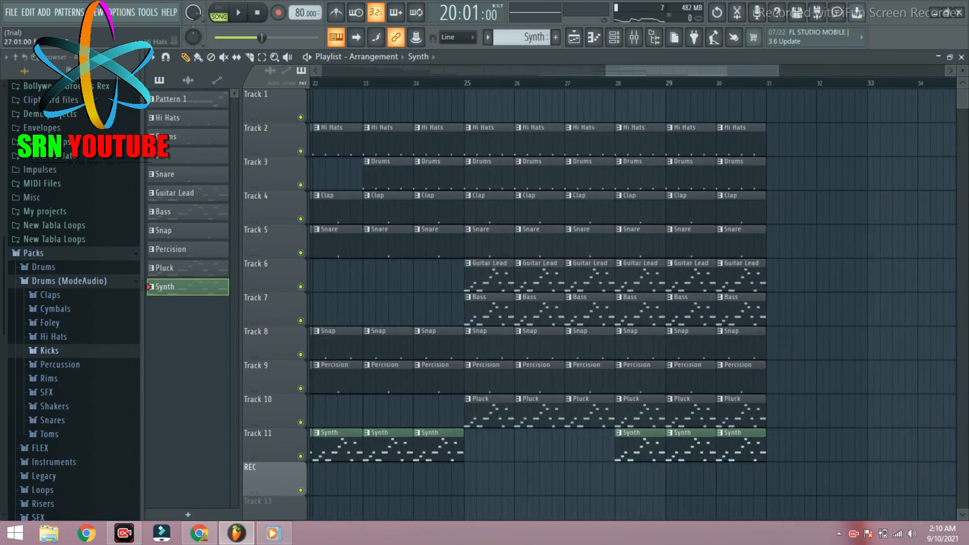
- Play back the new end section, and replay the arrangement from bar 21 to review the break
key("space")
scroll(591, 446, "down", 4)
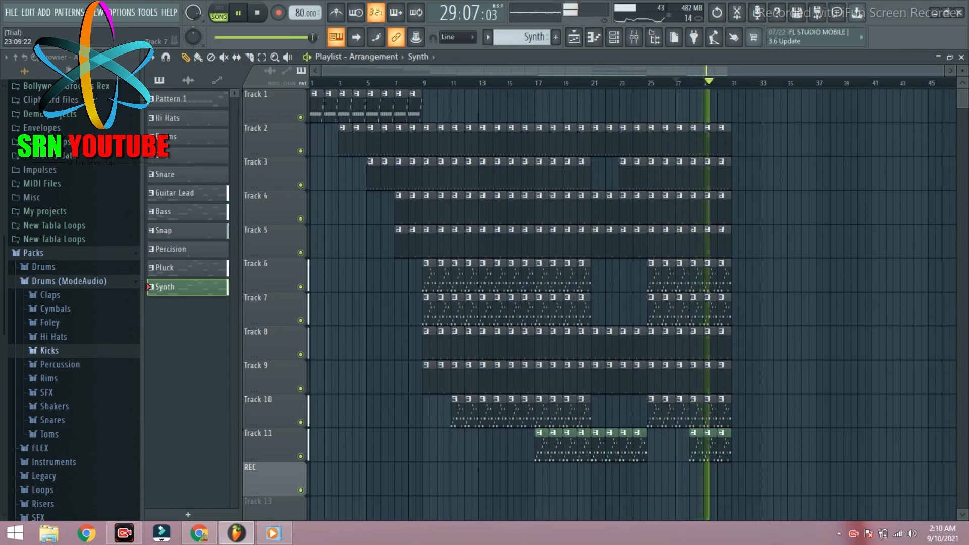
left_click(592, 82)
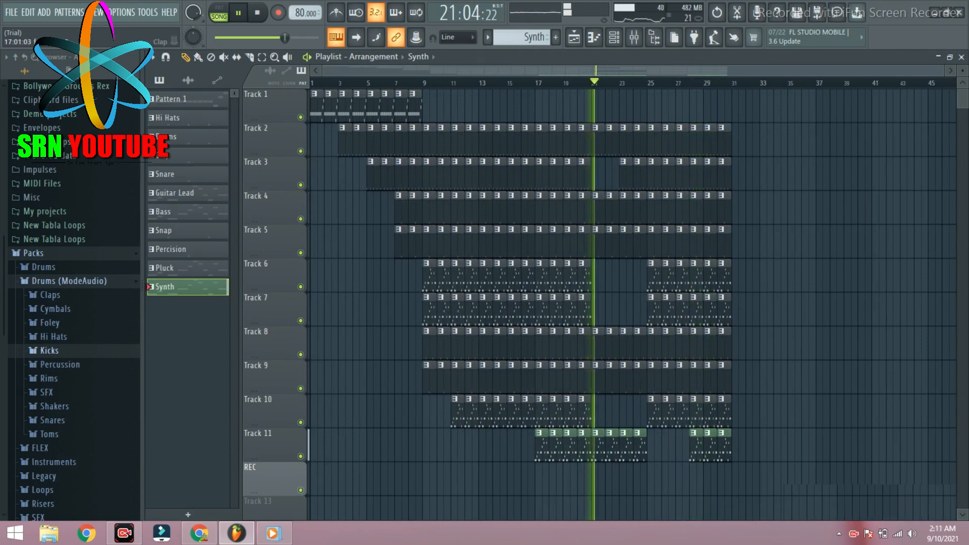
scroll(540, 243, "up", 5)
scroll(634, 303, "down", 3)
scroll(633, 303, "right", 4)
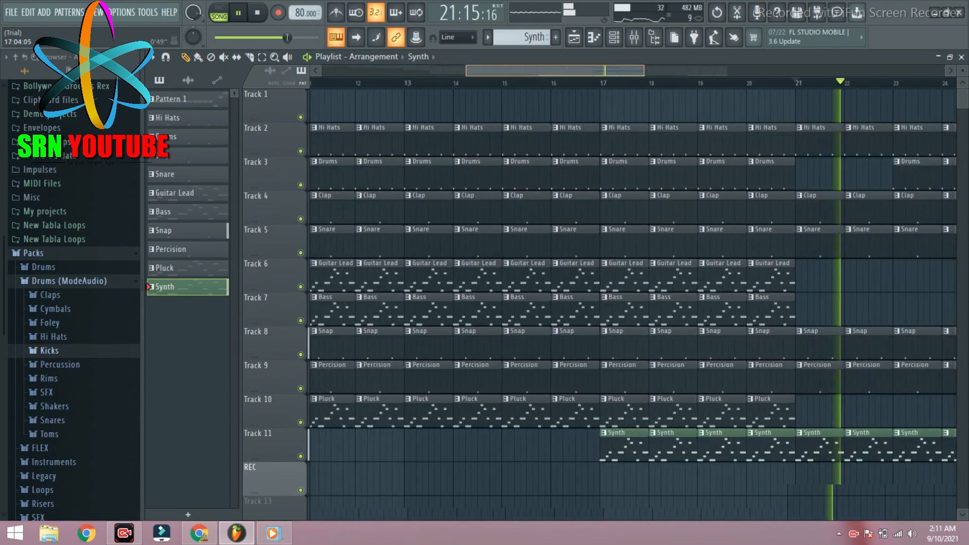
key("space")
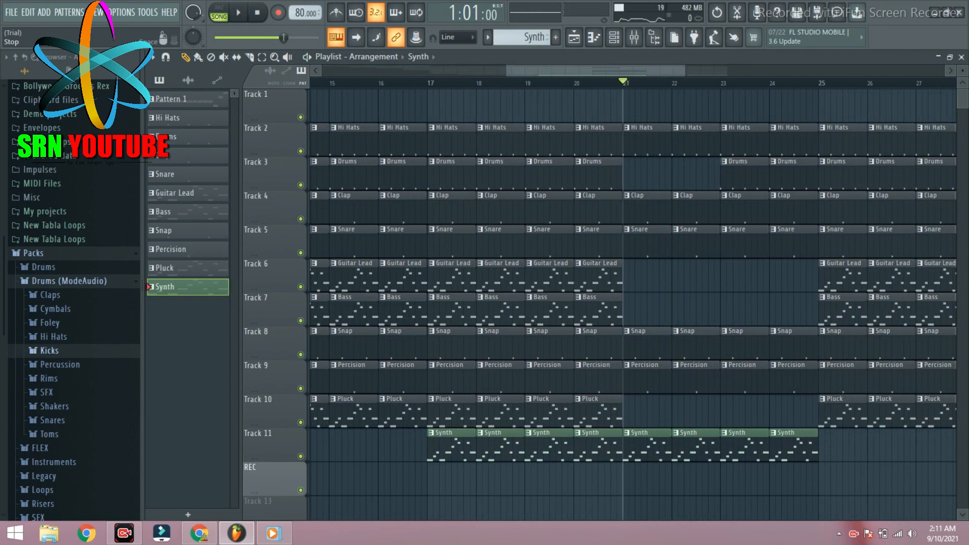
key("space")
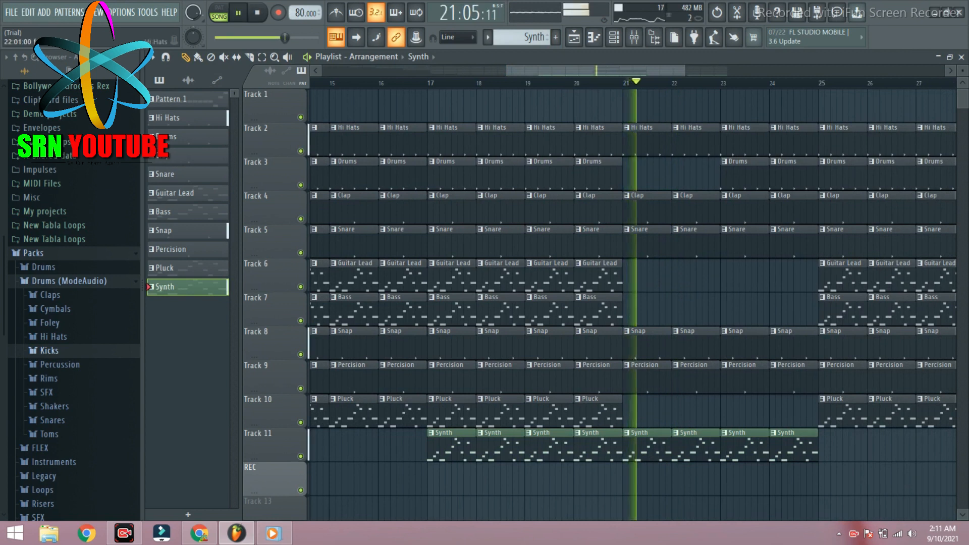
- Stop playback and remove the Clap and Snare clips at bars 21 and 22 on Tracks 4 and 5
scroll(624, 303, "up", 2)
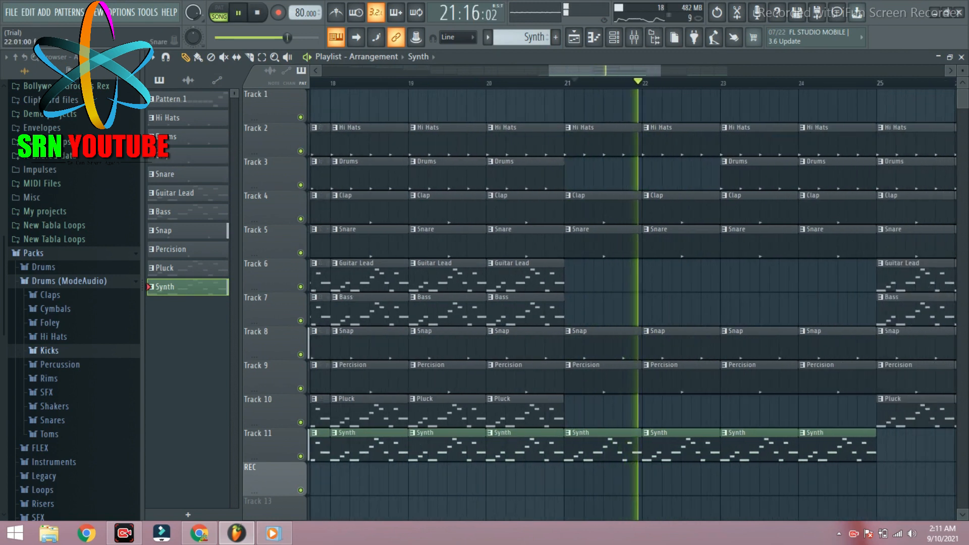
key("space")
right_click(621, 209)
right_click(651, 209)
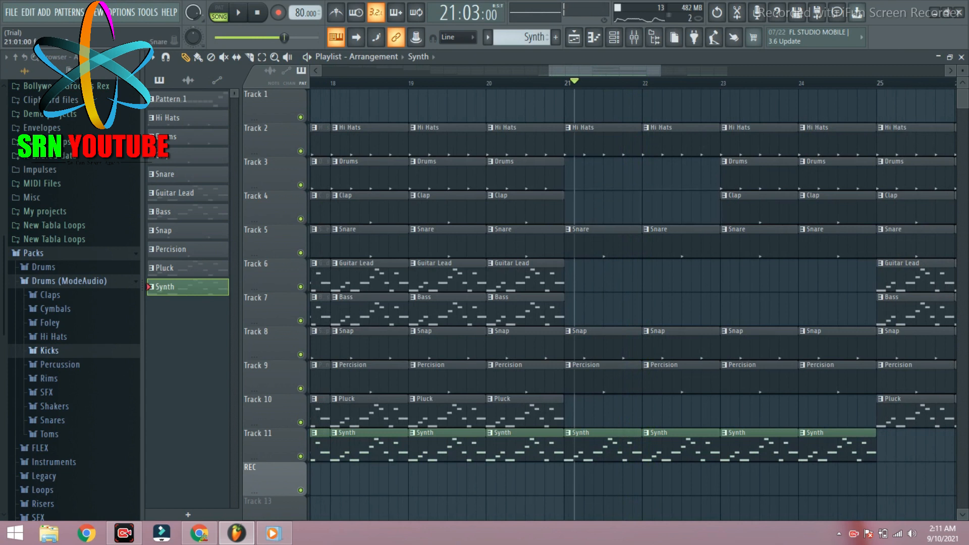
right_click(613, 243)
right_click(653, 244)
- Play the arrangement from bar 21 to bar 25 to review the thinned-out break
key("space")
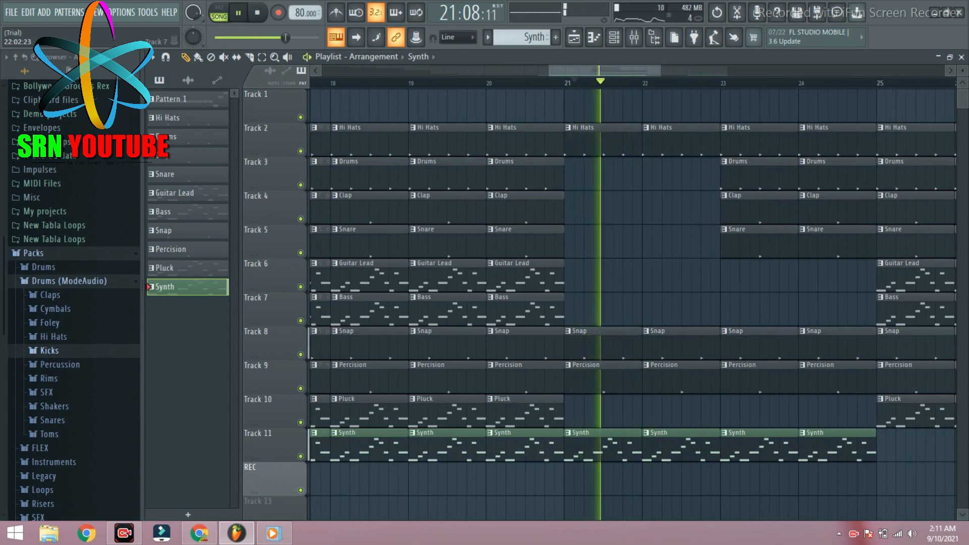
scroll(692, 253, "down", 4)
scroll(692, 253, "up", 3)
scroll(692, 252, "down", 4)
scroll(692, 252, "up", 3)
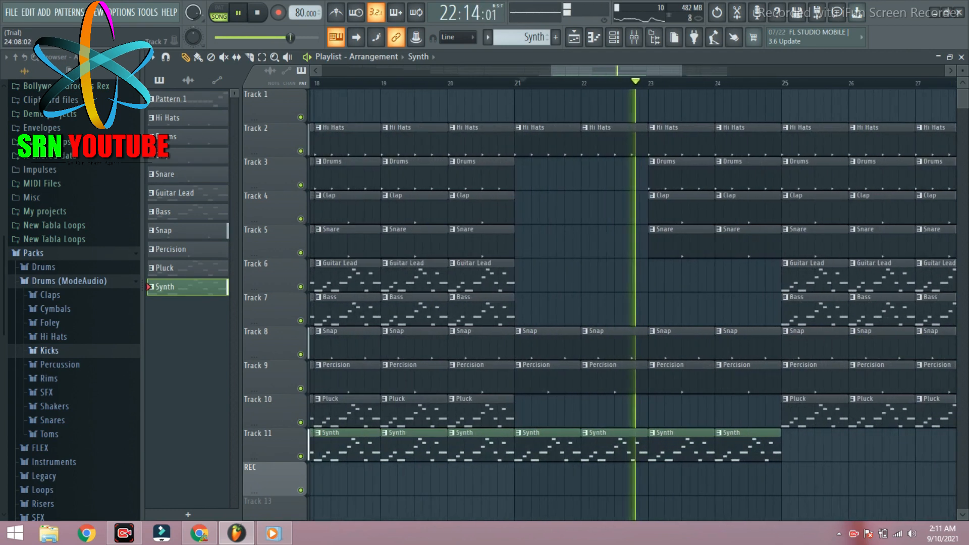
scroll(692, 252, "down", 6)
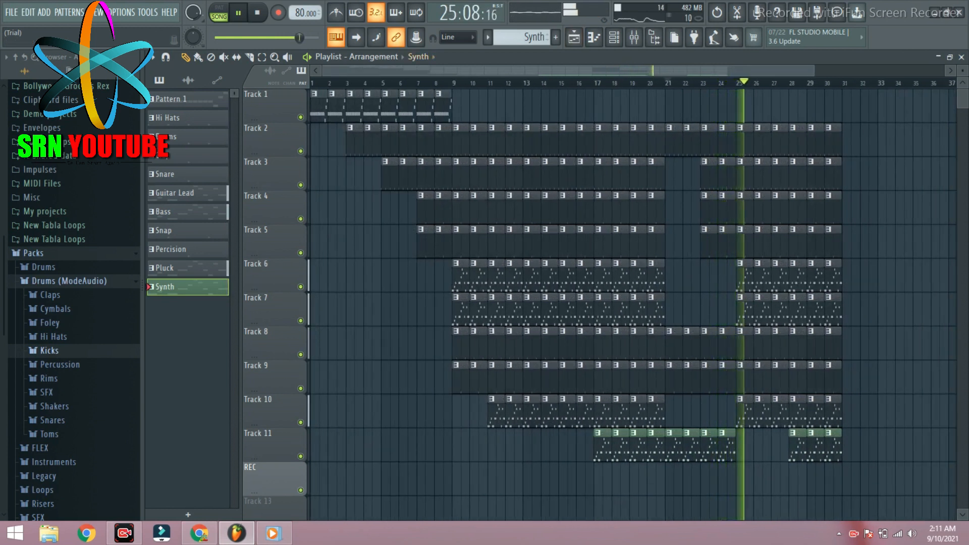
key("space")
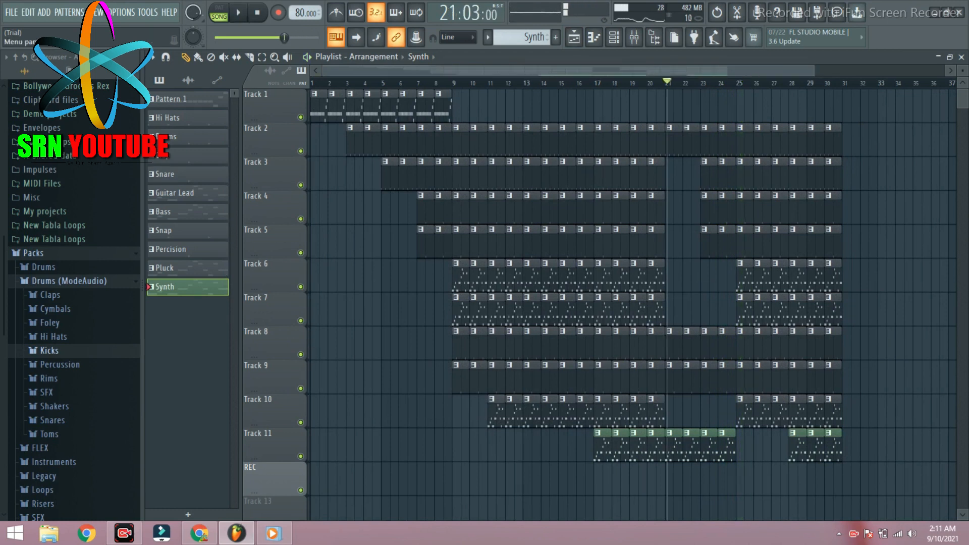
- Open the mixer and load Fruity Phaser in the Master track's first effect slot
key("F6")
key("F6")
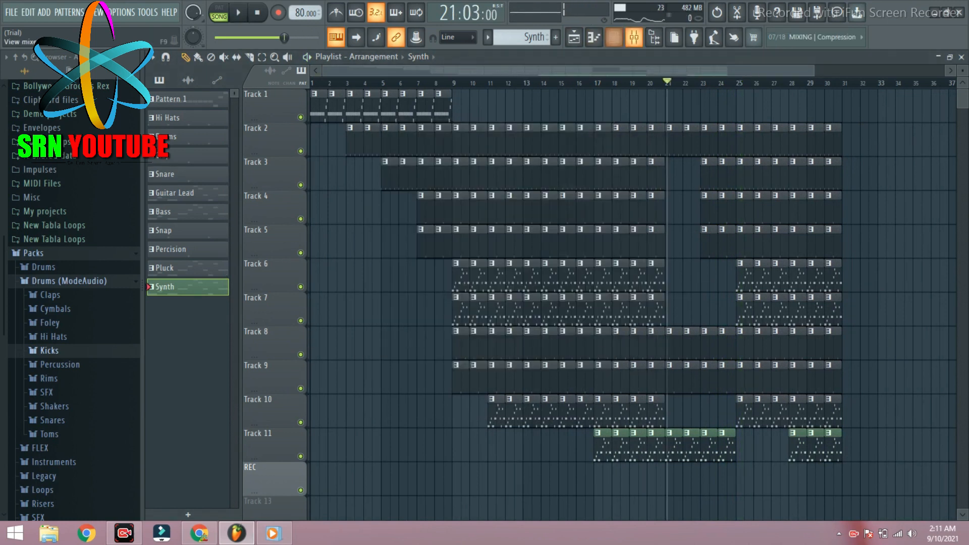
key("F9")
left_click(183, 200)
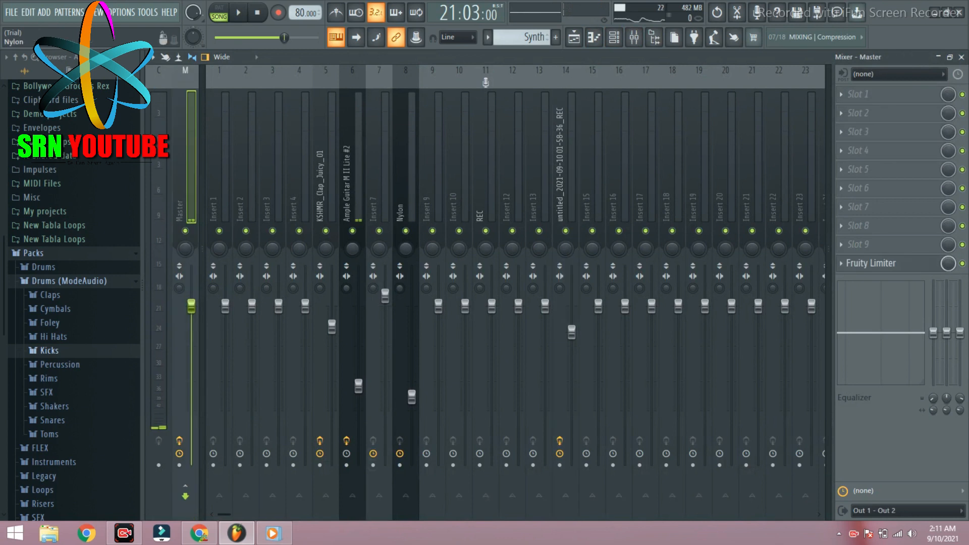
left_click(841, 94)
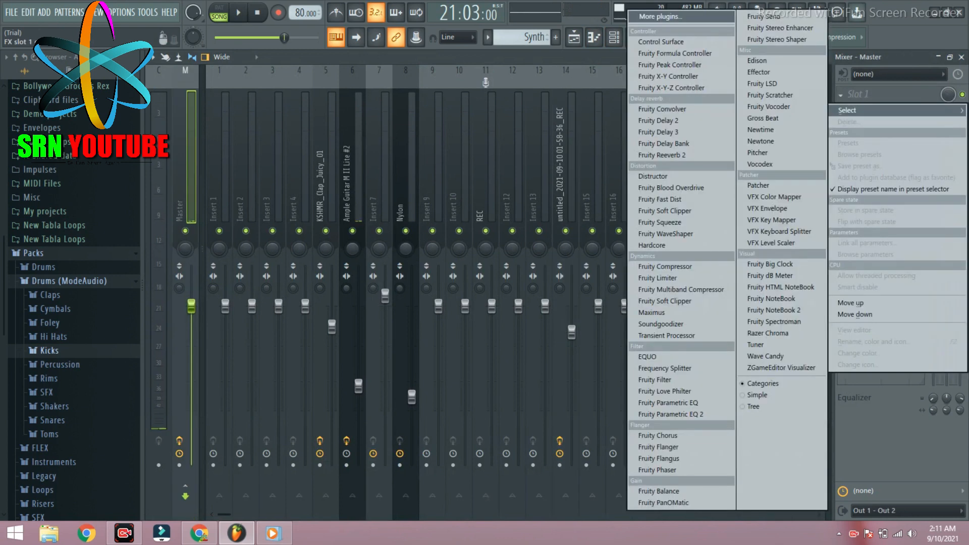
left_click(658, 470)
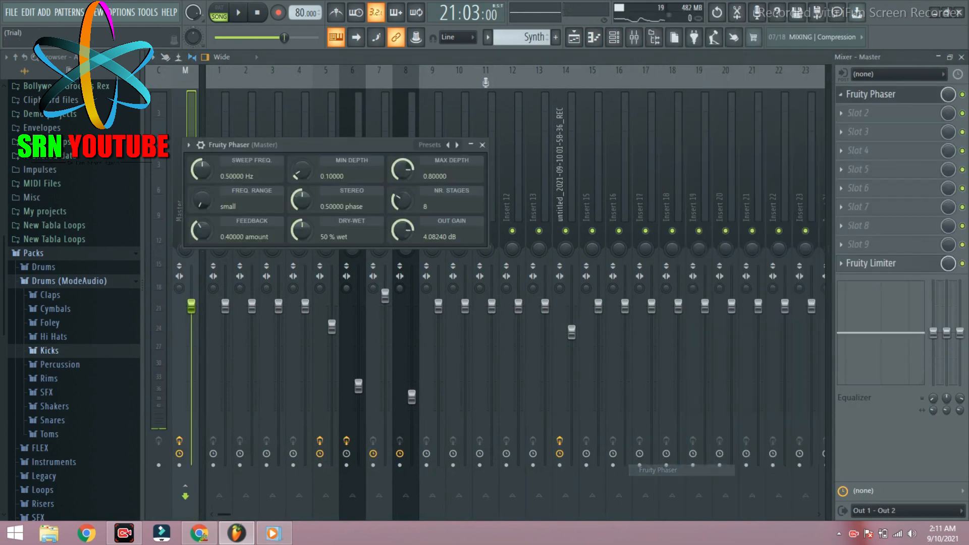
- Move the Fruity Phaser window clear of the Master meters and play the song from bar 1 to hear the effect
left_click_drag(374, 145, 494, 183)
key("space")
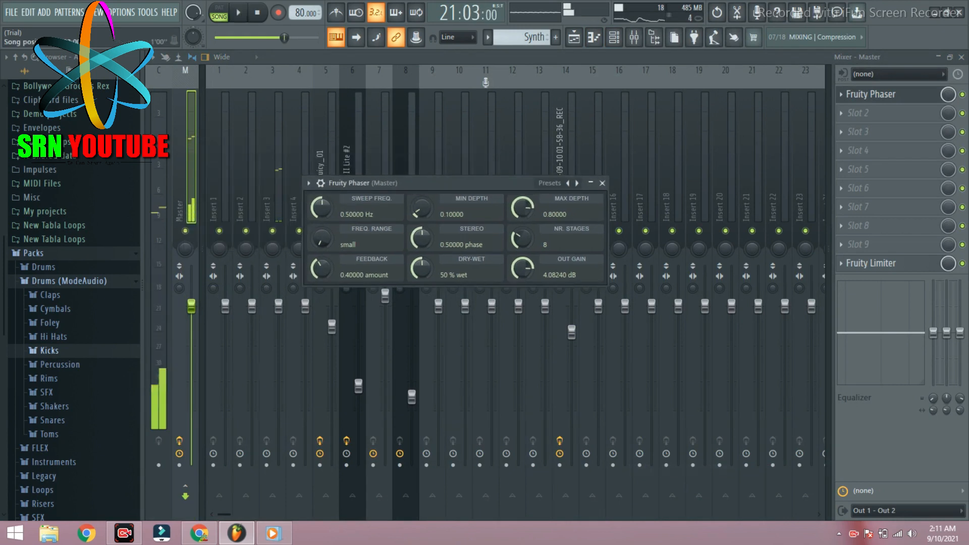
key("space")
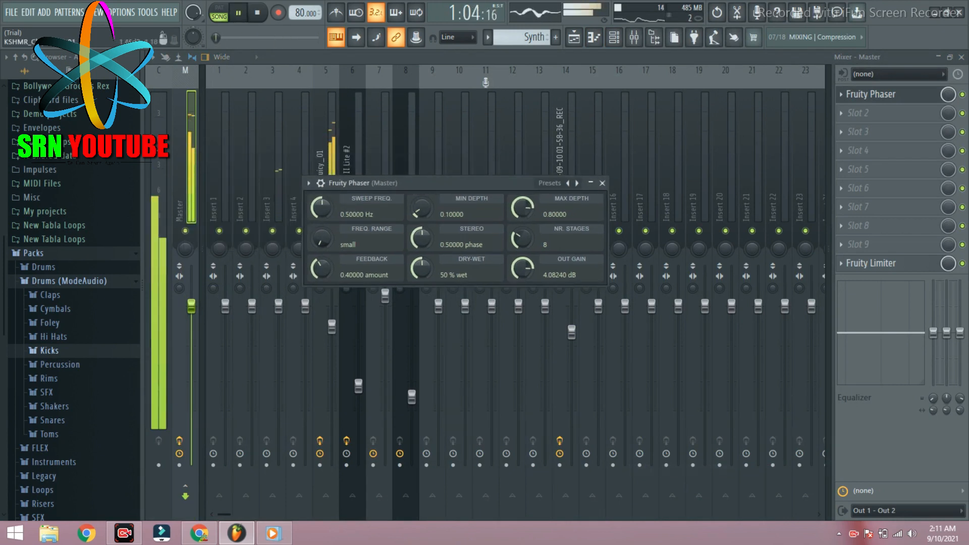
left_click_drag(494, 183, 533, 194)
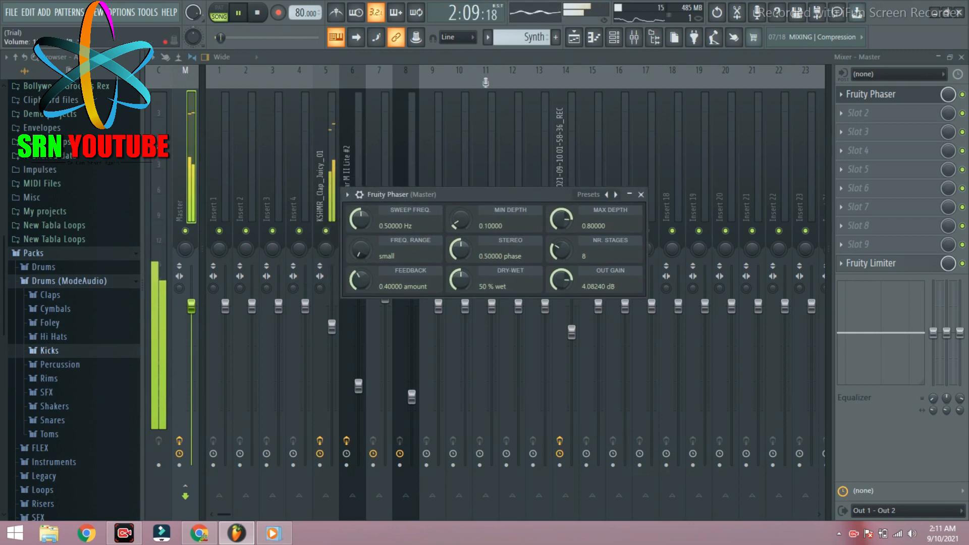
- Lower the Master track's volume fader slightly, then close the mixer and the Fruity Phaser window
left_click_drag(192, 306, 191, 325)
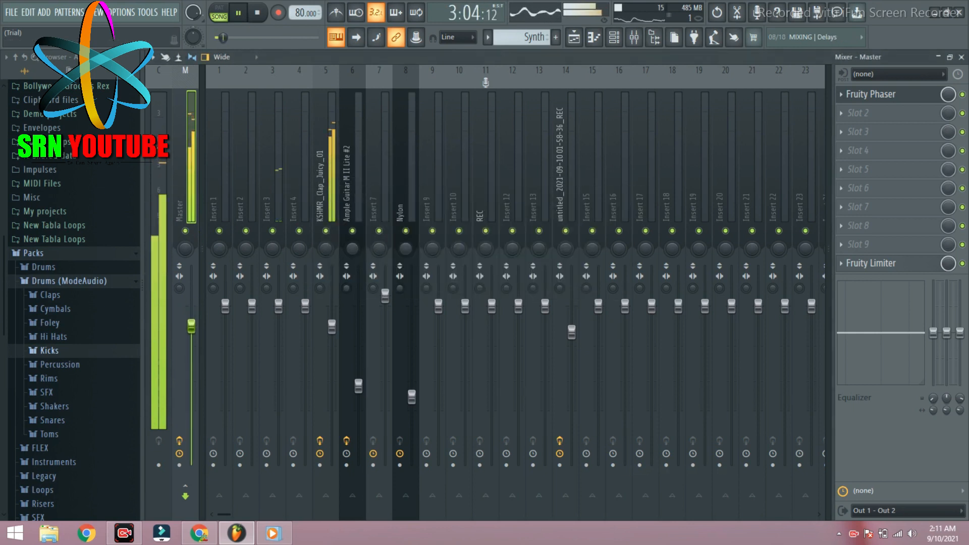
left_click(962, 57)
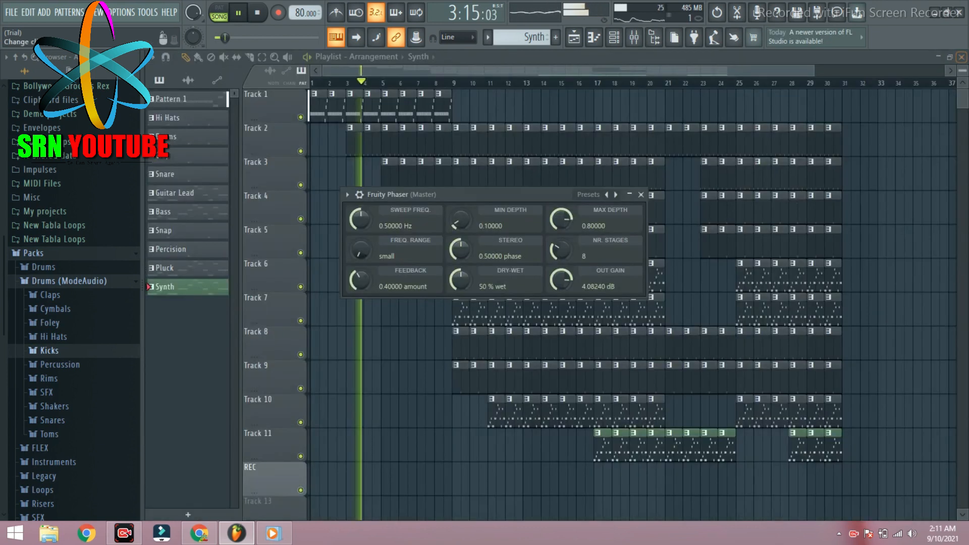
left_click(641, 195)
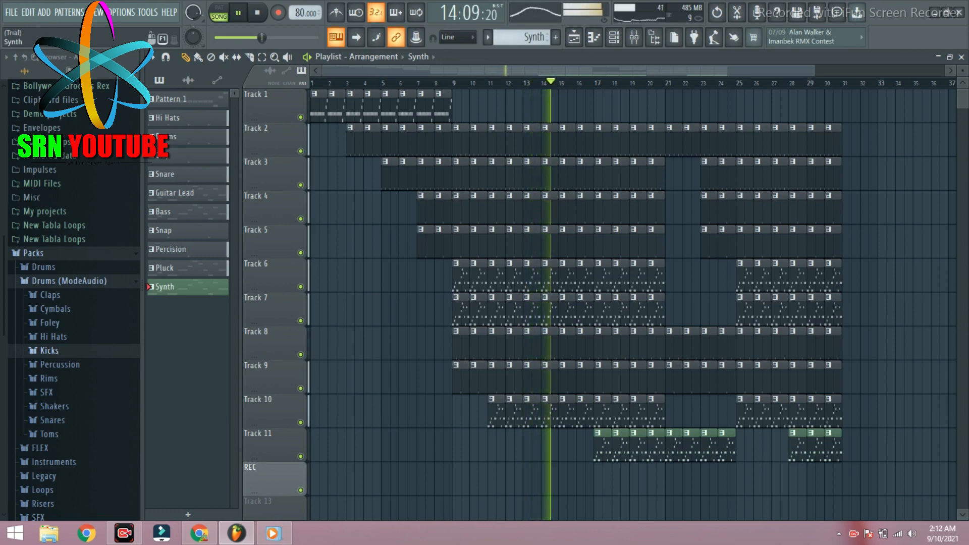
- Delete Fruity Phaser from the Master track's first effect slot and return to the playlist
left_click(634, 37)
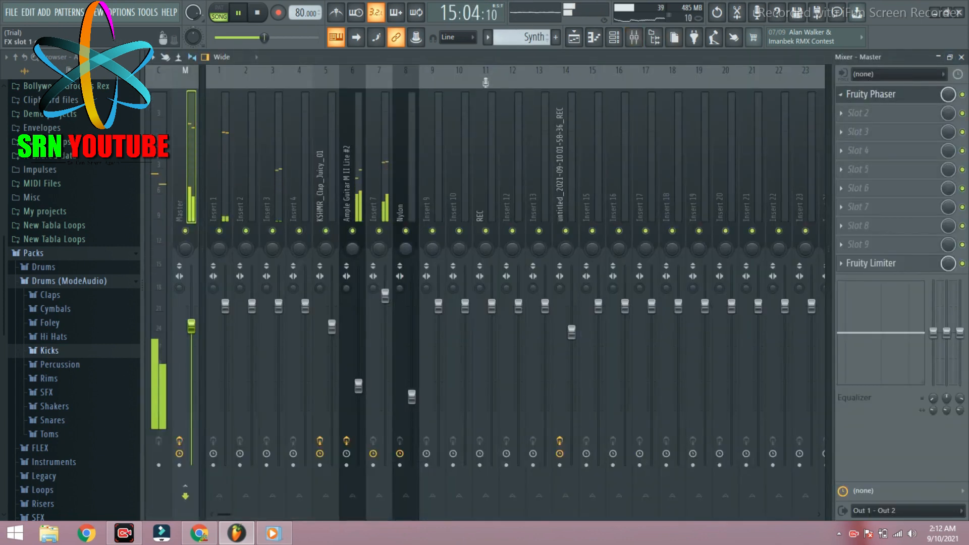
left_click(841, 95)
left_click(850, 122)
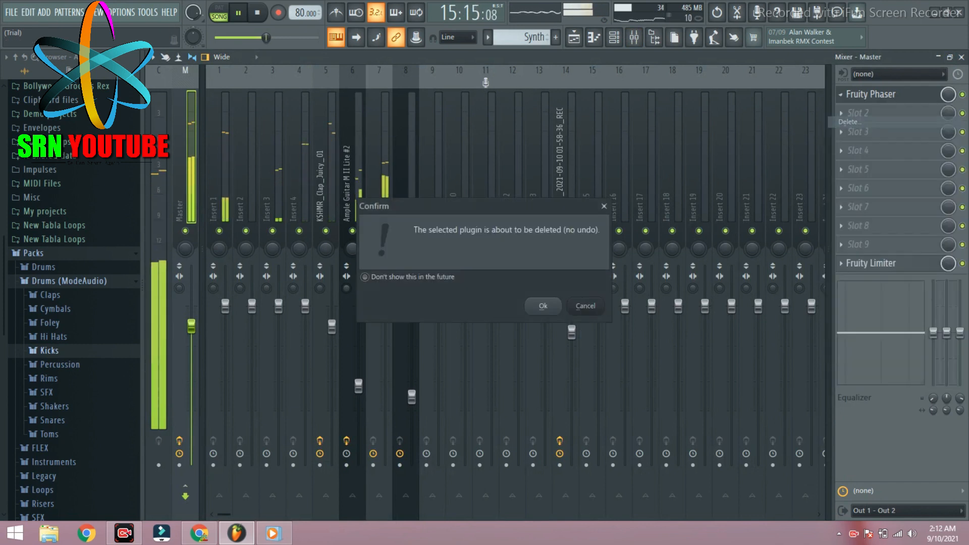
key("Return")
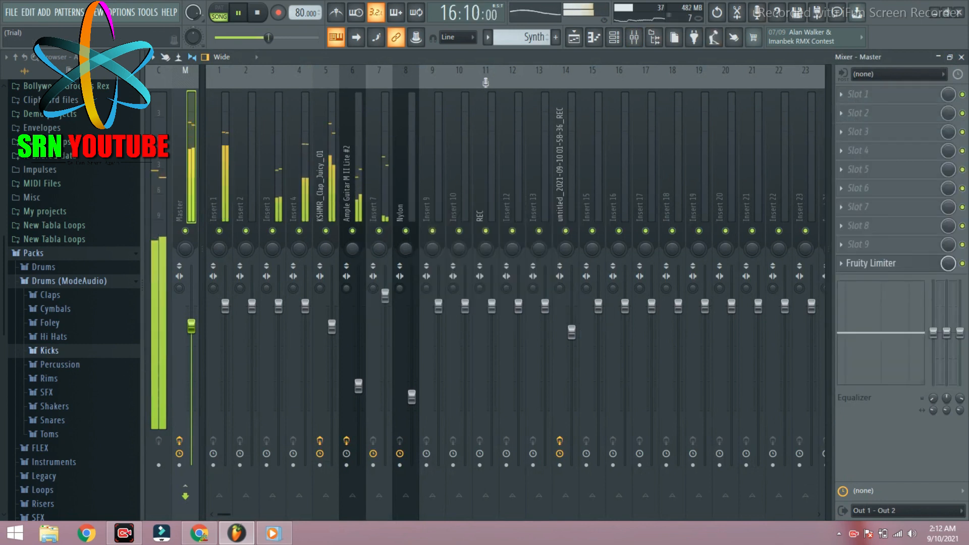
left_click(962, 57)
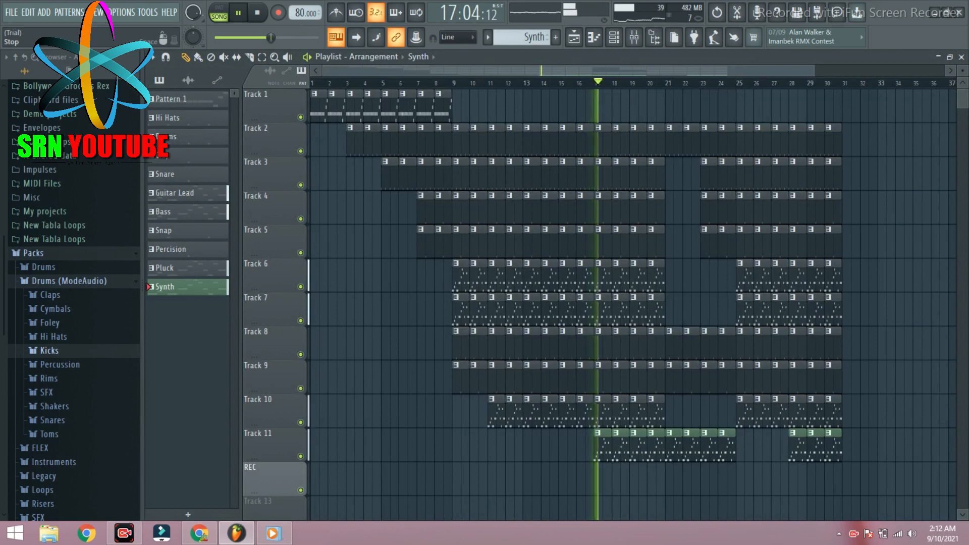
- Stop playback and start an MP3 export of the song with the Desktop as the destination folder
key("space")
left_click(11, 12)
mouse_move(31, 118)
left_click(175, 140)
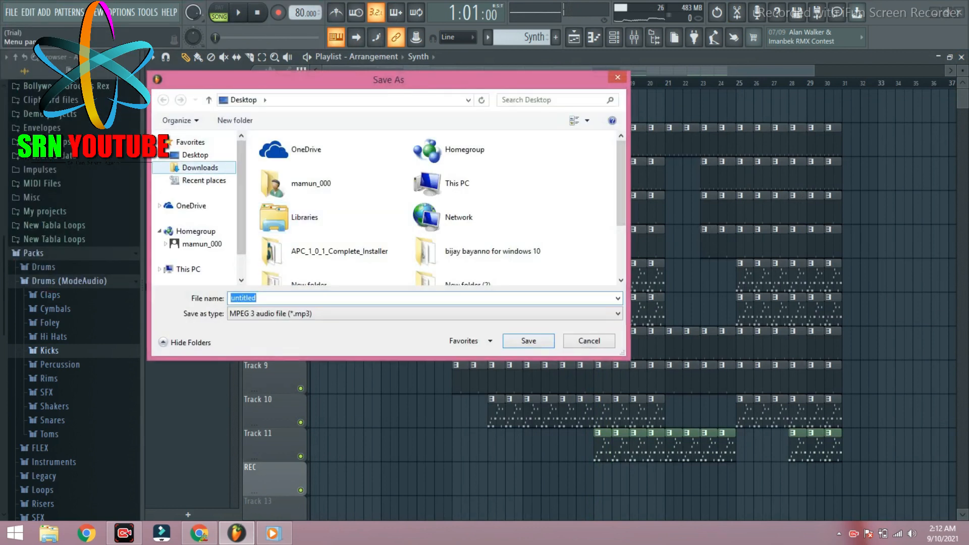
left_click(194, 154)
scroll(434, 207, "down", 2)
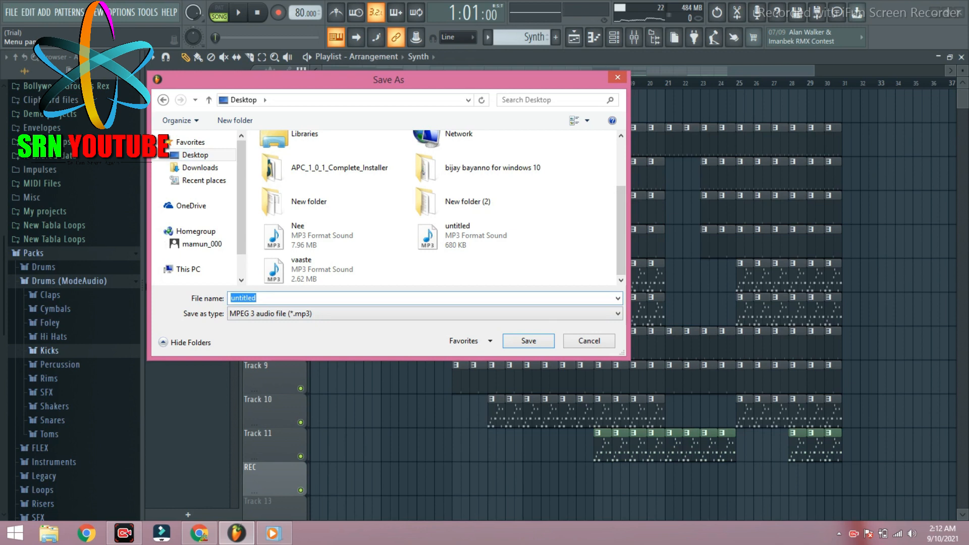
- Name the exported MP3 file "My beat" and proceed to the rendering settings
type("74")
key("BackSpace")
key("BackSpace")
type("Mty")
key("BackSpace")
type("y")
key("Return")
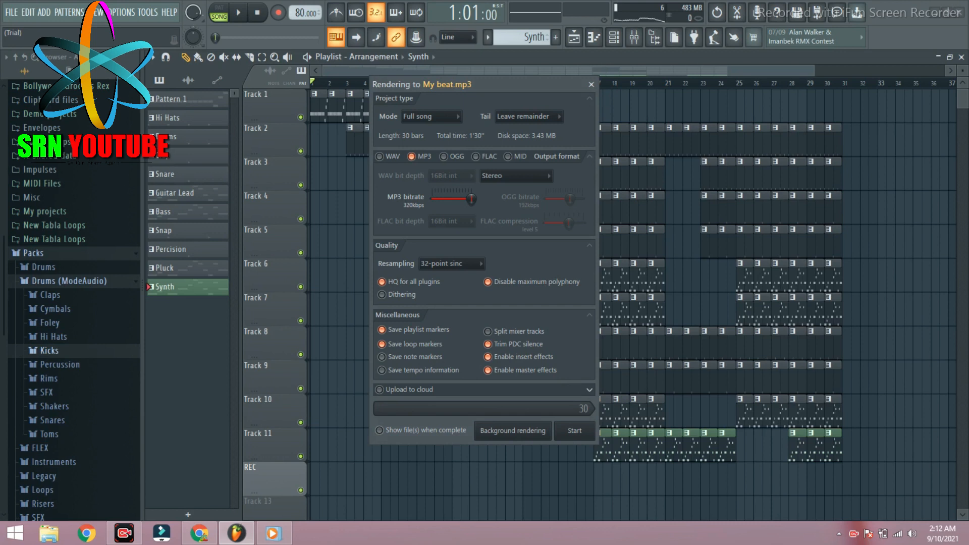